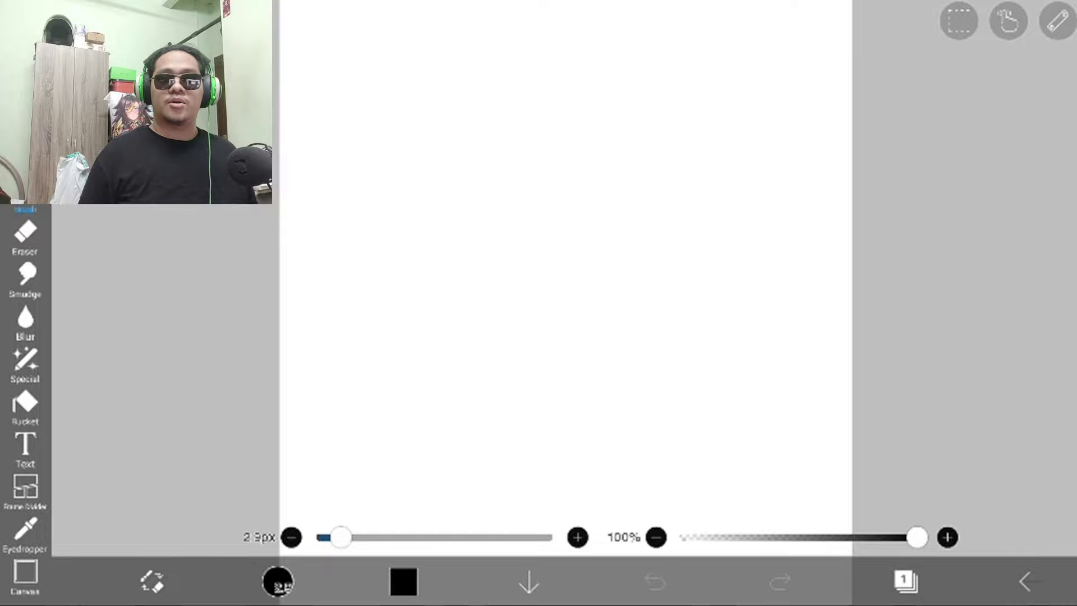
Exit the blank canvas and confirm going Back to My Gallery.
{"action": "left_click", "coordinate": [1025, 580]}
{"action": "left_click", "coordinate": [975, 519]}
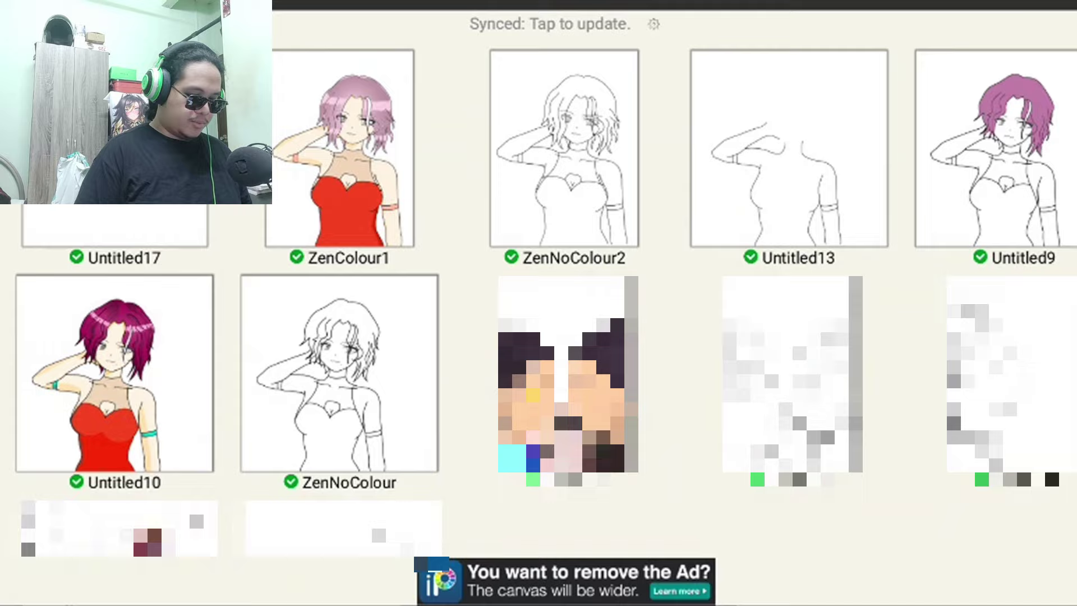
View the ZenNoColour and ZenNoColour2 sketches, then page on to ZenColour1.
{"action": "left_click", "coordinate": [339, 374]}
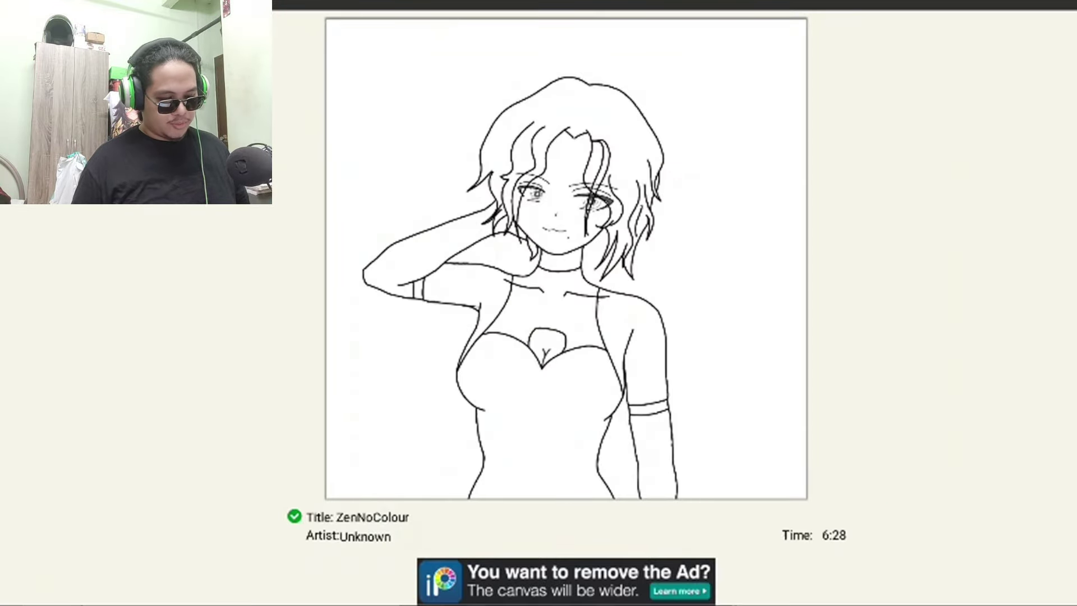
{"action": "key", "text": "Escape"}
{"action": "left_click", "coordinate": [564, 149]}
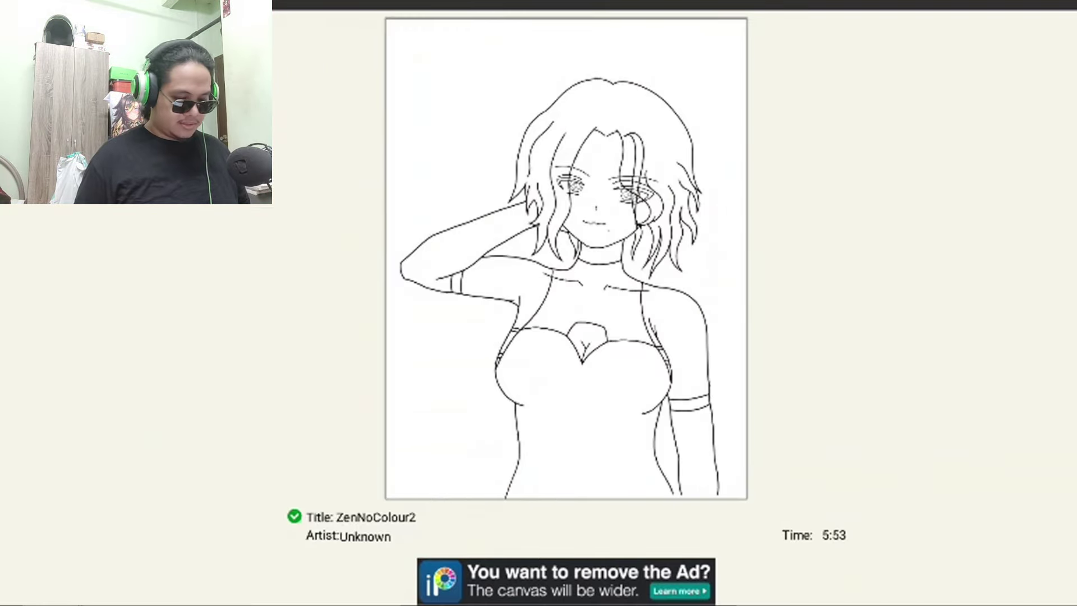
{"action": "key", "text": "Right"}
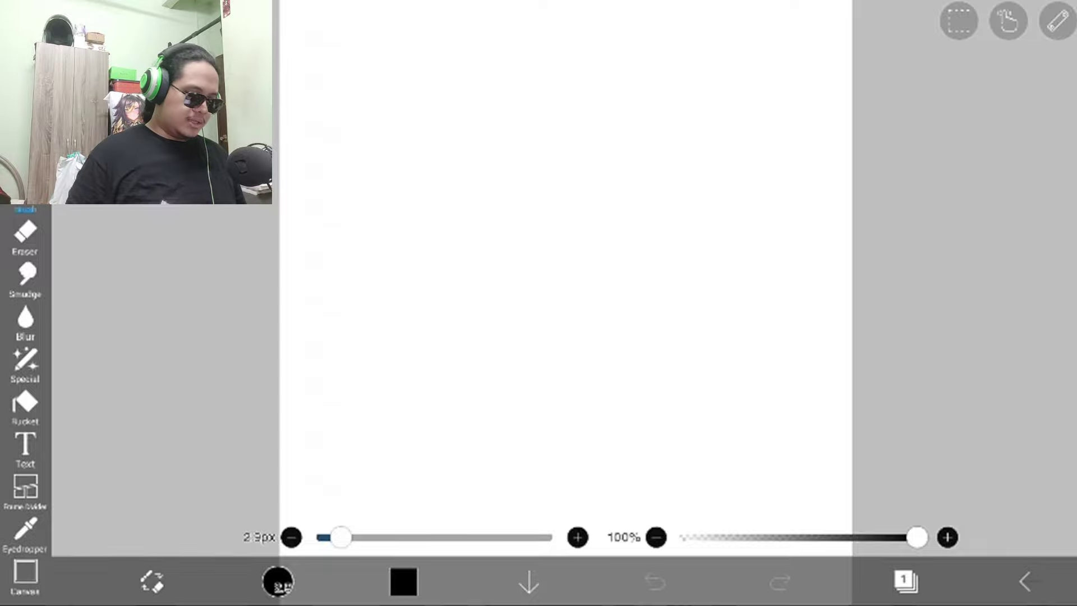
{"action": "scroll", "coordinate": [565, 303], "scroll_direction": "up", "scroll_amount": 3}
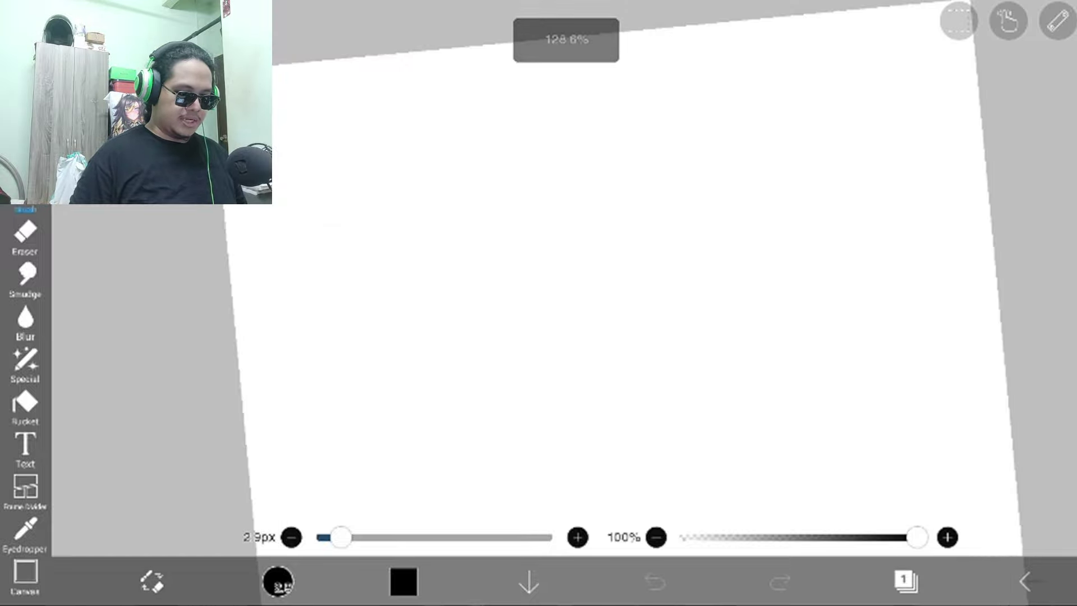
{"action": "scroll", "coordinate": [564, 303], "scroll_direction": "down", "scroll_amount": 3}
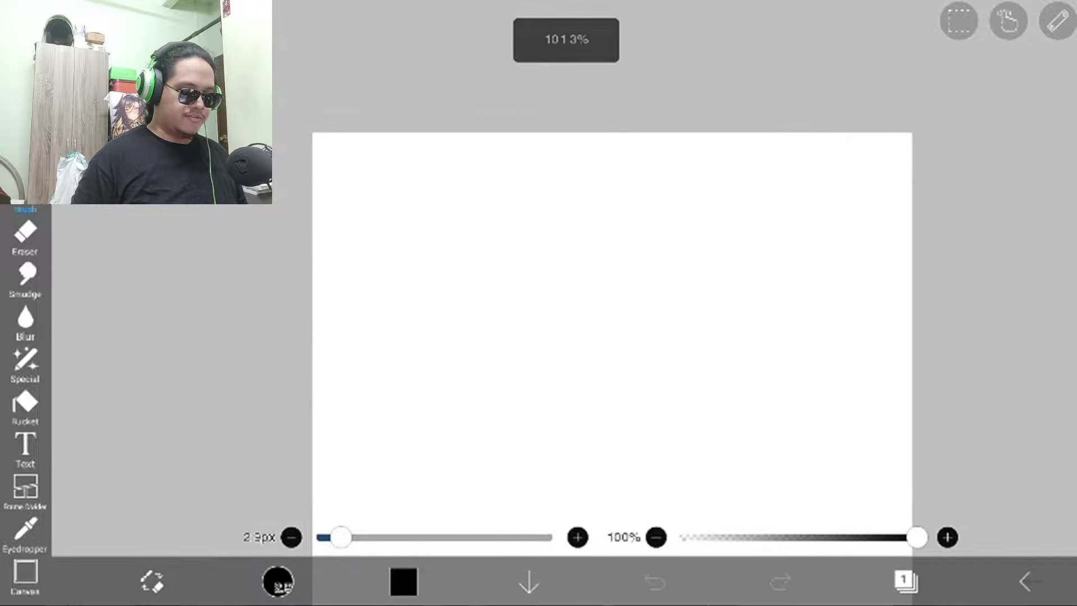
{"action": "scroll", "coordinate": [564, 303], "scroll_direction": "up", "scroll_amount": 3}
{"action": "scroll", "coordinate": [564, 303], "scroll_direction": "up", "scroll_amount": 1}
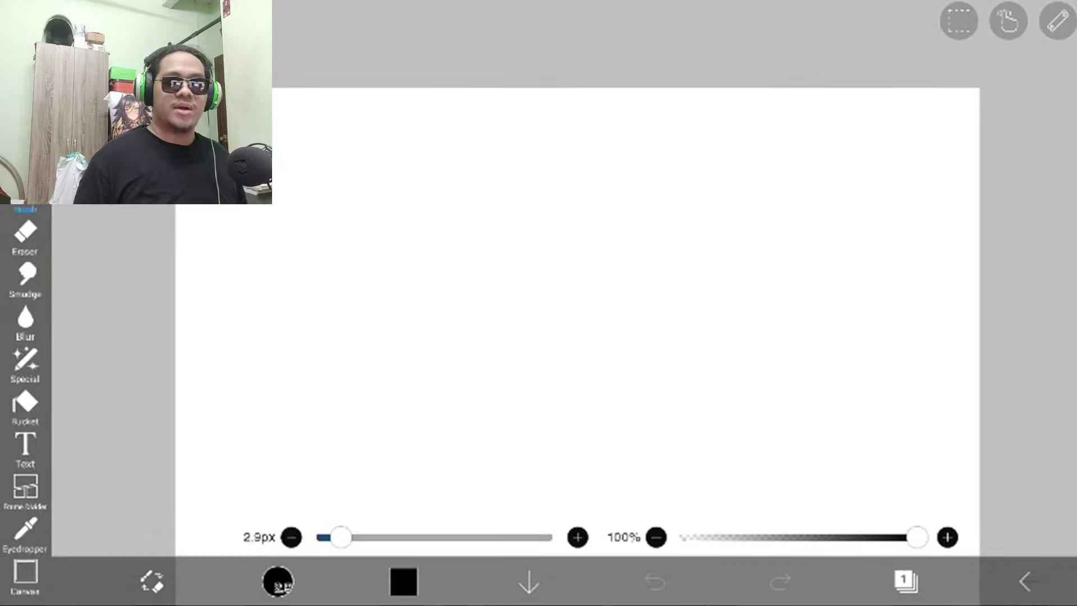
{"action": "scroll", "coordinate": [577, 303], "scroll_direction": "up", "scroll_amount": 2}
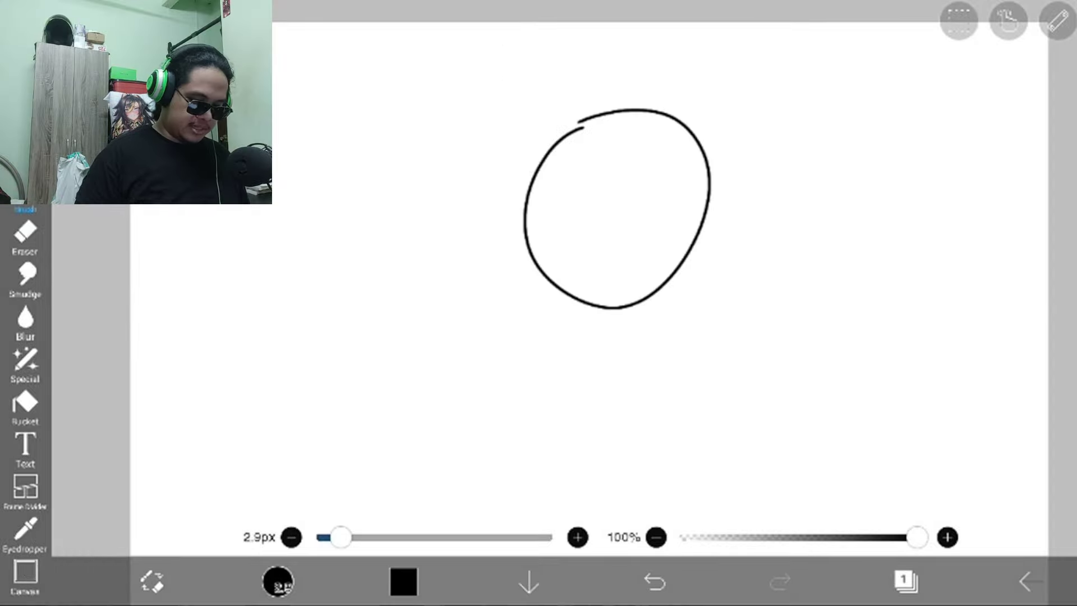
Add a second layer above the head circle.
{"action": "left_click", "coordinate": [905, 580]}
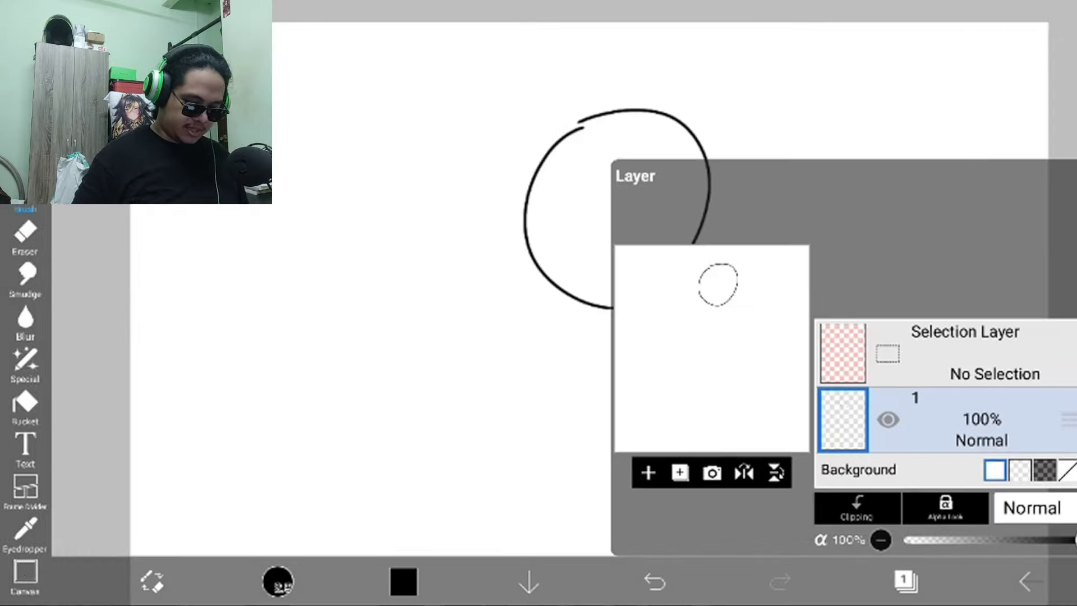
{"action": "left_click", "coordinate": [648, 473]}
{"action": "left_click", "coordinate": [455, 337]}
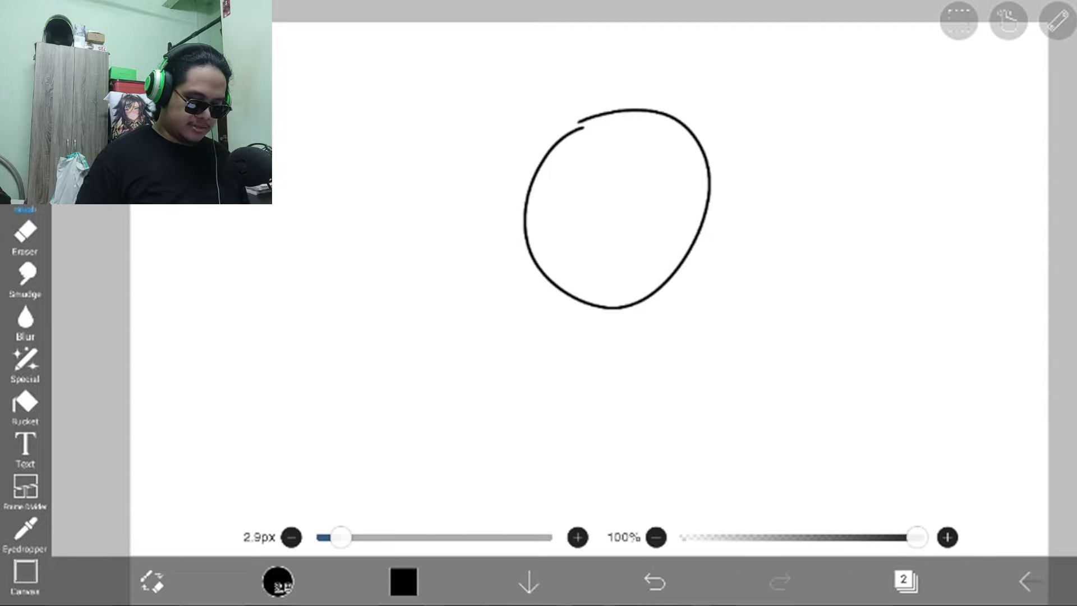
{"action": "scroll", "coordinate": [555, 354], "scroll_direction": "up", "scroll_amount": 3}
{"action": "scroll", "coordinate": [555, 353], "scroll_direction": "up", "scroll_amount": 3}
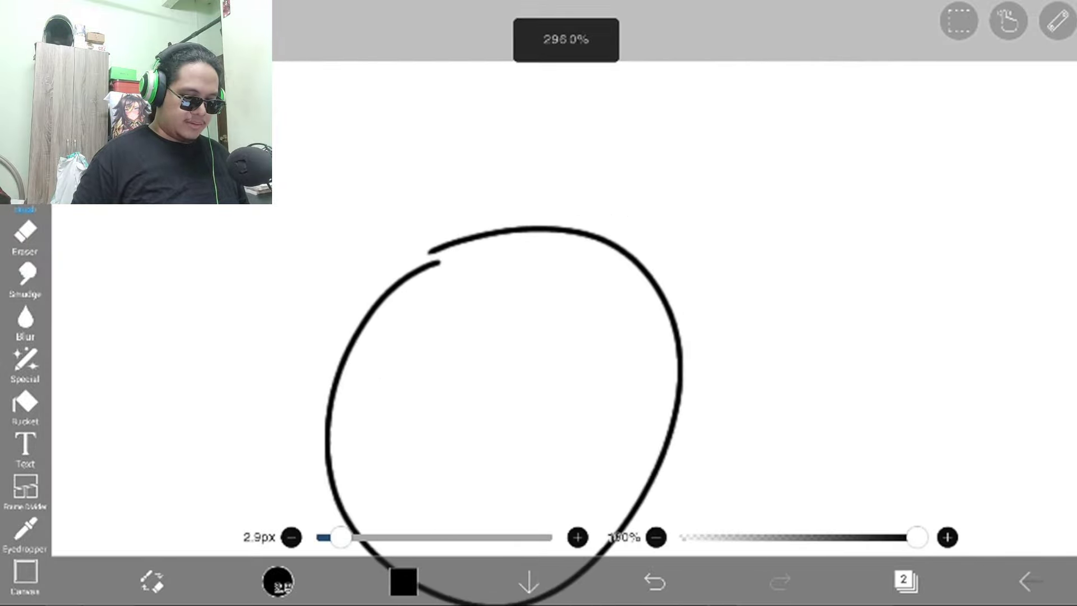
{"action": "scroll", "coordinate": [555, 354], "scroll_direction": "up", "scroll_amount": 2}
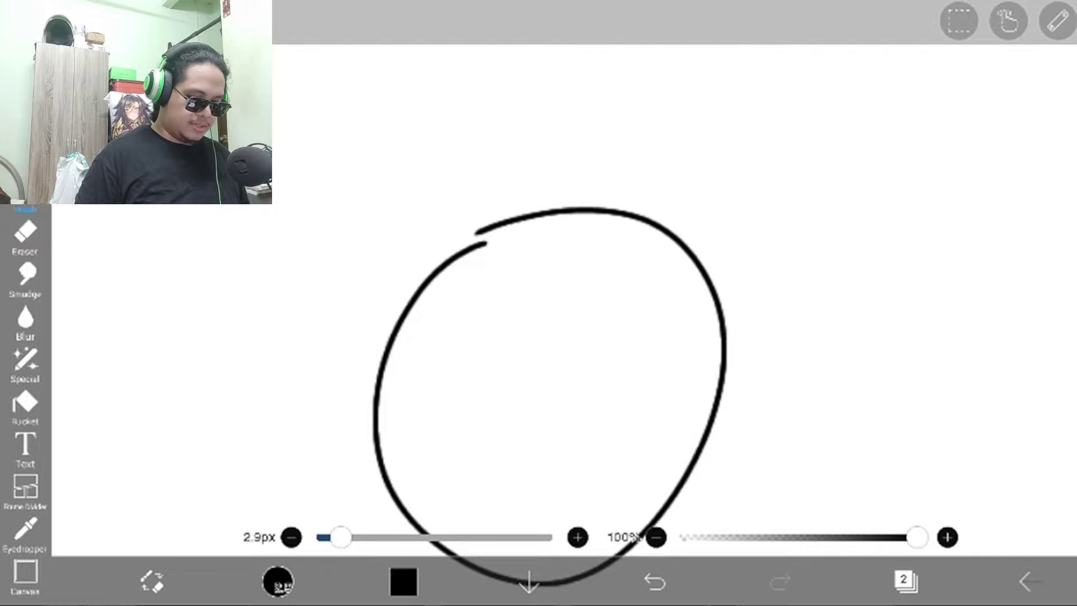
Sketch the pointed right ear above the circle, undoing and redrawing it.
{"action": "mouse_move", "coordinate": [682, 169]}
{"action": "left_mouse_down"}
{"action": "mouse_move", "coordinate": [711, 80]}
{"action": "mouse_move", "coordinate": [722, 362]}
{"action": "left_mouse_up"}
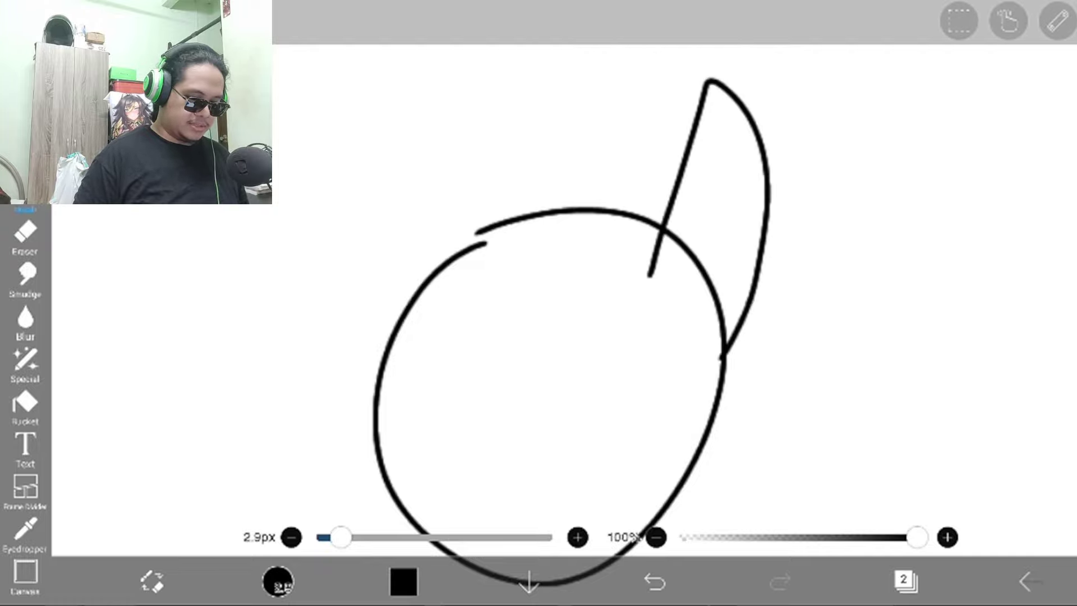
{"action": "key", "text": "ctrl+z"}
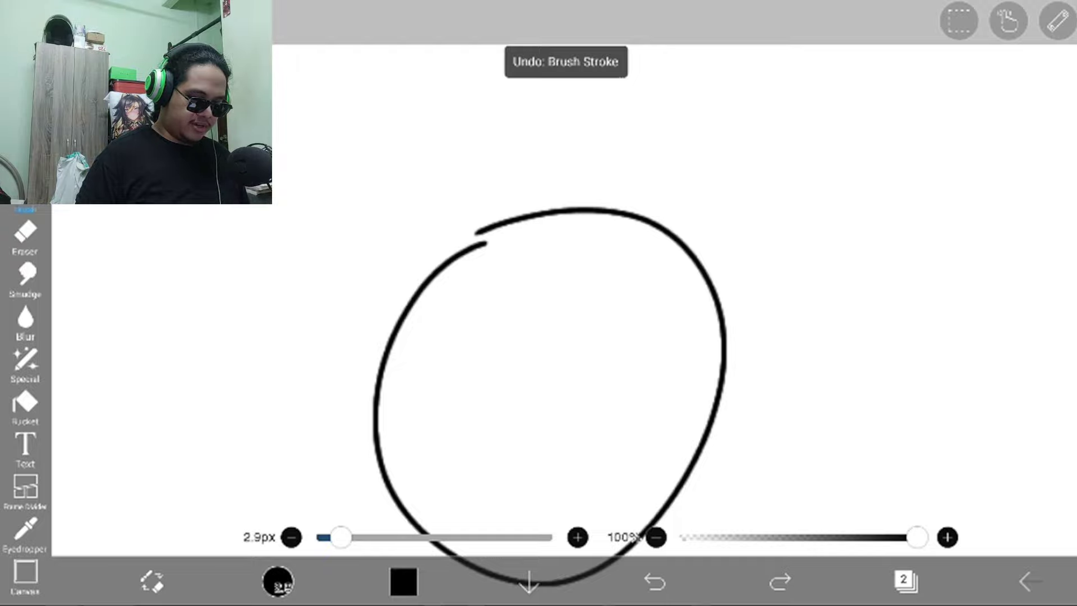
{"action": "mouse_move", "coordinate": [647, 282]}
{"action": "left_mouse_down"}
{"action": "mouse_move", "coordinate": [711, 82]}
{"action": "mouse_move", "coordinate": [713, 366]}
{"action": "left_mouse_up"}
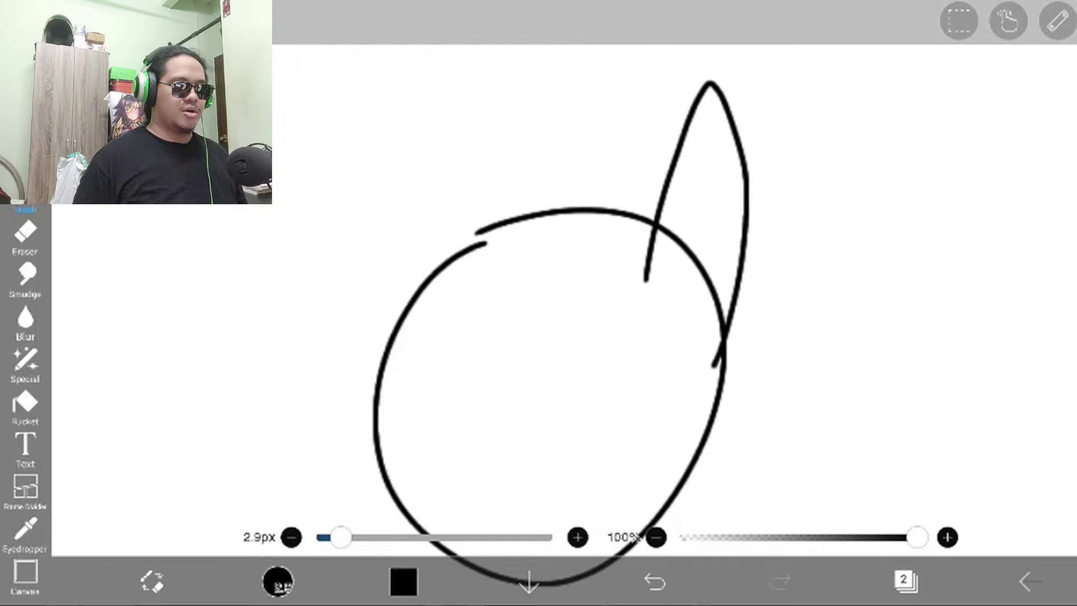
{"action": "key", "text": "ctrl+z"}
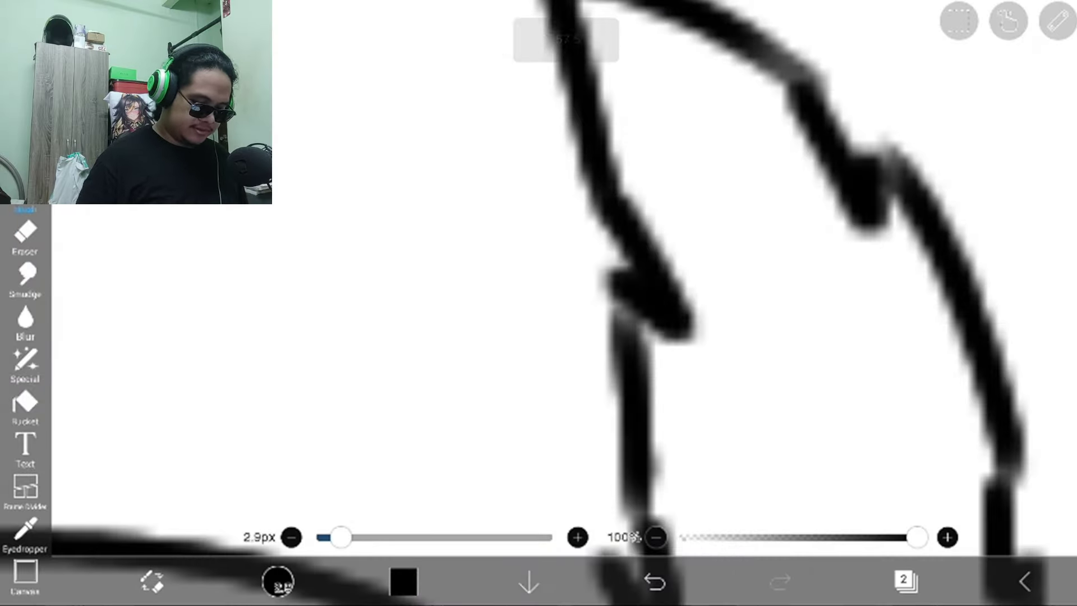
{"action": "scroll", "coordinate": [538, 303], "scroll_direction": "up", "scroll_amount": 3}
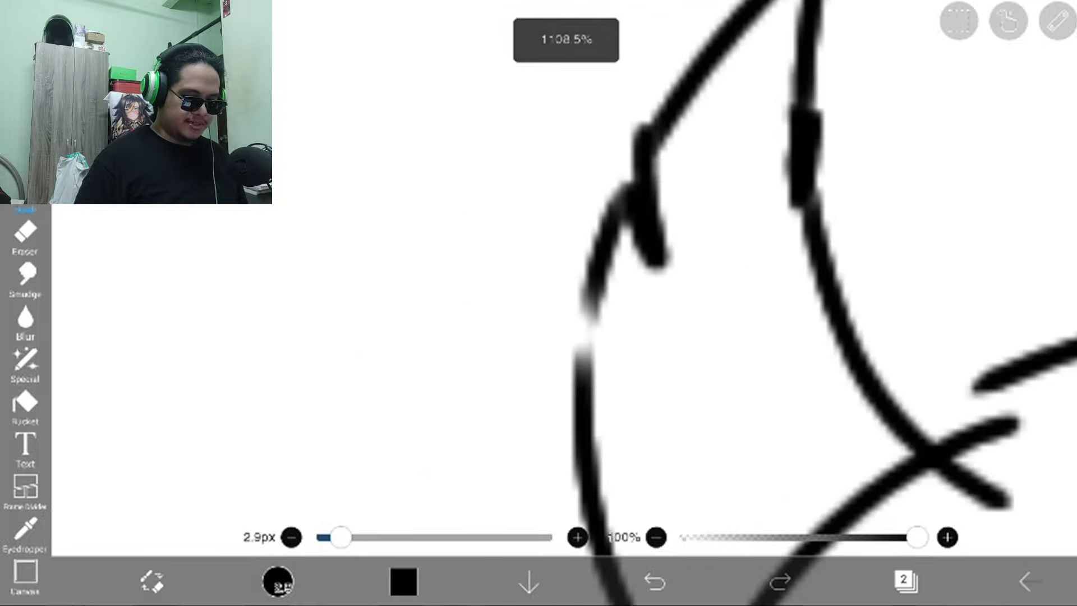
{"action": "scroll", "coordinate": [538, 303], "scroll_direction": "up", "scroll_amount": 2}
Close the small gap in the ear line, then select layer 1 with the circle.
{"action": "left_click_drag", "start_coordinate": [396, 277], "coordinate": [429, 379]}
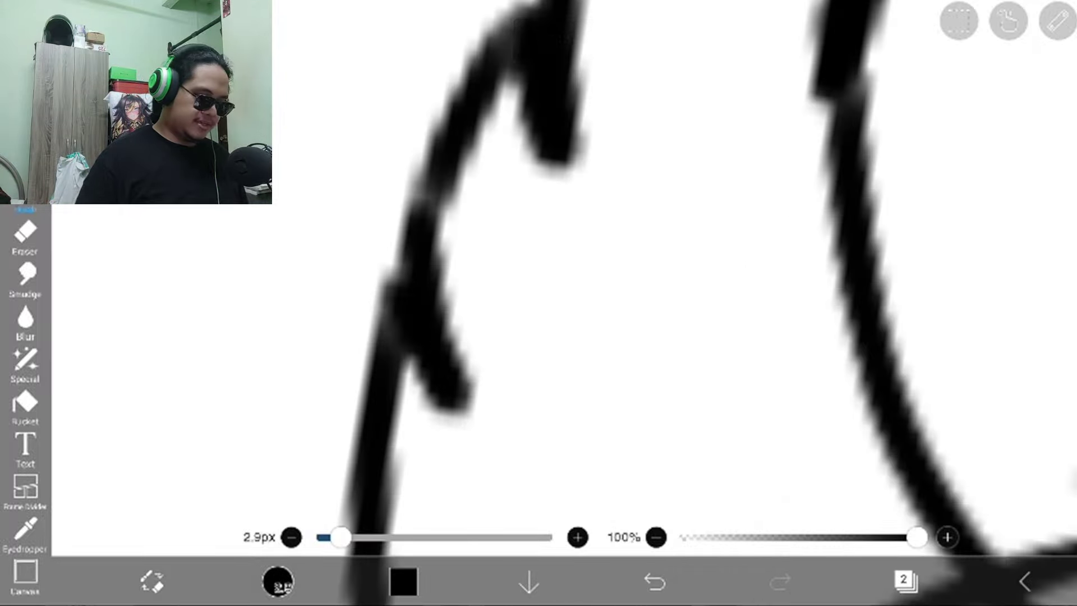
{"action": "scroll", "coordinate": [538, 303], "scroll_direction": "down", "scroll_amount": 3}
{"action": "scroll", "coordinate": [539, 303], "scroll_direction": "down", "scroll_amount": 3}
{"action": "scroll", "coordinate": [539, 304], "scroll_direction": "up", "scroll_amount": 2}
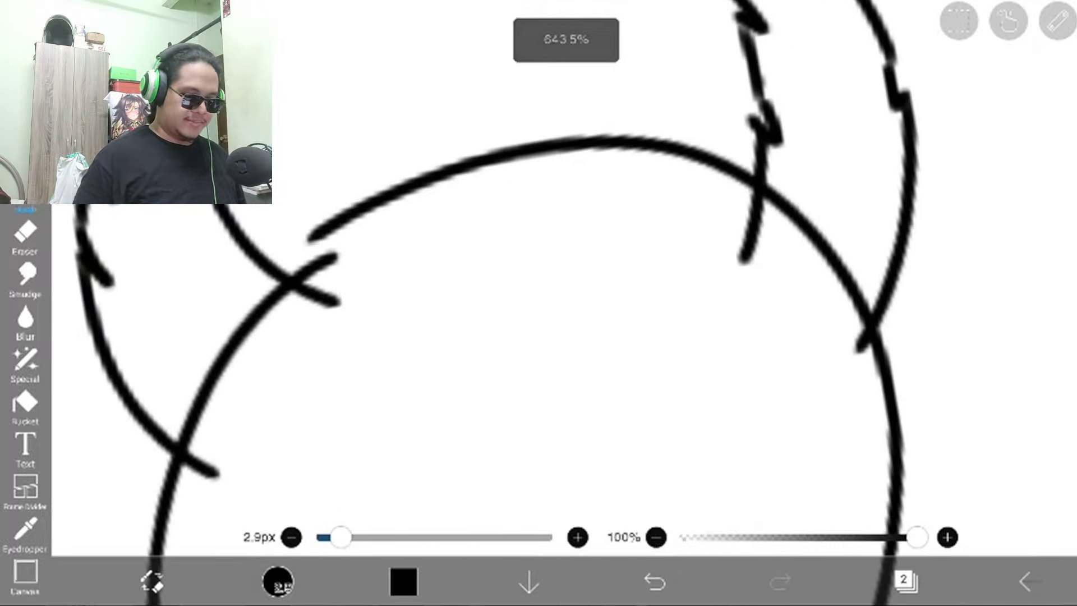
{"action": "scroll", "coordinate": [538, 304], "scroll_direction": "down", "scroll_amount": 1}
{"action": "left_click", "coordinate": [904, 581]}
{"action": "left_click", "coordinate": [942, 419]}
{"action": "left_click", "coordinate": [904, 580]}
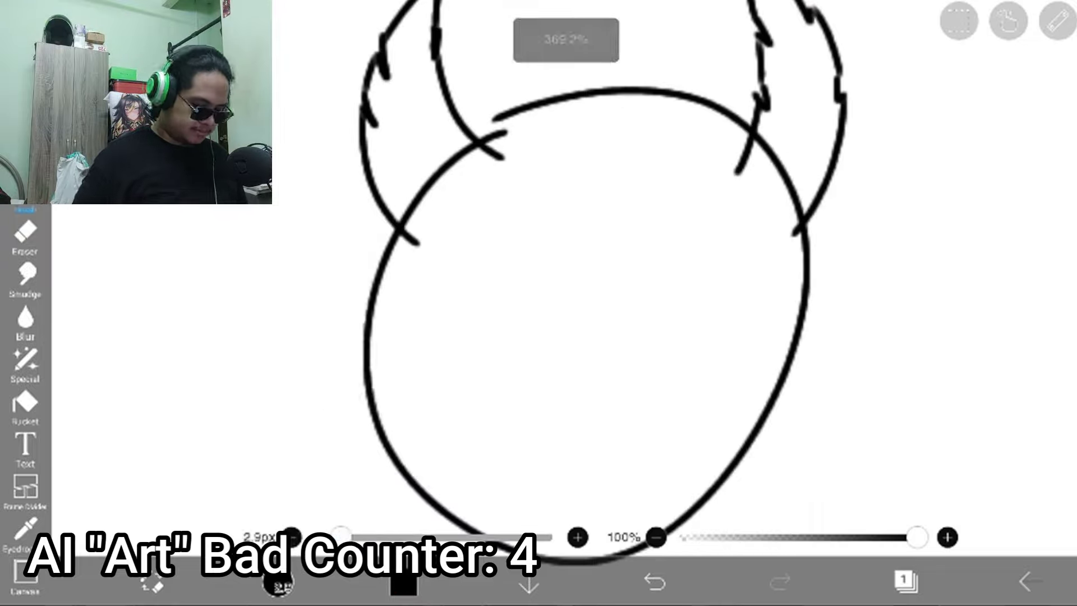
Erase the circle line overlapping the ears and draw long hair strand lines.
{"action": "left_click", "coordinate": [277, 580]}
{"action": "left_click", "coordinate": [25, 231]}
{"action": "left_click_drag", "start_coordinate": [374, 387], "coordinate": [389, 276]}
{"action": "scroll", "coordinate": [538, 252], "scroll_direction": "up", "scroll_amount": 3}
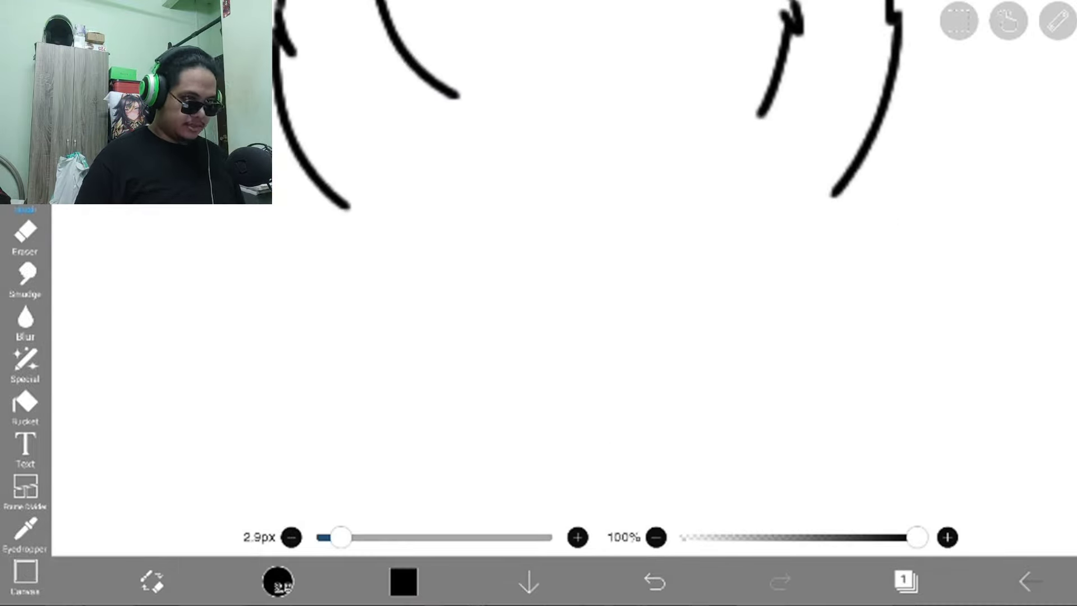
{"action": "scroll", "coordinate": [539, 252], "scroll_direction": "up", "scroll_amount": 3}
{"action": "scroll", "coordinate": [538, 252], "scroll_direction": "up", "scroll_amount": 2}
{"action": "scroll", "coordinate": [539, 253], "scroll_direction": "up", "scroll_amount": 2}
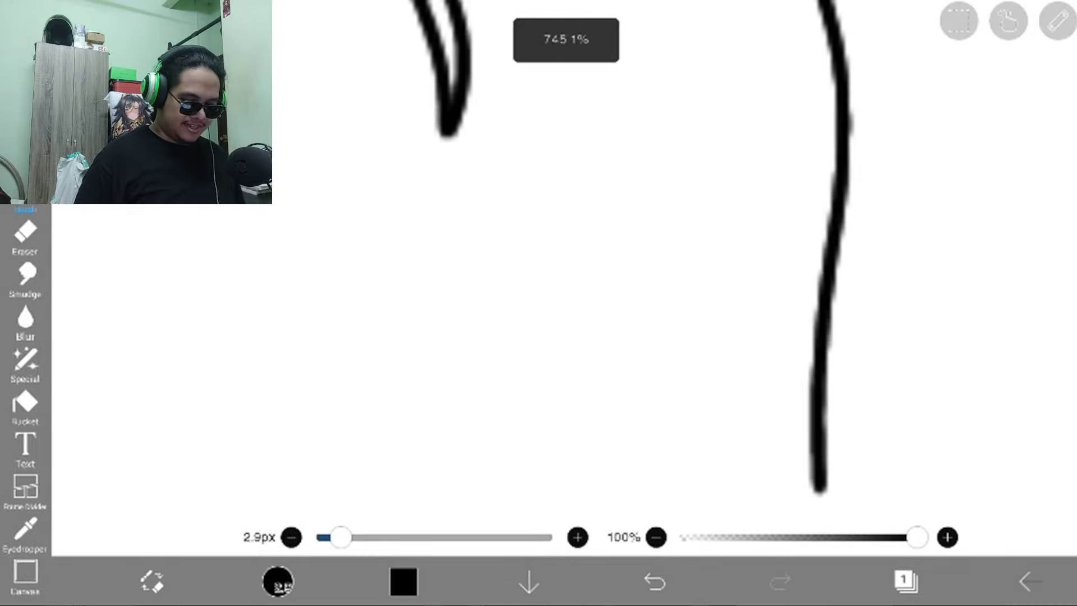
{"action": "scroll", "coordinate": [539, 253], "scroll_direction": "down", "scroll_amount": 1}
{"action": "scroll", "coordinate": [538, 253], "scroll_direction": "down", "scroll_amount": 2}
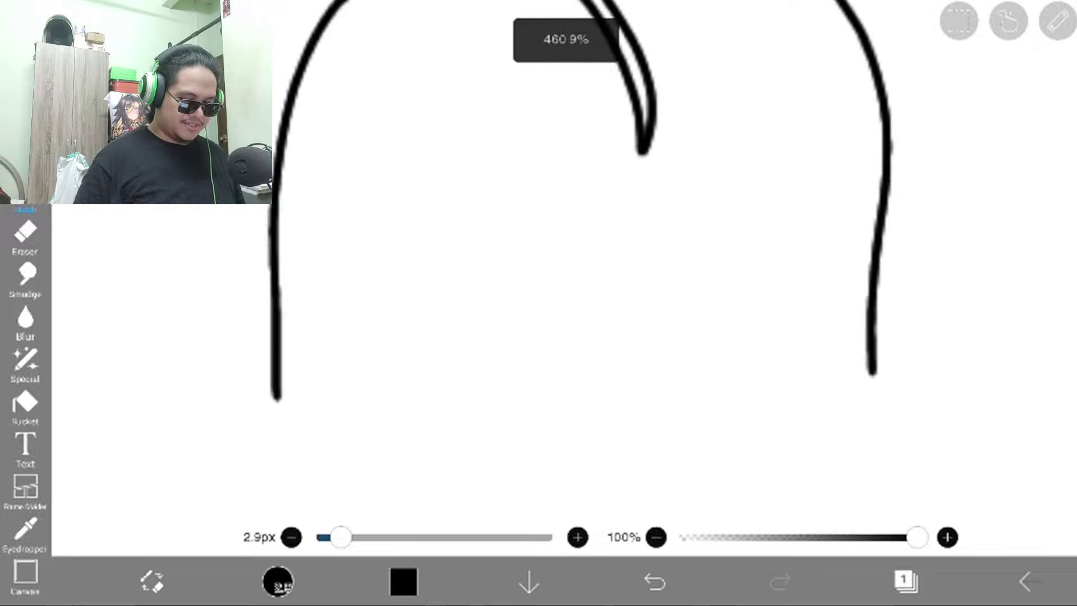
{"action": "scroll", "coordinate": [538, 252], "scroll_direction": "up", "scroll_amount": 1}
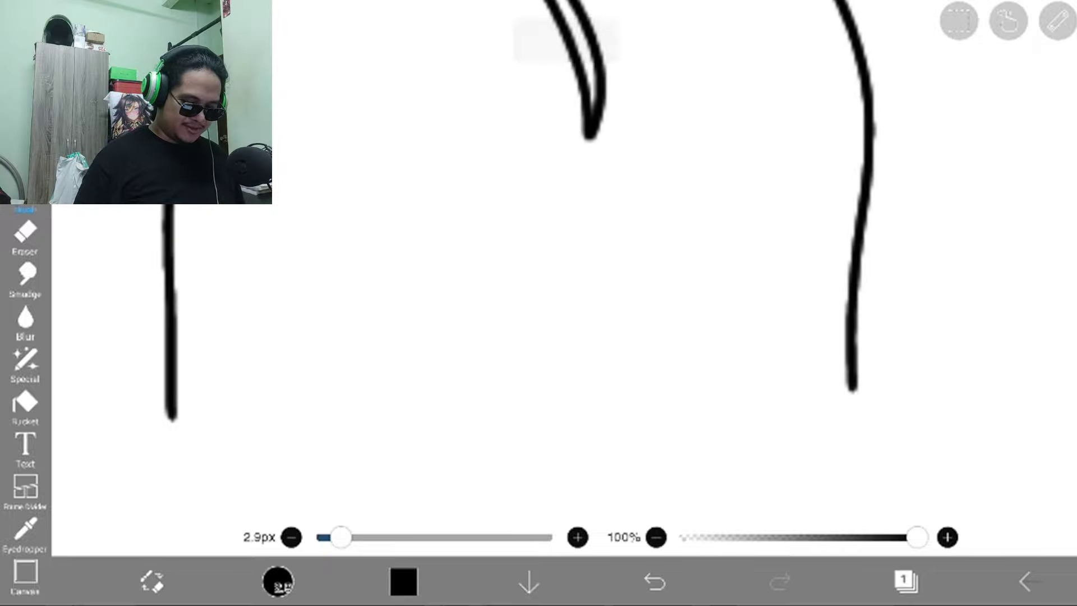
{"action": "left_click_drag", "start_coordinate": [851, 383], "coordinate": [778, 118]}
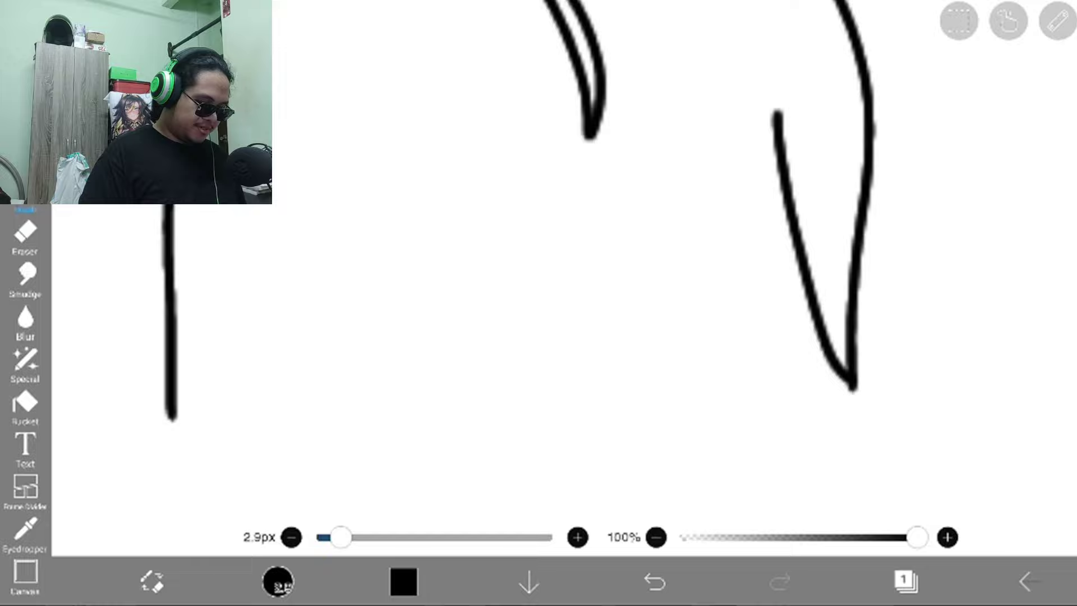
{"action": "left_click_drag", "start_coordinate": [202, 454], "coordinate": [198, 219]}
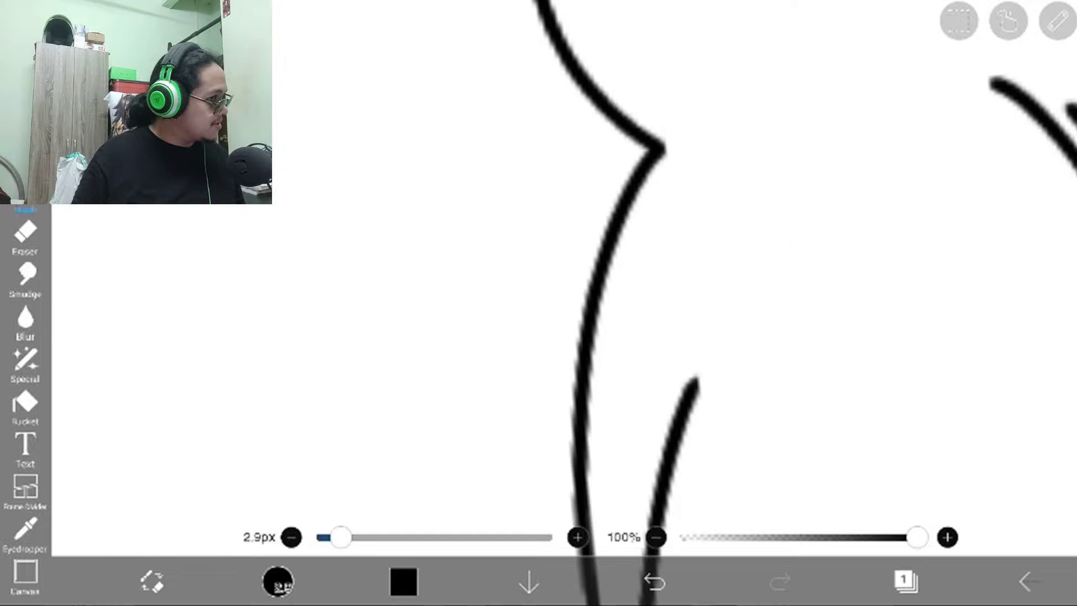
{"action": "scroll", "coordinate": [673, 303], "scroll_direction": "up", "scroll_amount": 3}
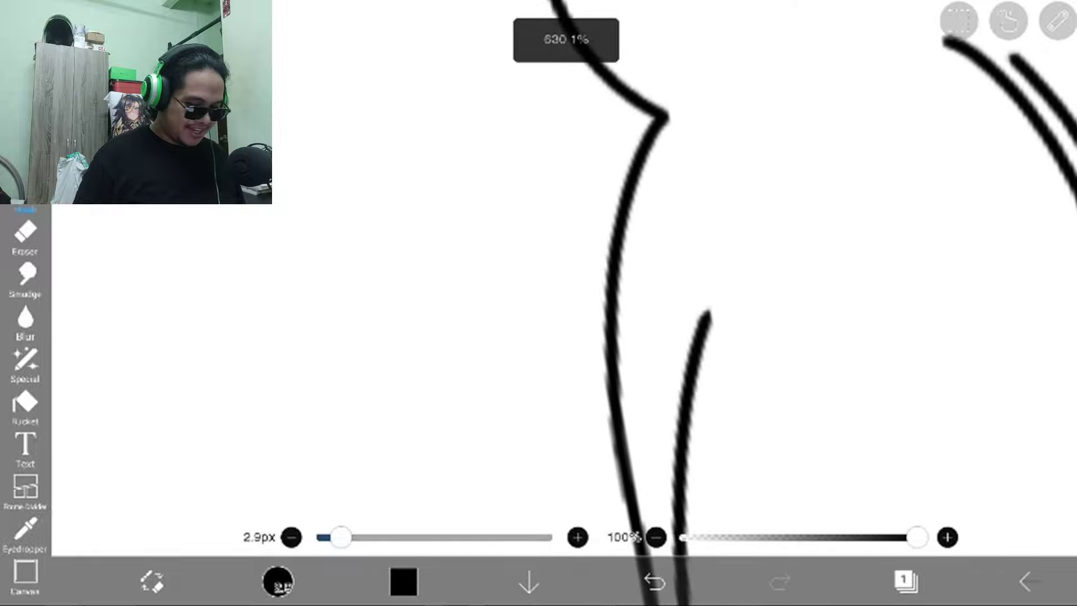
{"action": "scroll", "coordinate": [589, 303], "scroll_direction": "up", "scroll_amount": 3}
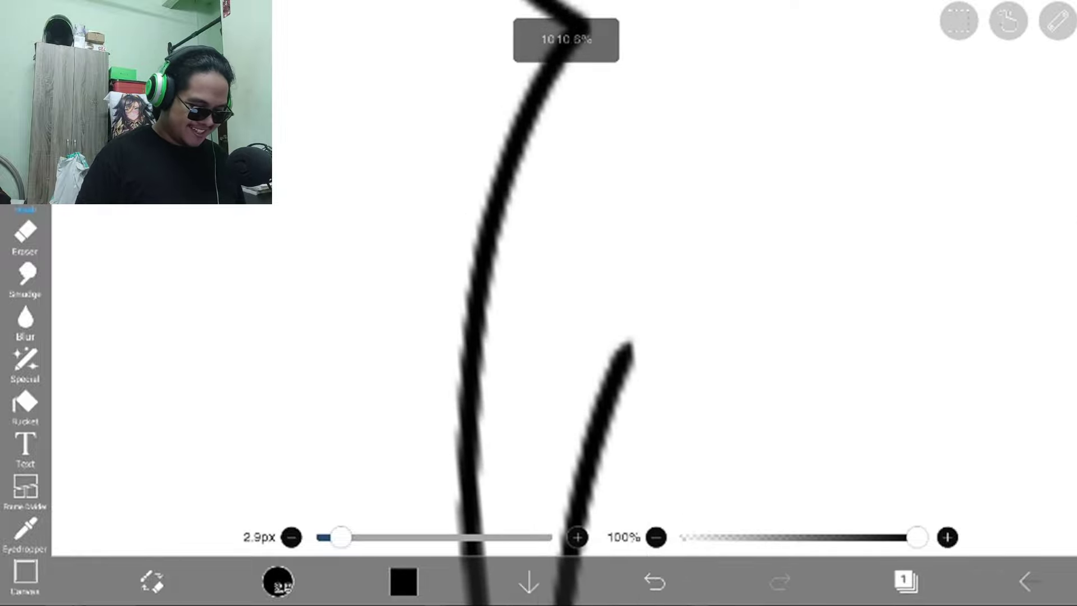
Draw a spiky tuft beside the head and curved figure strokes, undoing the last one.
{"action": "mouse_move", "coordinate": [303, 118]}
{"action": "left_mouse_down"}
{"action": "mouse_move", "coordinate": [168, 227]}
{"action": "mouse_move", "coordinate": [185, 479]}
{"action": "mouse_move", "coordinate": [446, 395]}
{"action": "left_mouse_up"}
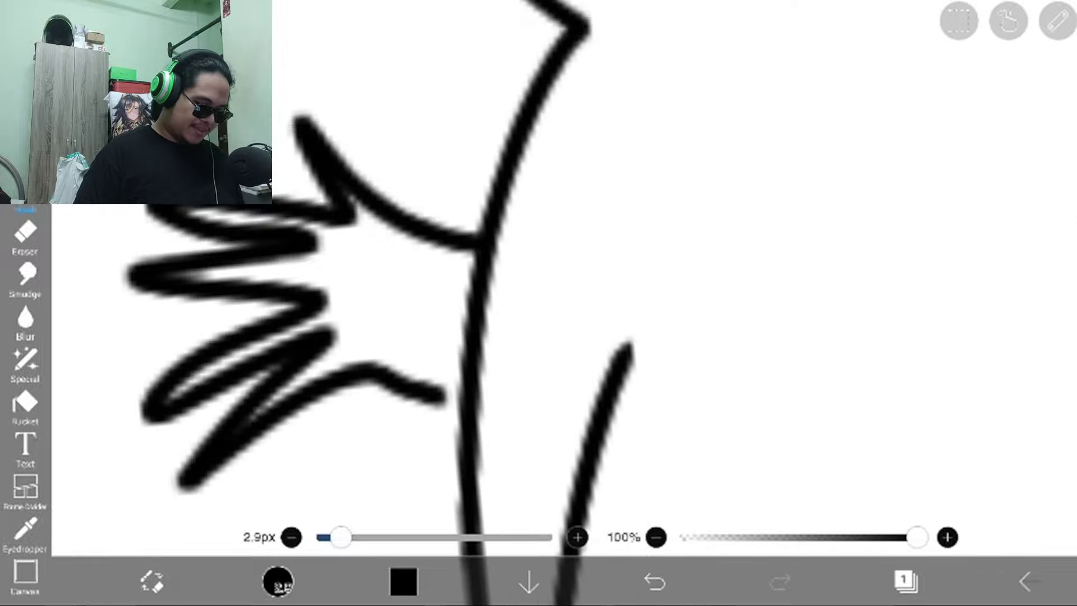
{"action": "scroll", "coordinate": [589, 253], "scroll_direction": "down", "scroll_amount": 4}
{"action": "scroll", "coordinate": [589, 253], "scroll_direction": "down", "scroll_amount": 3}
{"action": "scroll", "coordinate": [588, 253], "scroll_direction": "down", "scroll_amount": 2}
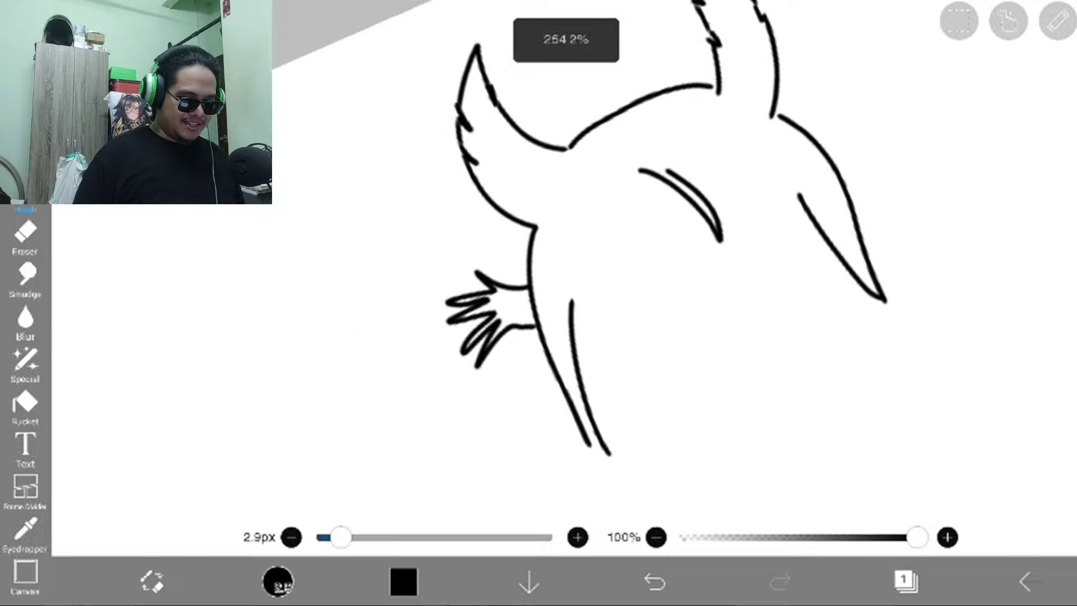
{"action": "scroll", "coordinate": [589, 253], "scroll_direction": "up", "scroll_amount": 4}
{"action": "scroll", "coordinate": [588, 252], "scroll_direction": "up", "scroll_amount": 1}
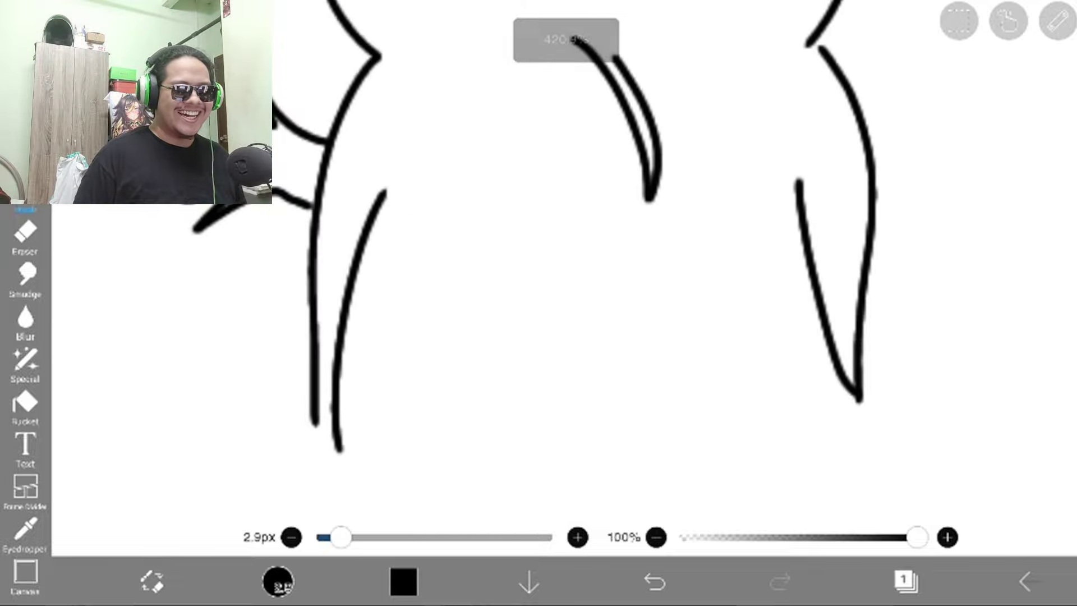
{"action": "scroll", "coordinate": [589, 252], "scroll_direction": "up", "scroll_amount": 1}
{"action": "scroll", "coordinate": [589, 252], "scroll_direction": "down", "scroll_amount": 1}
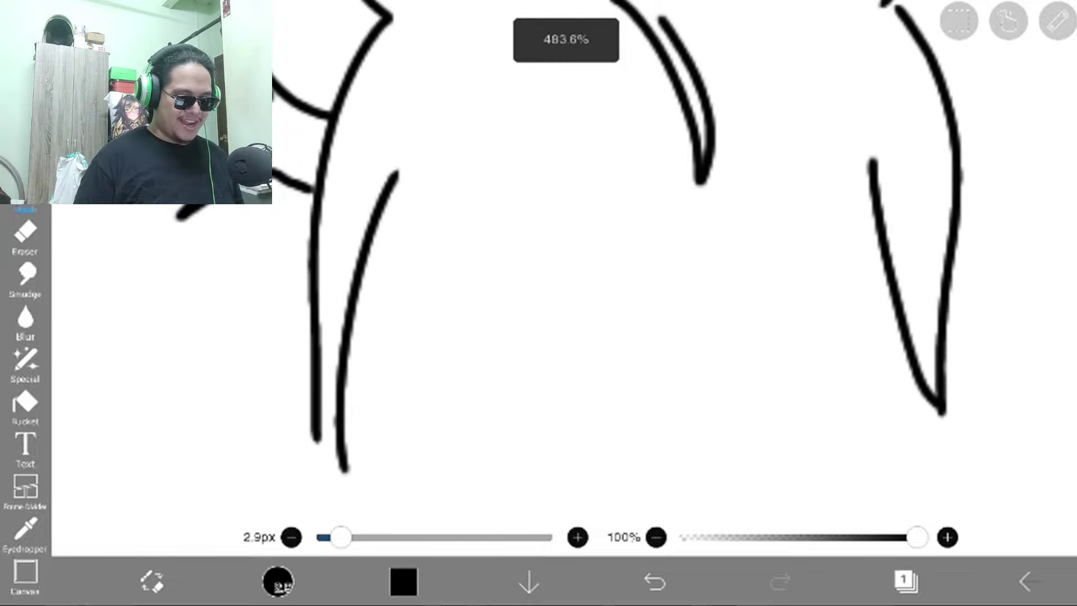
{"action": "scroll", "coordinate": [589, 253], "scroll_direction": "down", "scroll_amount": 2}
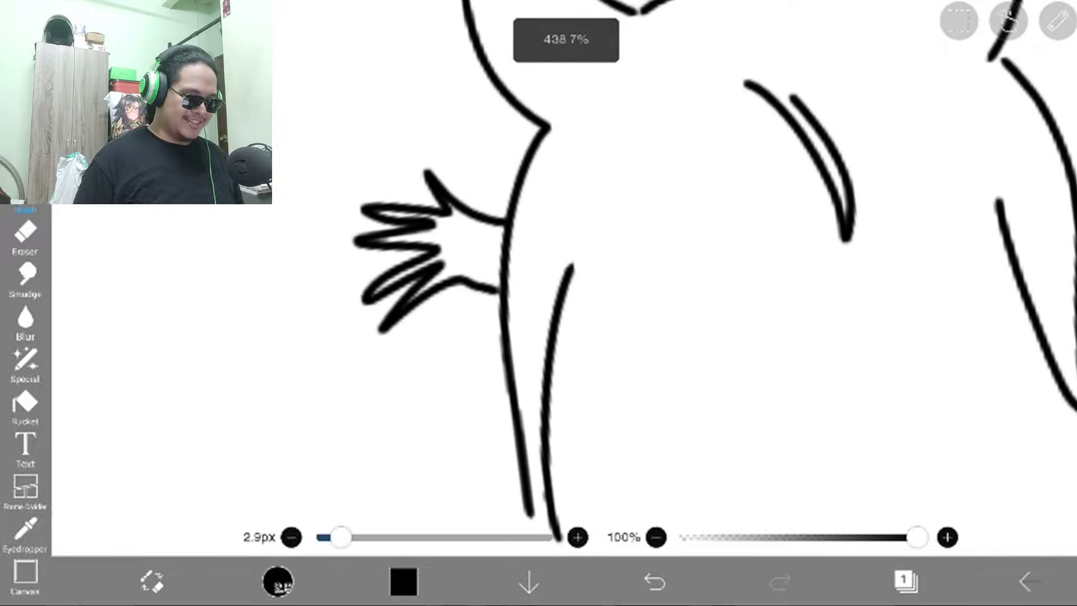
{"action": "scroll", "coordinate": [588, 253], "scroll_direction": "up", "scroll_amount": 1}
{"action": "scroll", "coordinate": [589, 252], "scroll_direction": "up", "scroll_amount": 1}
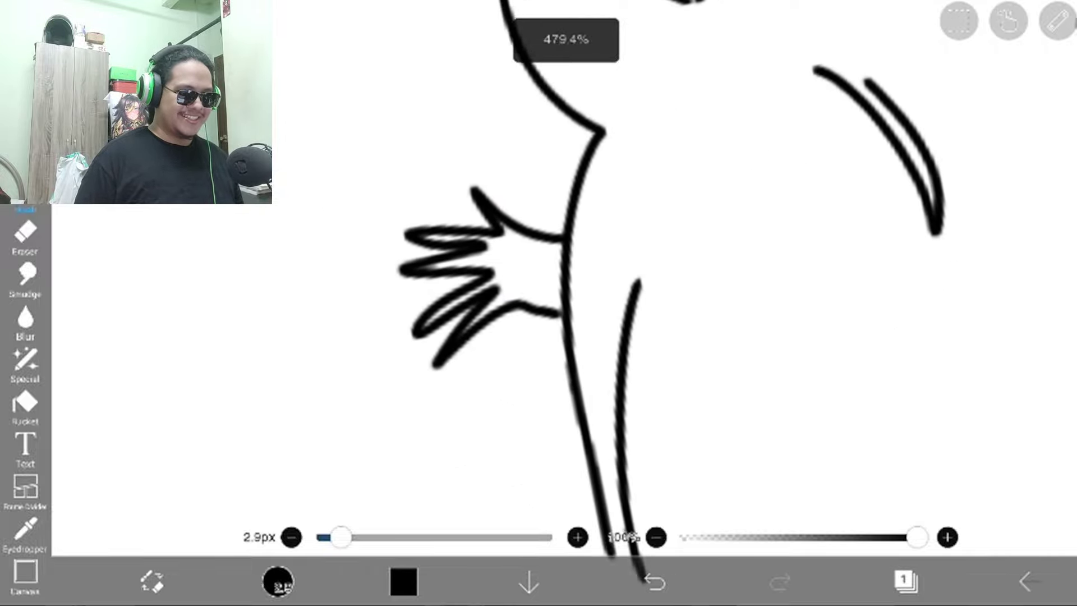
{"action": "left_click_drag", "start_coordinate": [320, 278], "coordinate": [513, 194]}
{"action": "left_click_drag", "start_coordinate": [378, 193], "coordinate": [816, 223]}
{"action": "scroll", "coordinate": [589, 253], "scroll_direction": "down", "scroll_amount": 1}
{"action": "key", "text": "ctrl+z"}
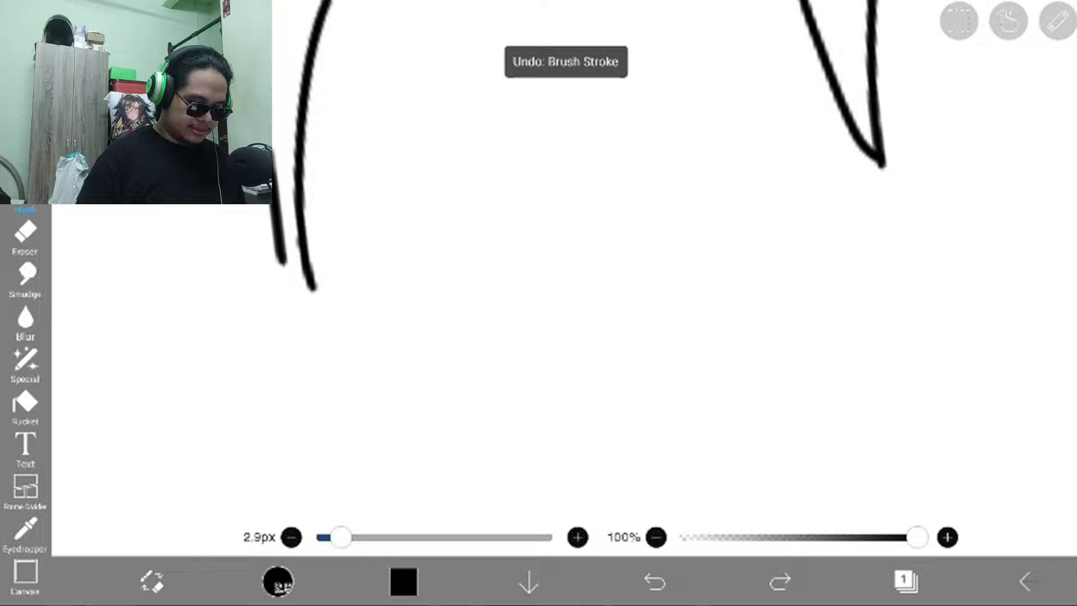
{"action": "scroll", "coordinate": [588, 252], "scroll_direction": "up", "scroll_amount": 2}
{"action": "scroll", "coordinate": [588, 253], "scroll_direction": "down", "scroll_amount": 3}
{"action": "scroll", "coordinate": [589, 253], "scroll_direction": "down", "scroll_amount": 2}
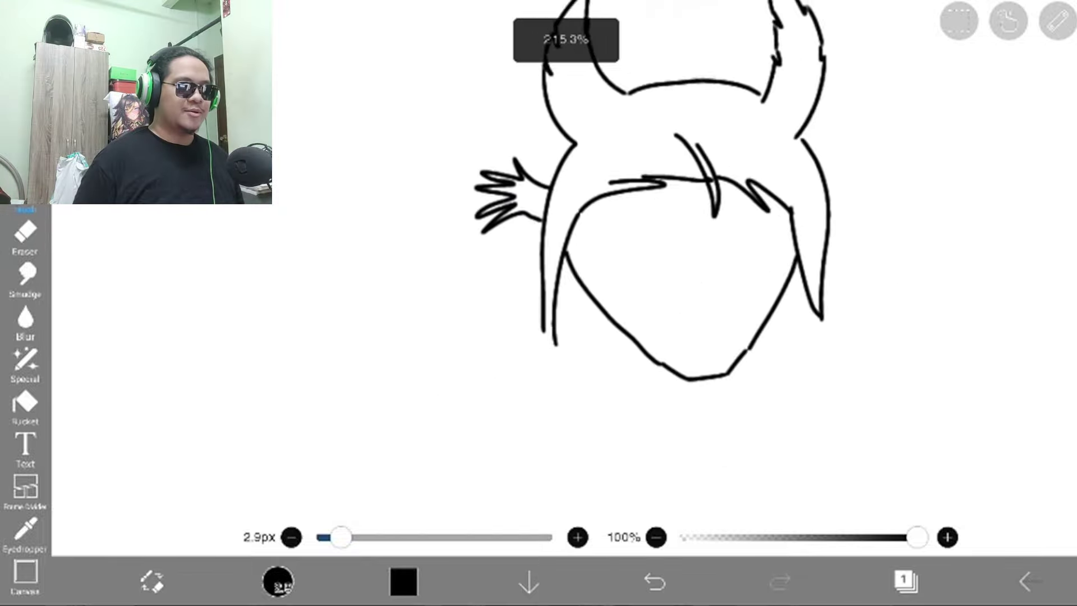
{"action": "scroll", "coordinate": [589, 252], "scroll_direction": "up", "scroll_amount": 1}
{"action": "scroll", "coordinate": [589, 253], "scroll_direction": "up", "scroll_amount": 1}
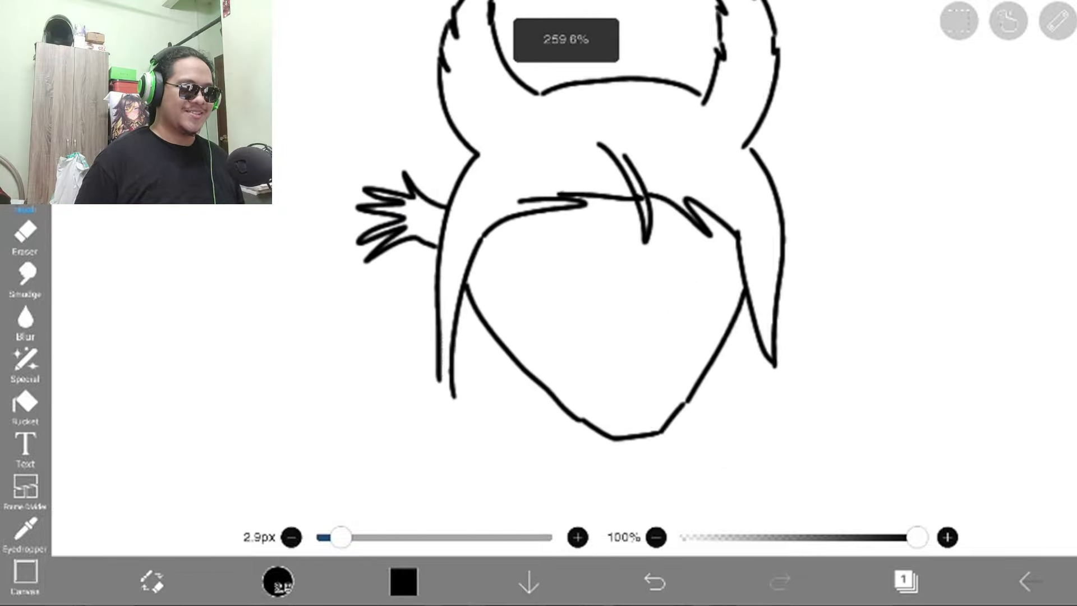
{"action": "scroll", "coordinate": [698, 278], "scroll_direction": "up", "scroll_amount": 5}
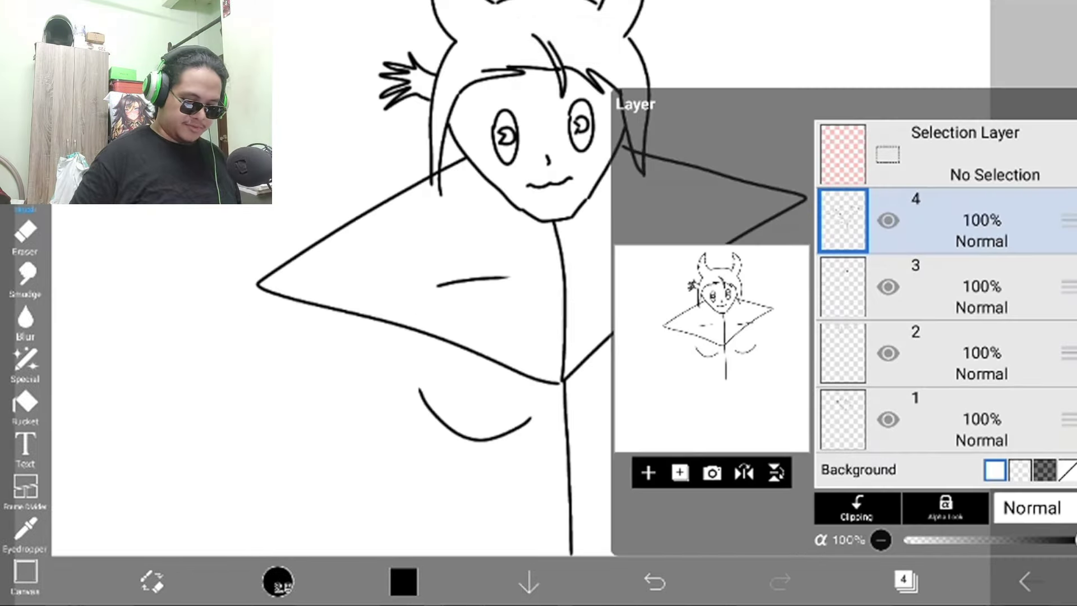
Add layer 5, fade rough sketch layer 4 to 22% opacity, and reselect layer 5.
{"action": "left_click", "coordinate": [648, 472]}
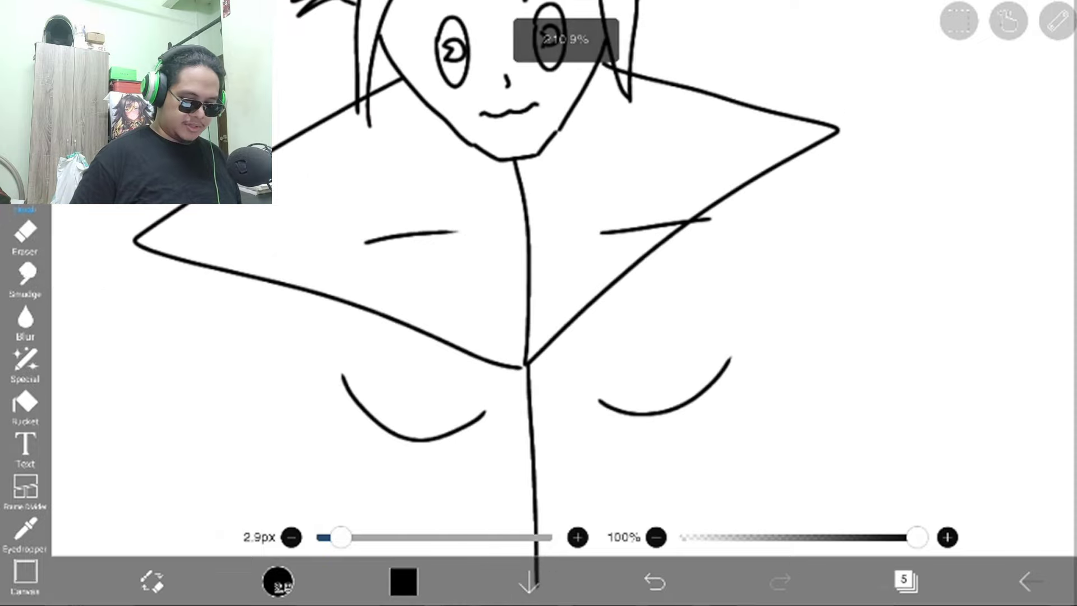
{"action": "left_click", "coordinate": [904, 581]}
{"action": "left_click", "coordinate": [943, 220]}
{"action": "left_click_drag", "start_coordinate": [1068, 540], "coordinate": [948, 540]}
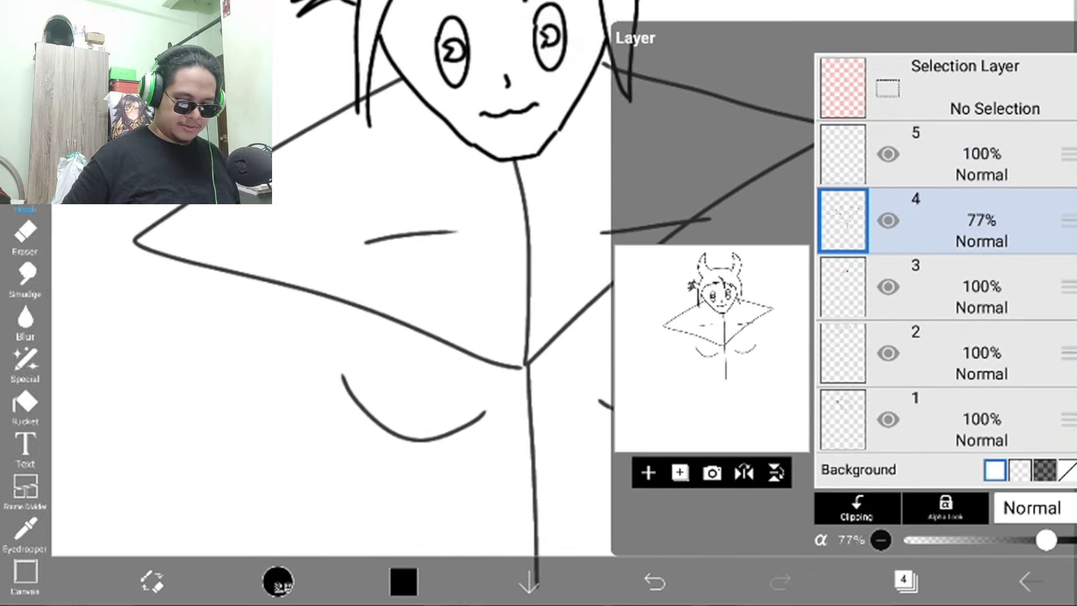
{"action": "left_click", "coordinate": [942, 153]}
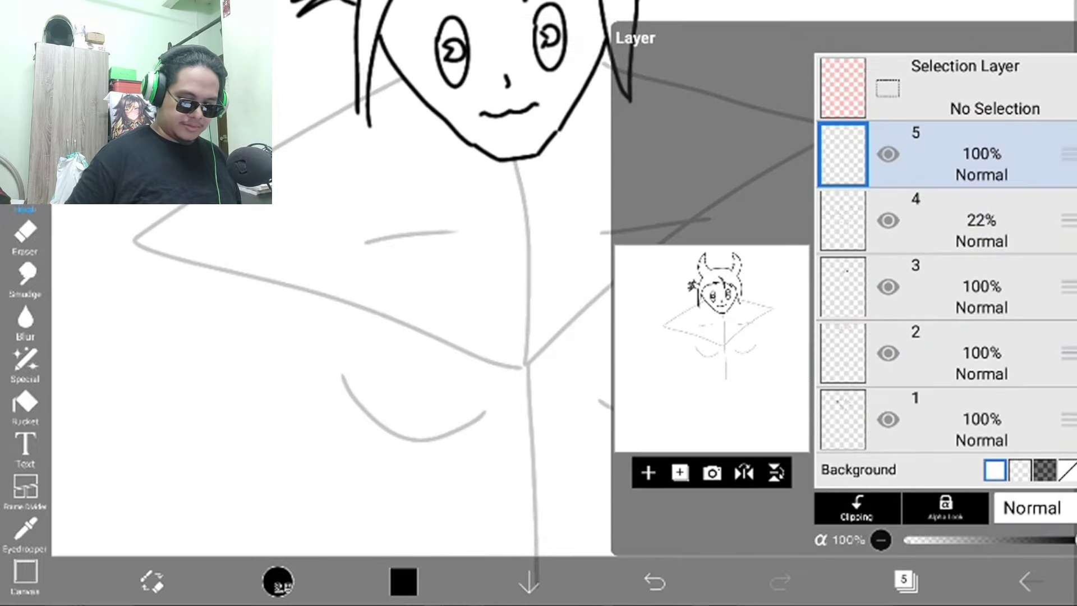
Ink the shoulder arc over the faded sketch, redoing a misplaced stroke.
{"action": "left_click", "coordinate": [336, 337]}
{"action": "scroll", "coordinate": [505, 252], "scroll_direction": "up", "scroll_amount": 3}
{"action": "scroll", "coordinate": [539, 303], "scroll_direction": "up", "scroll_amount": 5}
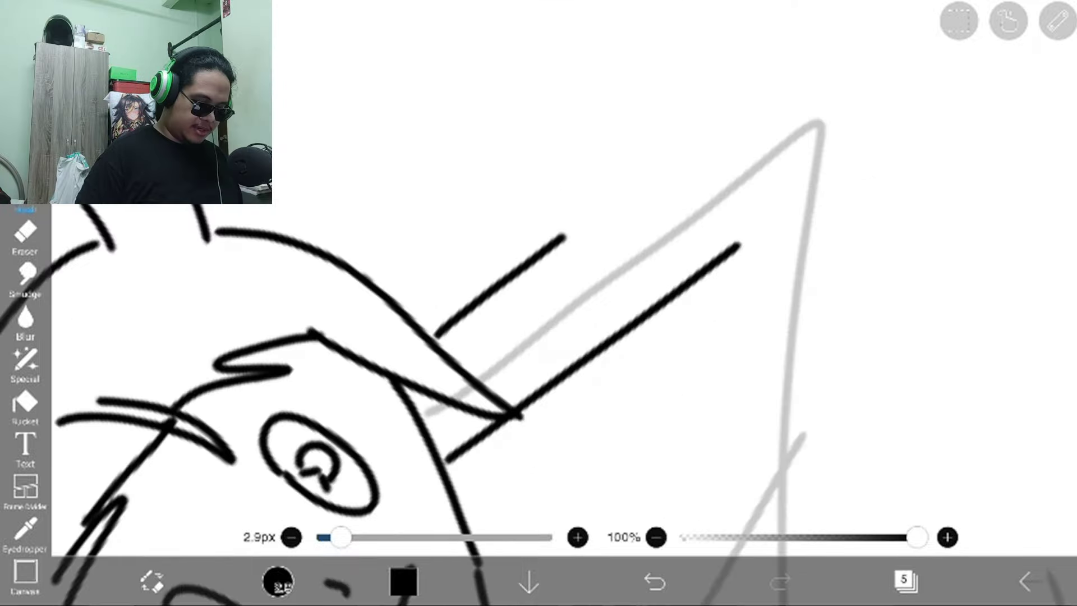
{"action": "left_click_drag", "start_coordinate": [446, 332], "coordinate": [866, 244]}
{"action": "left_click", "coordinate": [655, 582]}
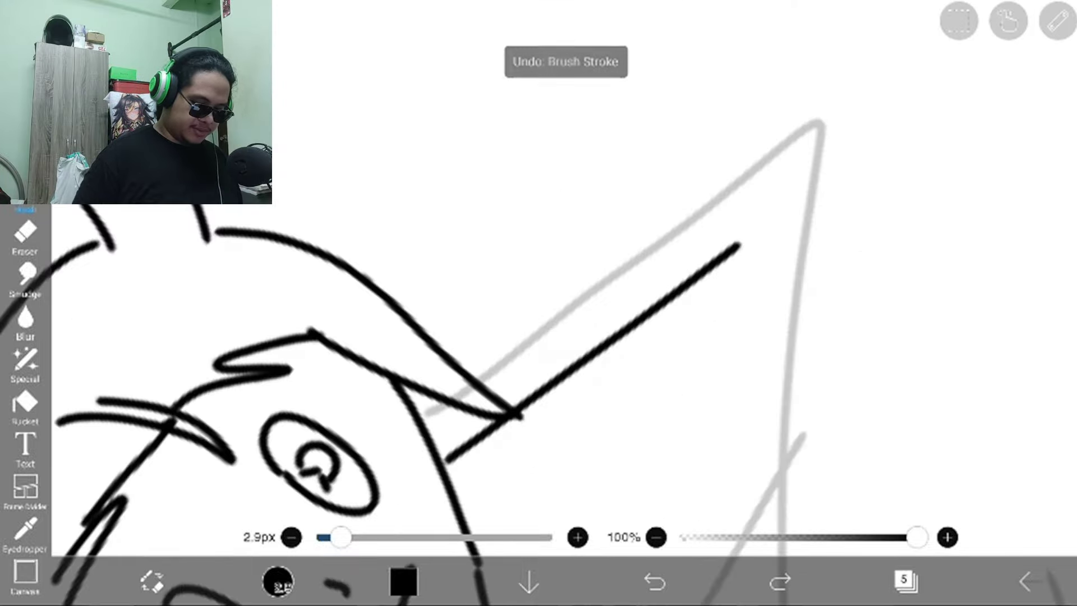
{"action": "left_click_drag", "start_coordinate": [439, 333], "coordinate": [821, 126]}
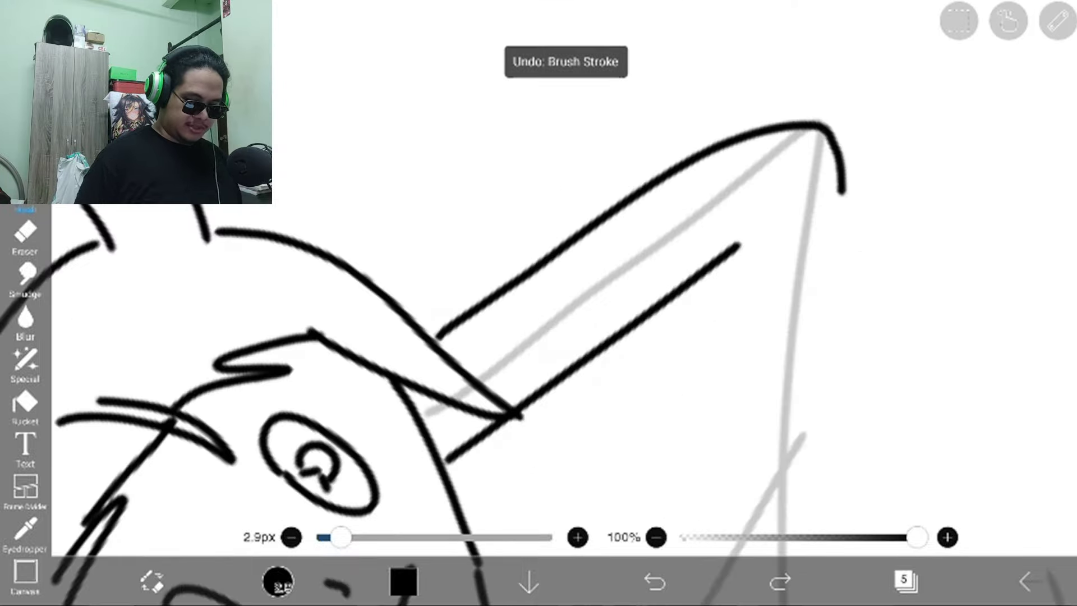
{"action": "left_click_drag", "start_coordinate": [842, 190], "coordinate": [841, 278]}
{"action": "scroll", "coordinate": [539, 303], "scroll_direction": "up", "scroll_amount": 3}
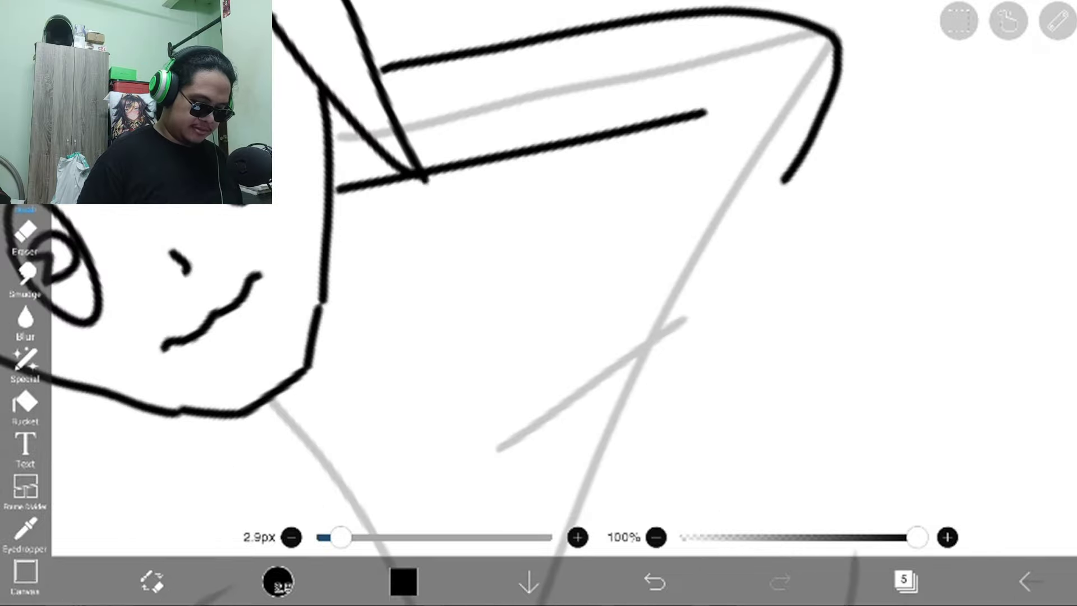
{"action": "scroll", "coordinate": [538, 252], "scroll_direction": "down", "scroll_amount": 5}
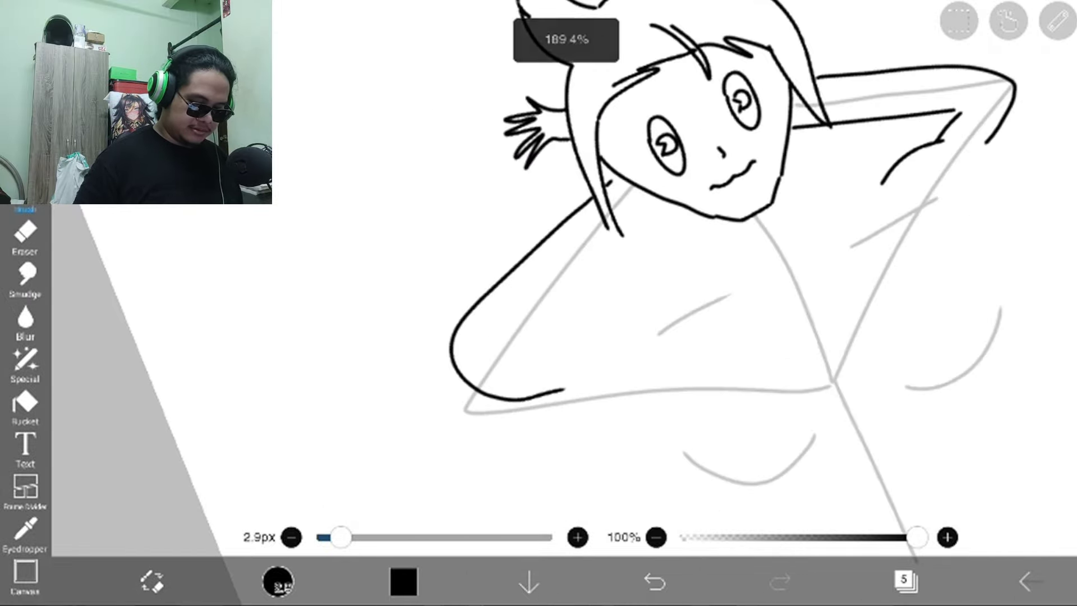
{"action": "scroll", "coordinate": [538, 252], "scroll_direction": "up", "scroll_amount": 3}
Ink the arm line and the chest diamond with its arrow, undoing the last stroke.
{"action": "left_click_drag", "start_coordinate": [371, 421], "coordinate": [491, 401]}
{"action": "key", "text": "ctrl+z"}
{"action": "left_click_drag", "start_coordinate": [231, 439], "coordinate": [446, 403]}
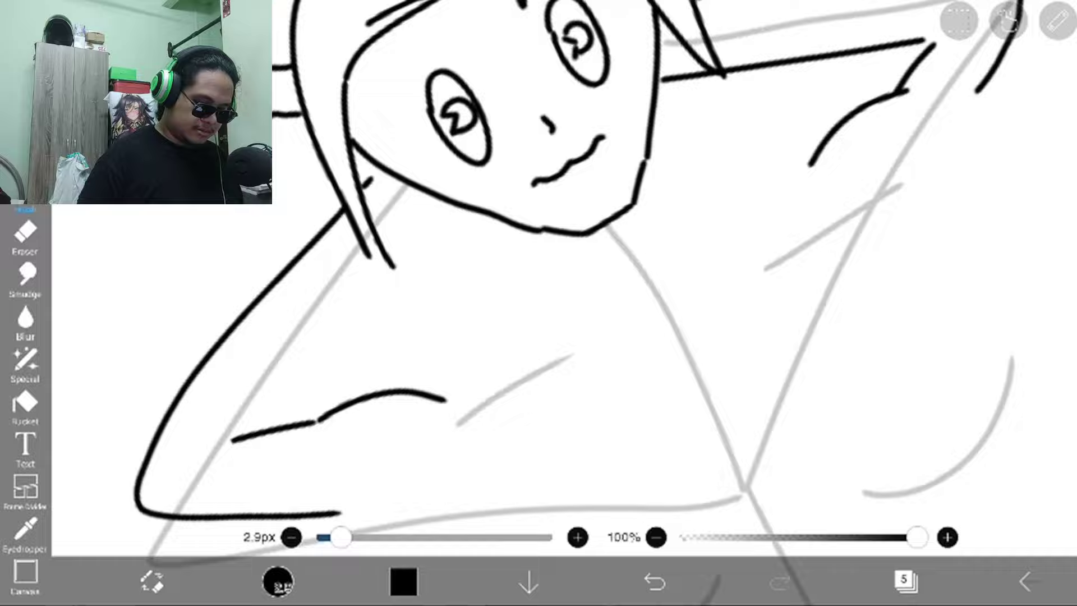
{"action": "scroll", "coordinate": [538, 304], "scroll_direction": "down", "scroll_amount": 3}
{"action": "left_click_drag", "start_coordinate": [152, 446], "coordinate": [252, 437]}
{"action": "scroll", "coordinate": [538, 252], "scroll_direction": "up", "scroll_amount": 4}
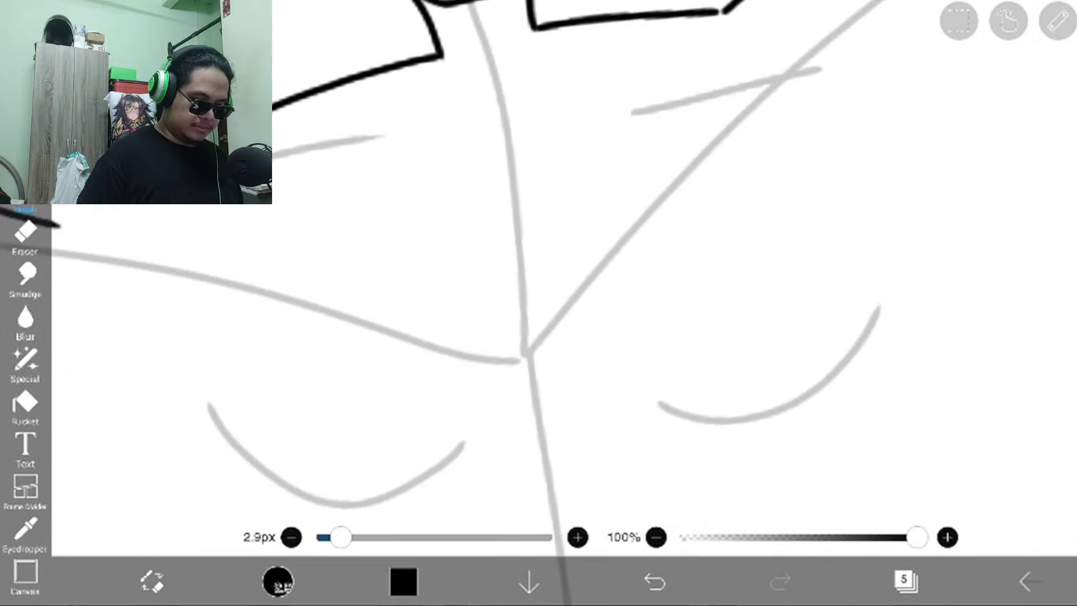
{"action": "left_click_drag", "start_coordinate": [691, 151], "coordinate": [783, 336]}
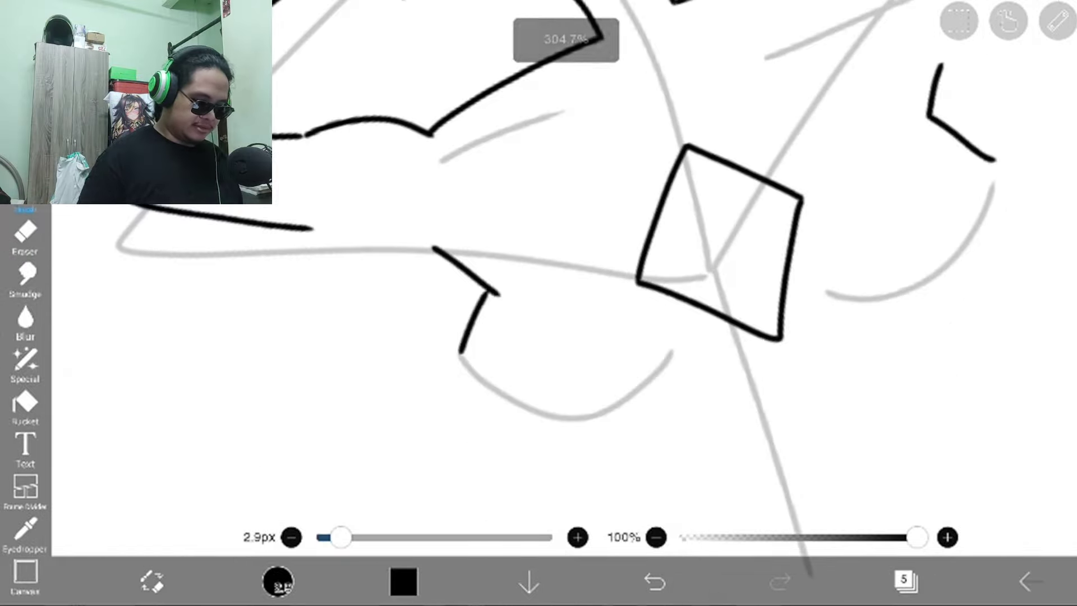
{"action": "left_click_drag", "start_coordinate": [513, 303], "coordinate": [539, 337]}
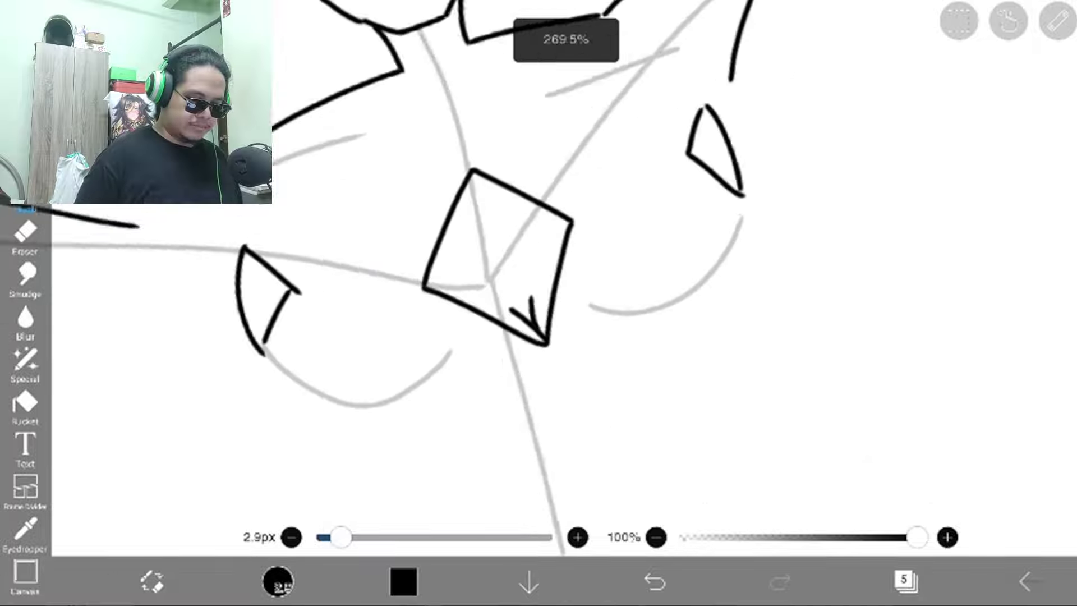
{"action": "scroll", "coordinate": [538, 253], "scroll_direction": "down", "scroll_amount": 3}
{"action": "scroll", "coordinate": [538, 253], "scroll_direction": "up", "scroll_amount": 3}
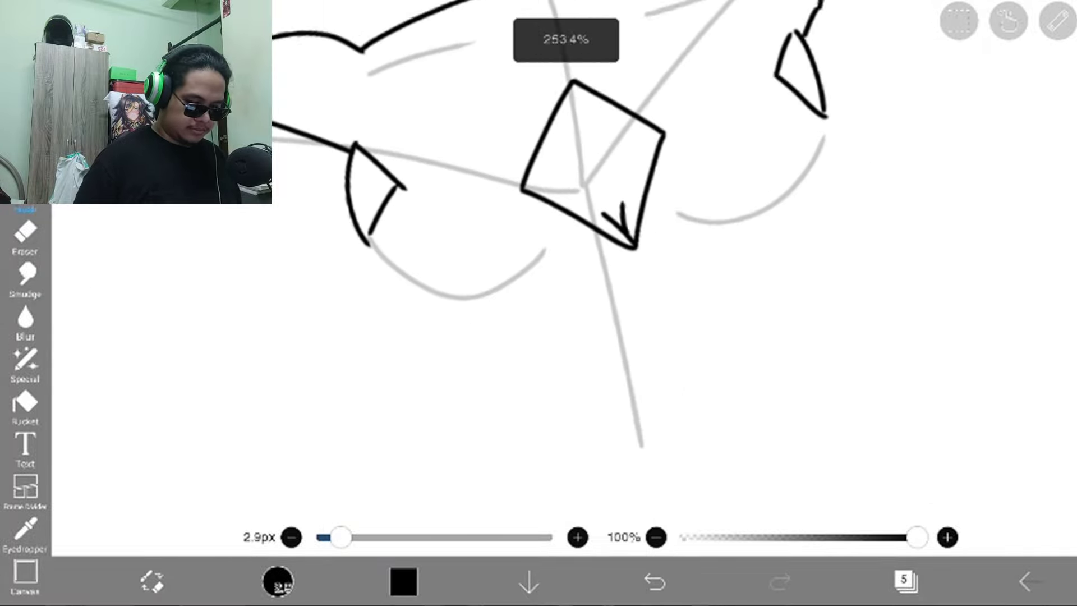
{"action": "scroll", "coordinate": [538, 252], "scroll_direction": "up", "scroll_amount": 4}
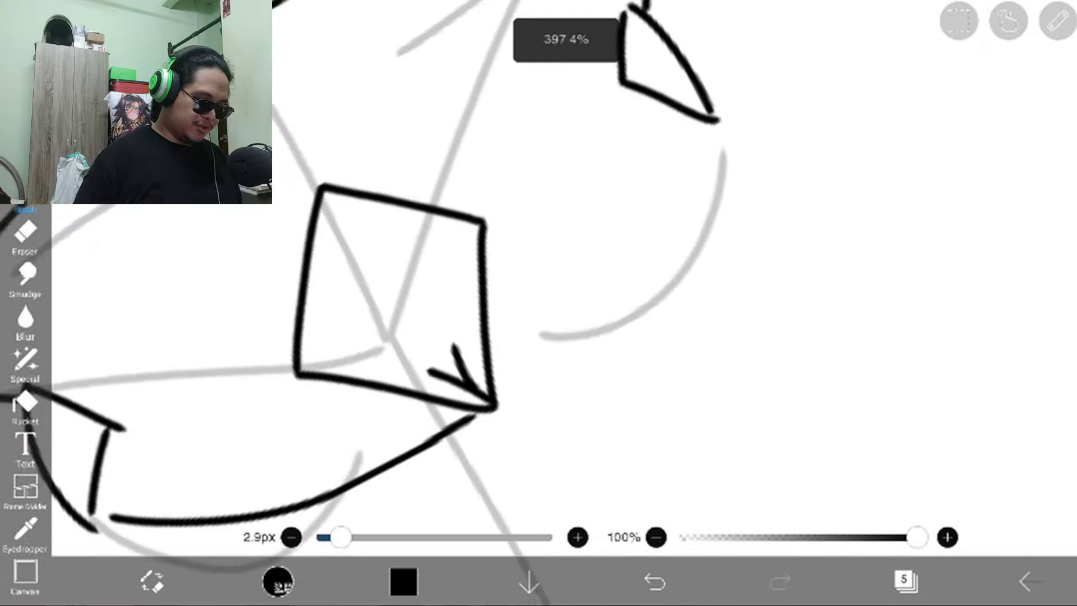
{"action": "scroll", "coordinate": [539, 252], "scroll_direction": "up", "scroll_amount": 2}
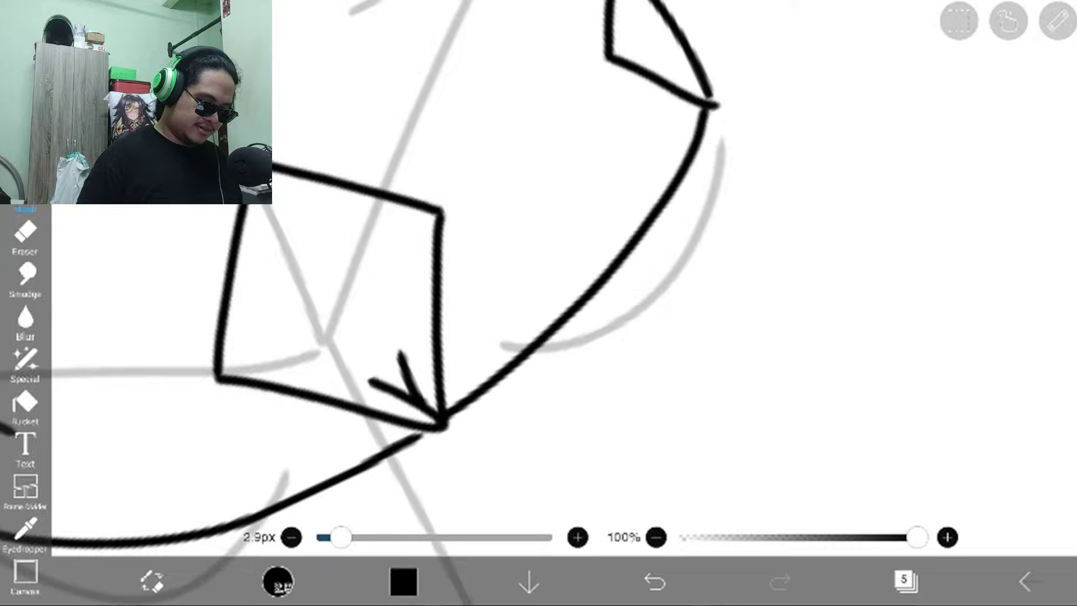
{"action": "scroll", "coordinate": [538, 252], "scroll_direction": "down", "scroll_amount": 5}
{"action": "scroll", "coordinate": [538, 252], "scroll_direction": "up", "scroll_amount": 5}
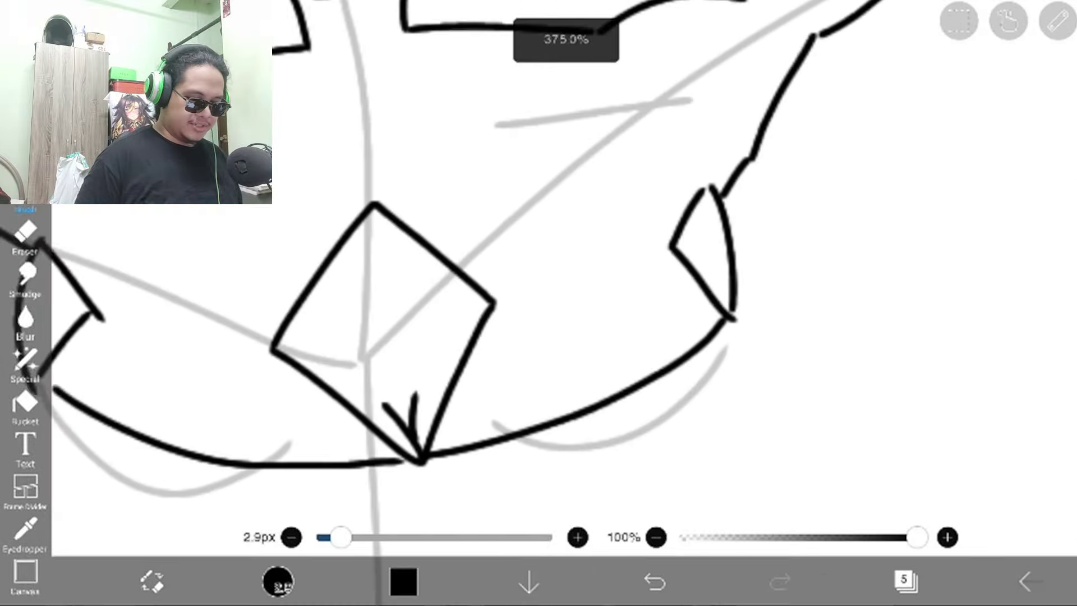
{"action": "scroll", "coordinate": [538, 252], "scroll_direction": "up", "scroll_amount": 2}
{"action": "scroll", "coordinate": [538, 252], "scroll_direction": "down", "scroll_amount": 4}
{"action": "scroll", "coordinate": [538, 252], "scroll_direction": "up", "scroll_amount": 3}
{"action": "scroll", "coordinate": [539, 253], "scroll_direction": "down", "scroll_amount": 2}
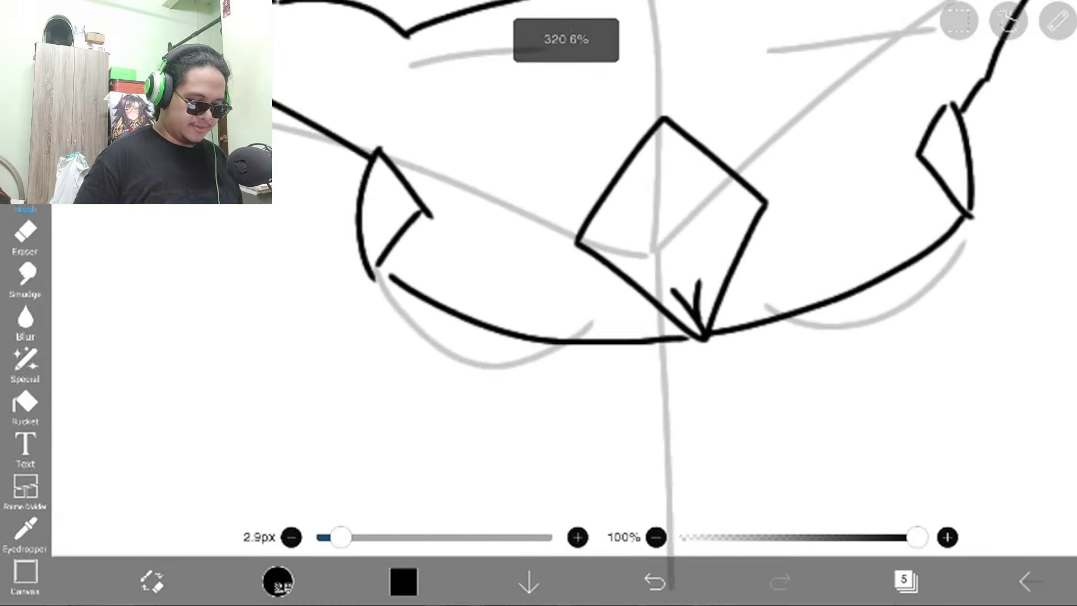
{"action": "scroll", "coordinate": [538, 252], "scroll_direction": "down", "scroll_amount": 2}
{"action": "key", "text": "ctrl+z"}
{"action": "scroll", "coordinate": [539, 252], "scroll_direction": "up", "scroll_amount": 3}
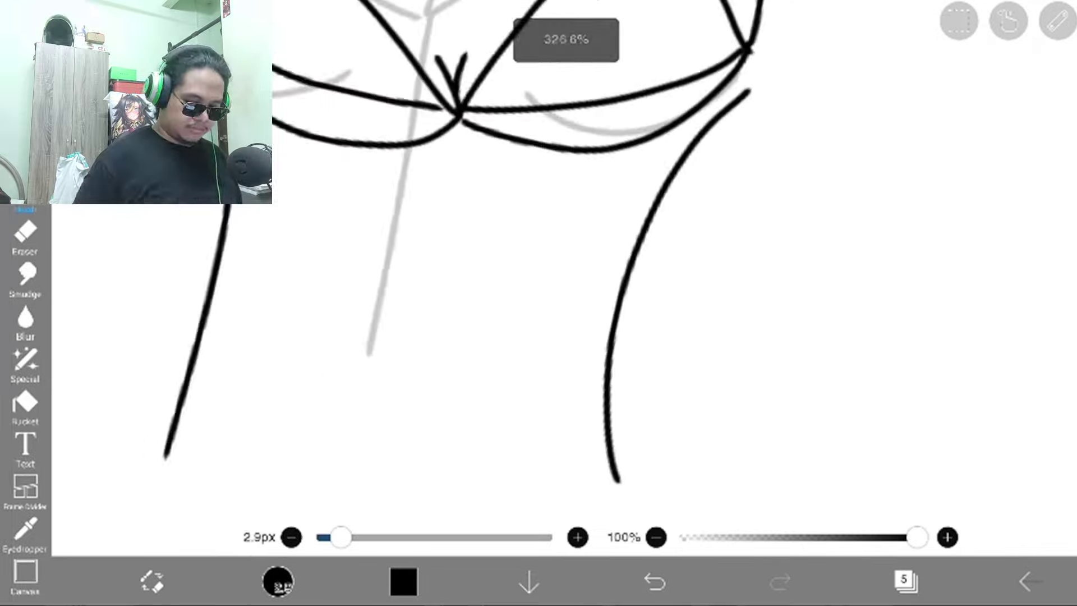
{"action": "scroll", "coordinate": [539, 253], "scroll_direction": "down", "scroll_amount": 3}
{"action": "scroll", "coordinate": [538, 252], "scroll_direction": "up", "scroll_amount": 2}
{"action": "scroll", "coordinate": [539, 253], "scroll_direction": "down", "scroll_amount": 1}
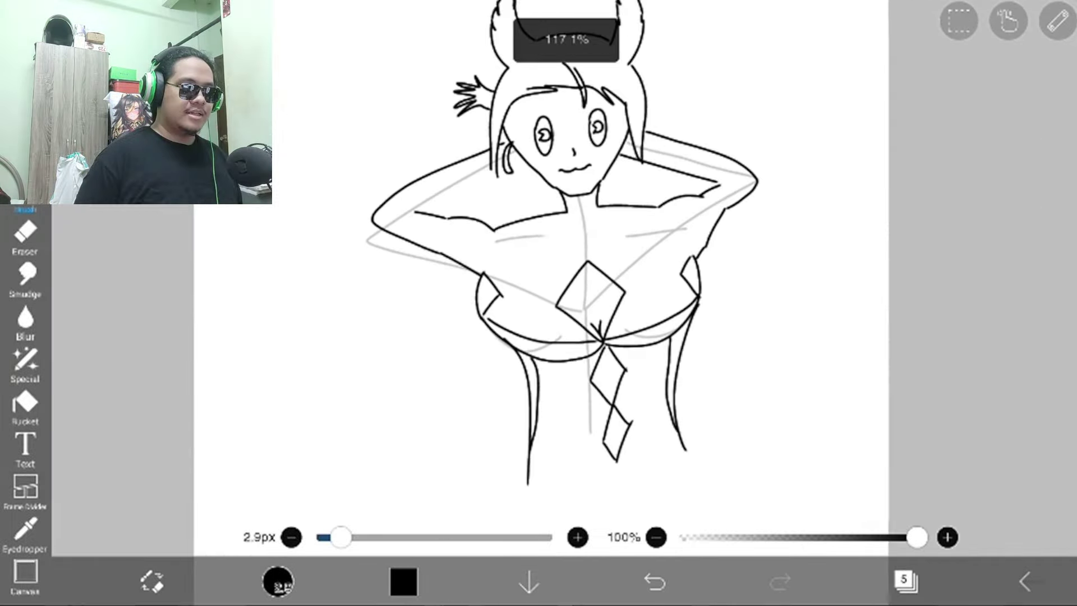
{"action": "scroll", "coordinate": [538, 252], "scroll_direction": "up", "scroll_amount": 1}
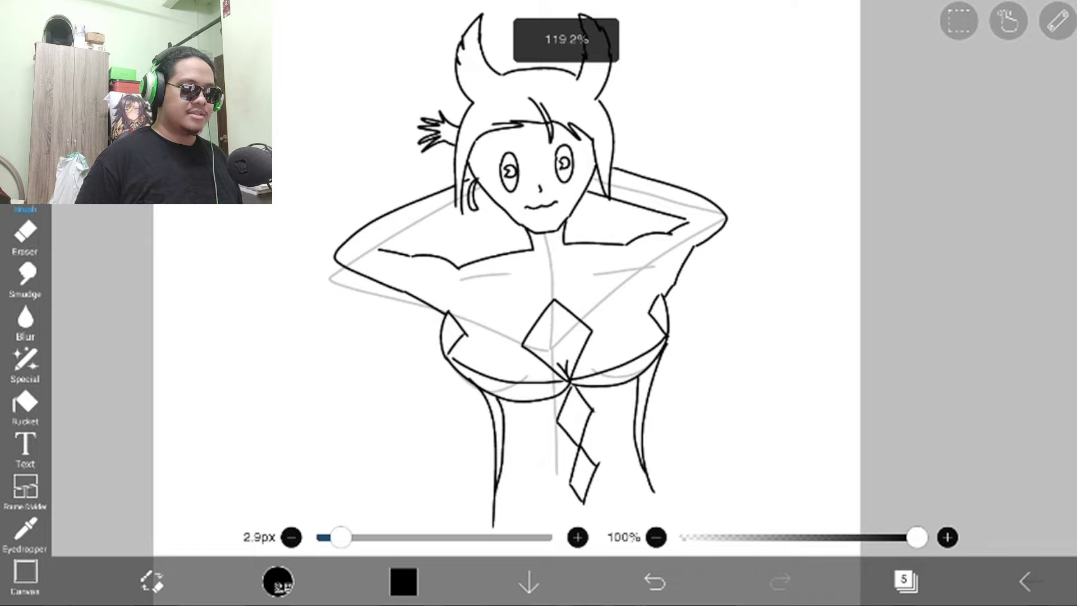
{"action": "scroll", "coordinate": [539, 253], "scroll_direction": "down", "scroll_amount": 1}
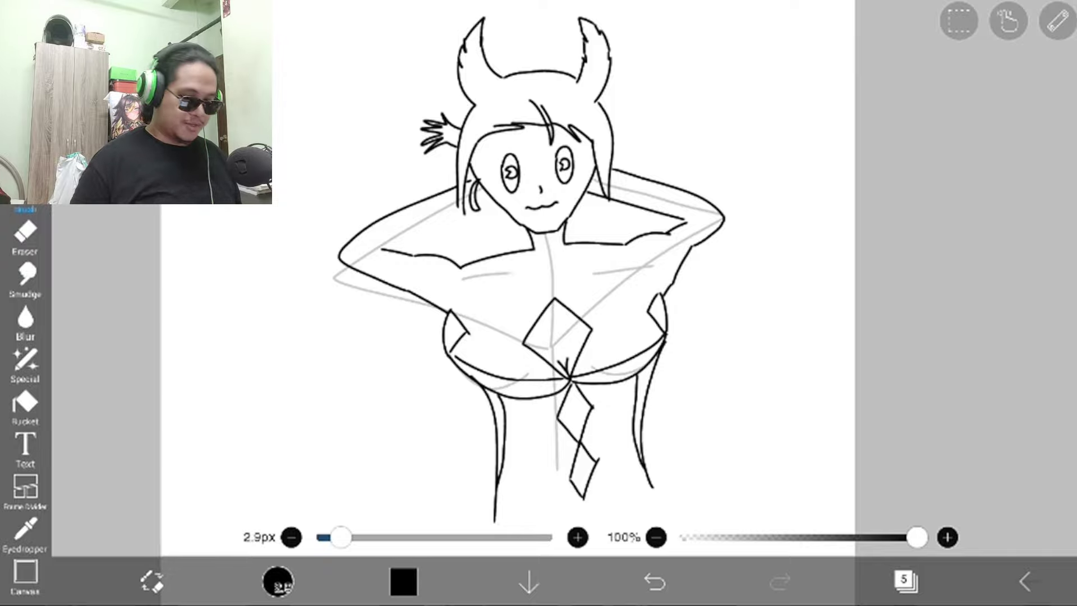
{"action": "scroll", "coordinate": [539, 270], "scroll_direction": "down", "scroll_amount": 3}
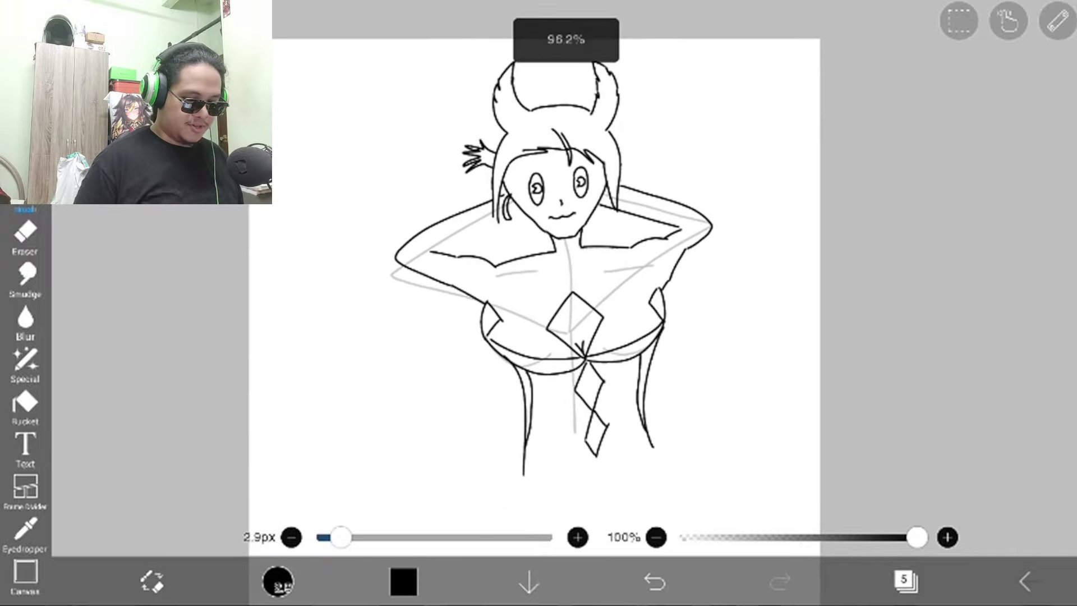
{"action": "scroll", "coordinate": [538, 270], "scroll_direction": "up", "scroll_amount": 1}
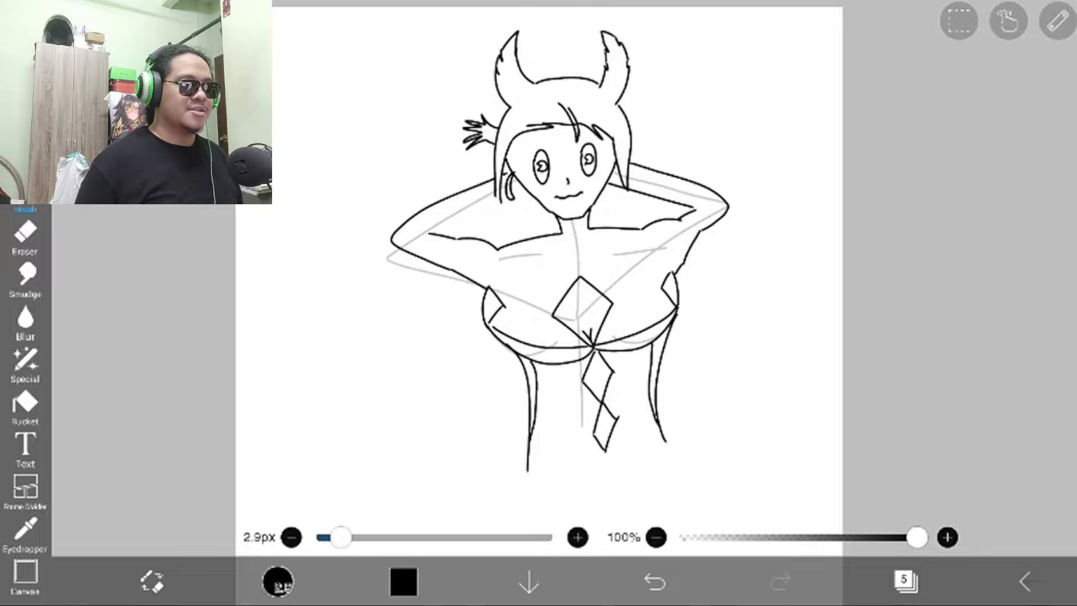
{"action": "scroll", "coordinate": [539, 270], "scroll_direction": "down", "scroll_amount": 2}
{"action": "scroll", "coordinate": [539, 269], "scroll_direction": "up", "scroll_amount": 3}
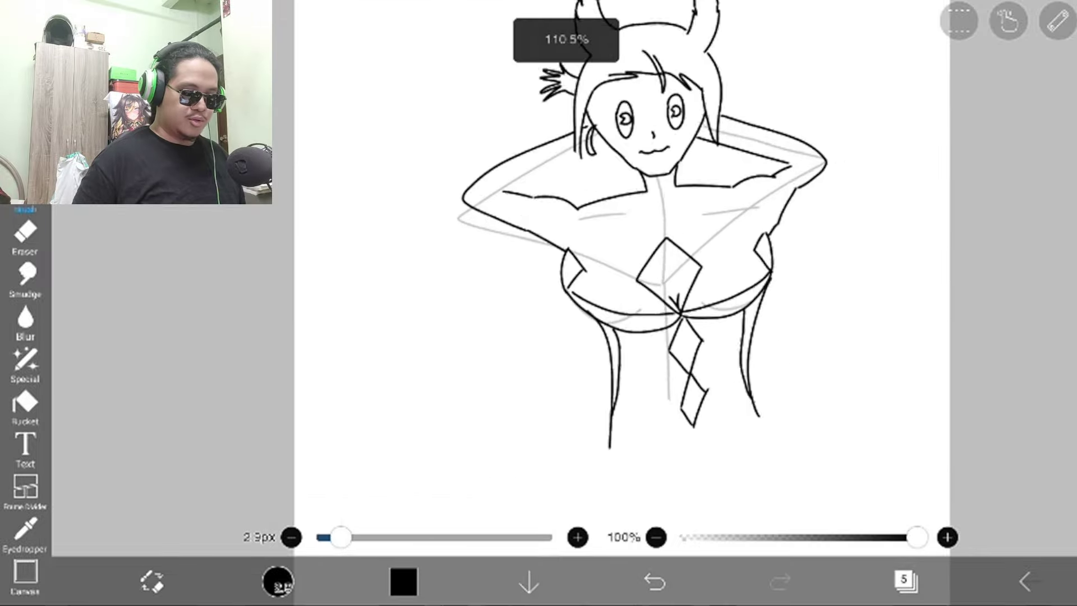
{"action": "scroll", "coordinate": [538, 269], "scroll_direction": "up", "scroll_amount": 2}
{"action": "scroll", "coordinate": [539, 270], "scroll_direction": "down", "scroll_amount": 2}
{"action": "scroll", "coordinate": [538, 269], "scroll_direction": "down", "scroll_amount": 2}
{"action": "scroll", "coordinate": [539, 269], "scroll_direction": "up", "scroll_amount": 1}
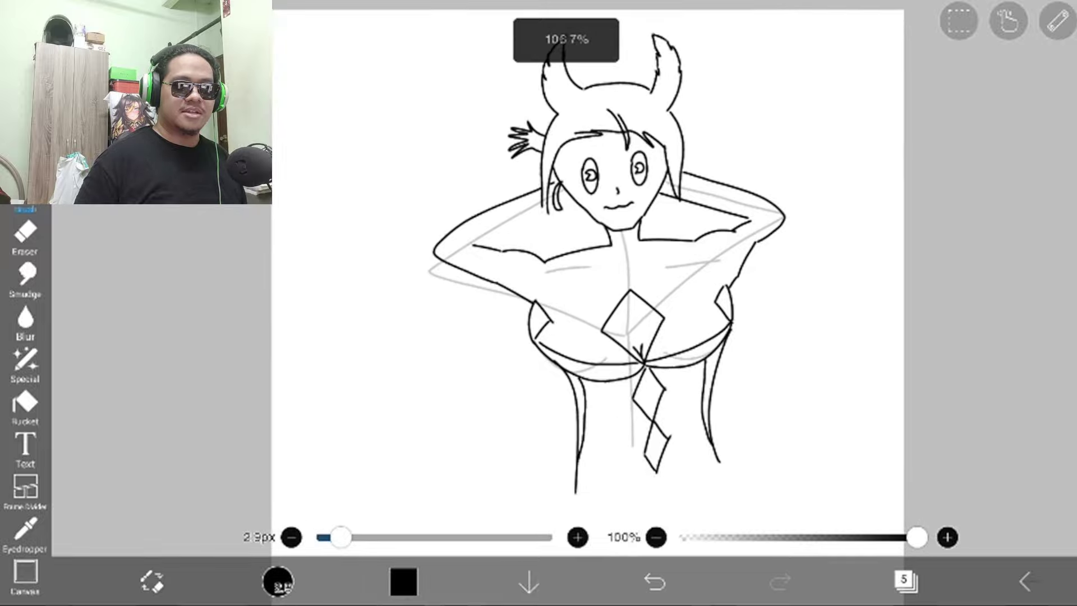
{"action": "scroll", "coordinate": [539, 270], "scroll_direction": "up", "scroll_amount": 2}
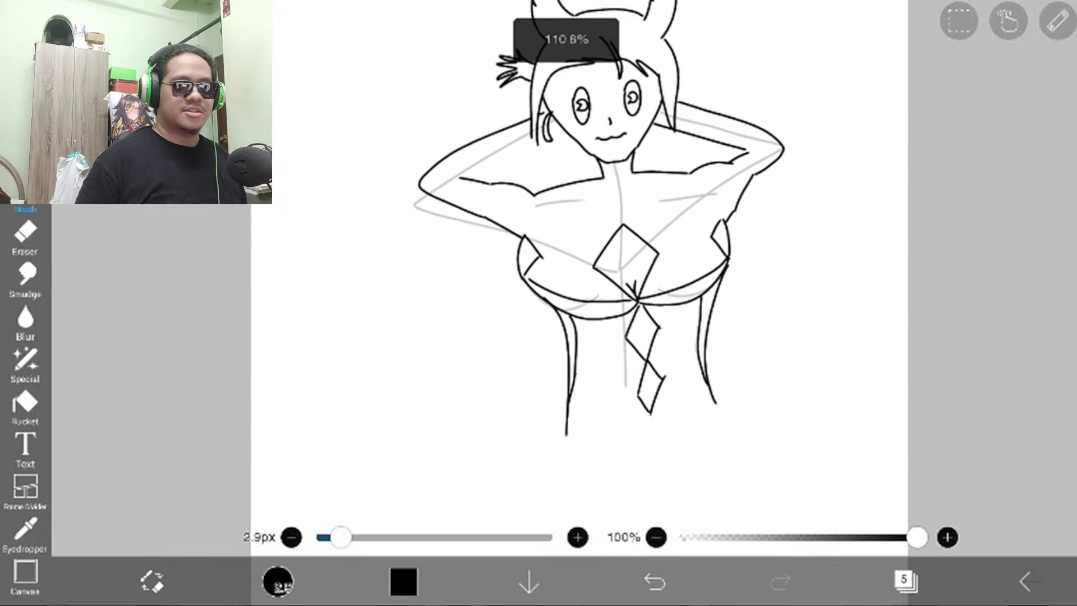
{"action": "scroll", "coordinate": [539, 270], "scroll_direction": "down", "scroll_amount": 2}
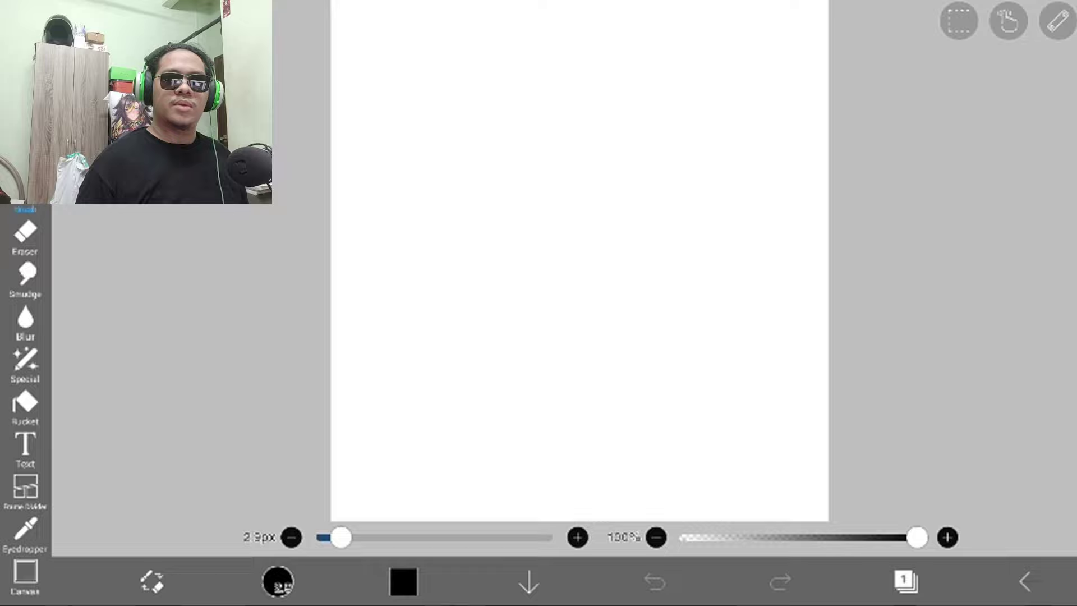
{"action": "scroll", "coordinate": [539, 303], "scroll_direction": "up", "scroll_amount": 4}
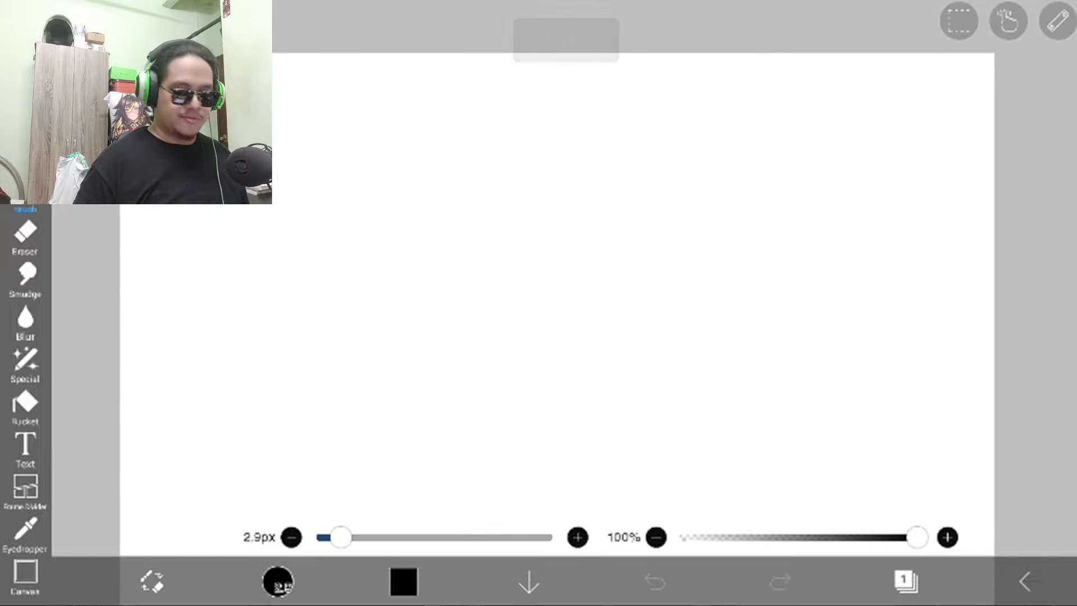
{"action": "scroll", "coordinate": [539, 303], "scroll_direction": "up", "scroll_amount": 2}
Draw the curved outline of a toothy mouth and show the layers list.
{"action": "left_click_drag", "start_coordinate": [461, 304], "coordinate": [735, 301]}
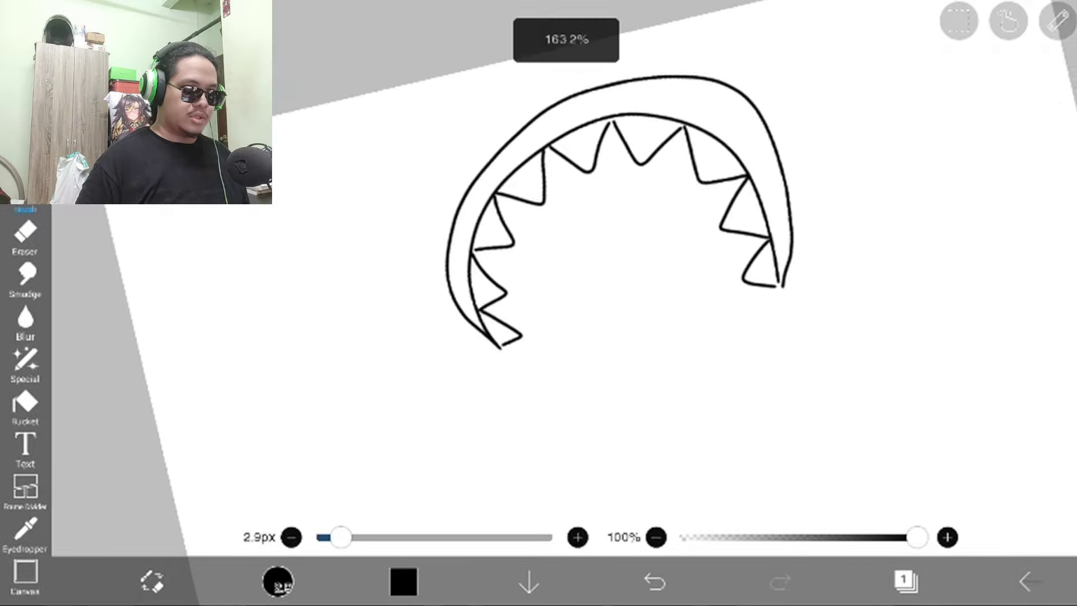
{"action": "scroll", "coordinate": [589, 210], "scroll_direction": "up", "scroll_amount": 4}
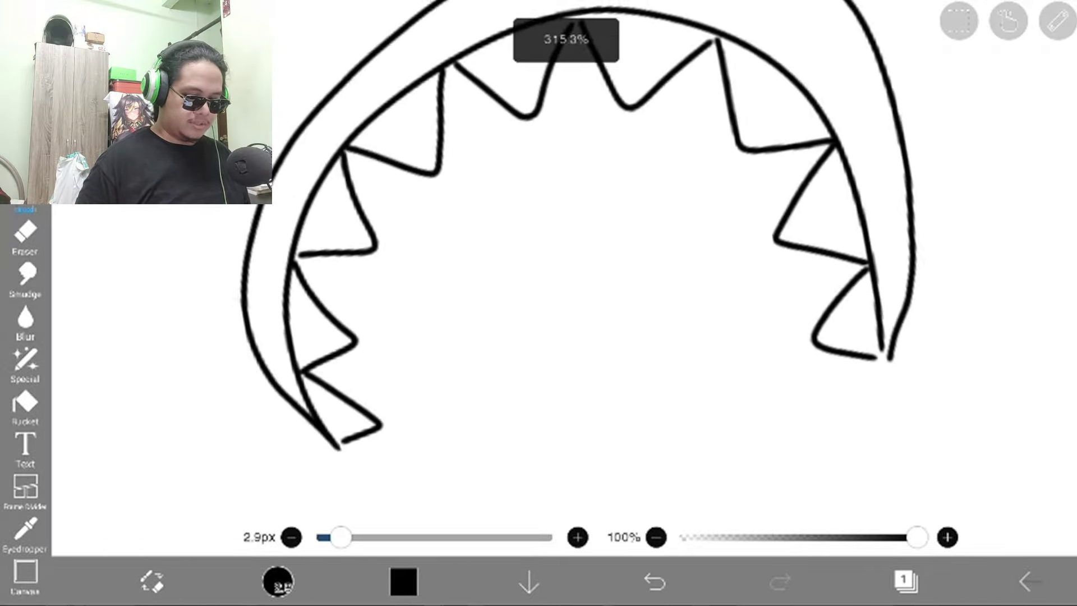
{"action": "scroll", "coordinate": [588, 211], "scroll_direction": "down", "scroll_amount": 2}
{"action": "left_click", "coordinate": [904, 580]}
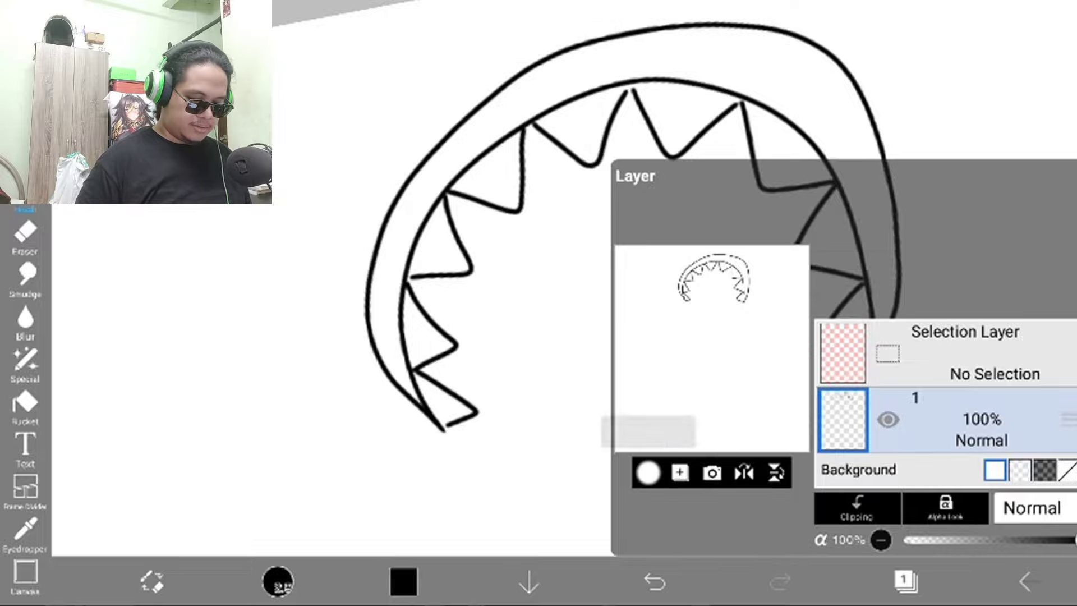
Add layer 2 and draw the wavy mouth stroke, diagonal line and lower lip curve.
{"action": "left_click", "coordinate": [648, 473]}
{"action": "left_click", "coordinate": [420, 336]}
{"action": "scroll", "coordinate": [589, 211], "scroll_direction": "up", "scroll_amount": 4}
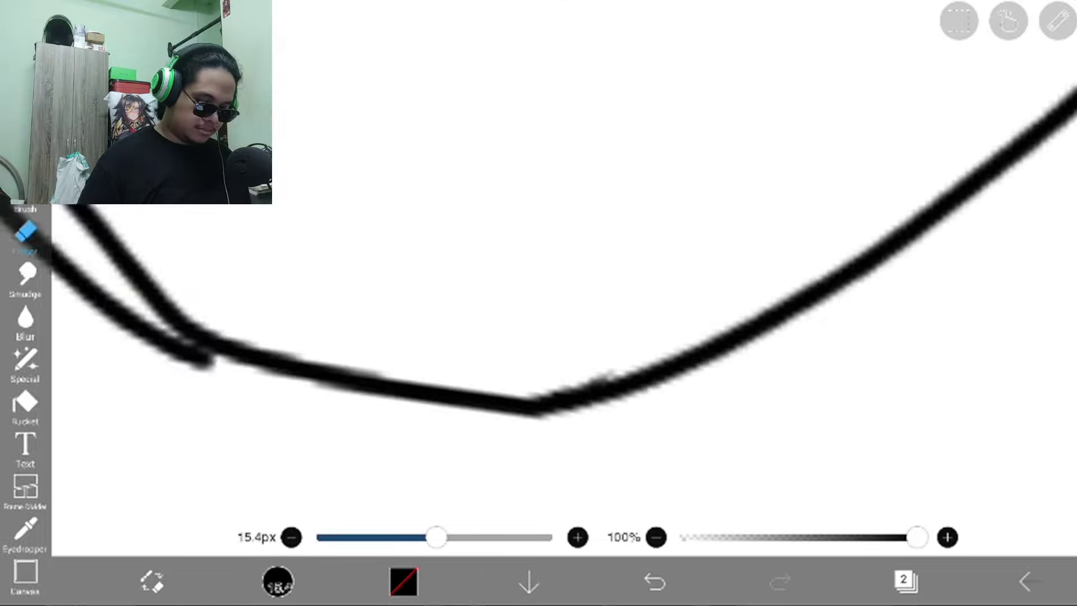
{"action": "scroll", "coordinate": [588, 210], "scroll_direction": "up", "scroll_amount": 5}
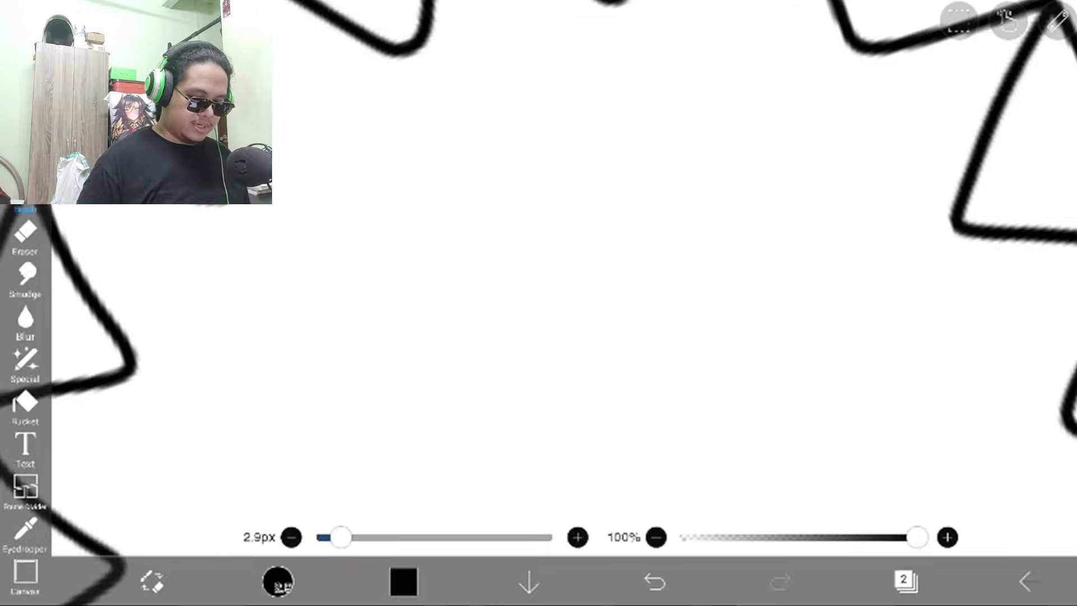
{"action": "scroll", "coordinate": [590, 211], "scroll_direction": "down", "scroll_amount": 3}
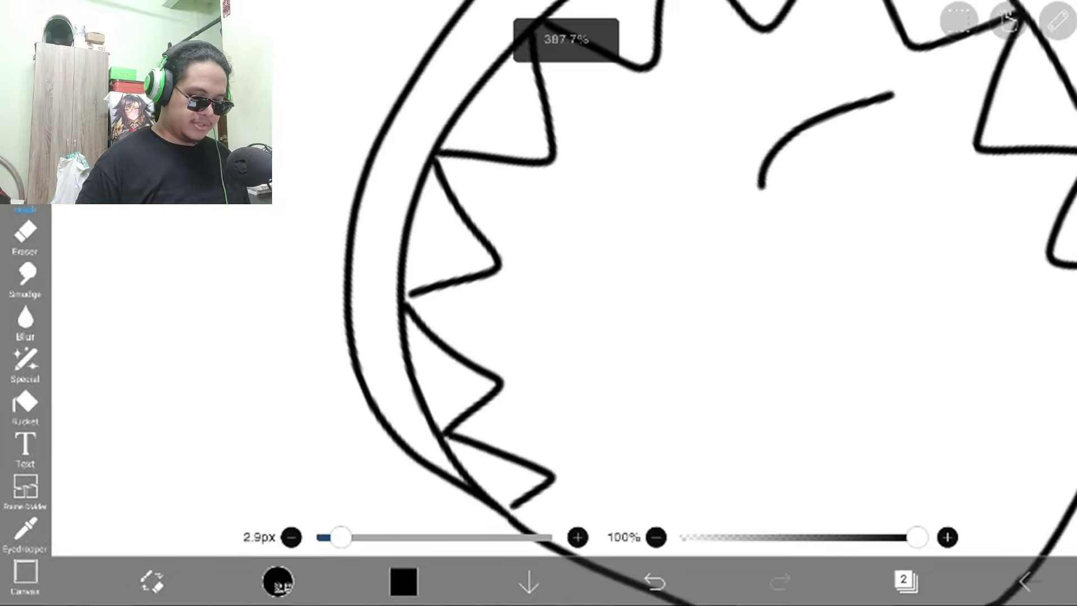
{"action": "scroll", "coordinate": [378, 295], "scroll_direction": "up", "scroll_amount": 4}
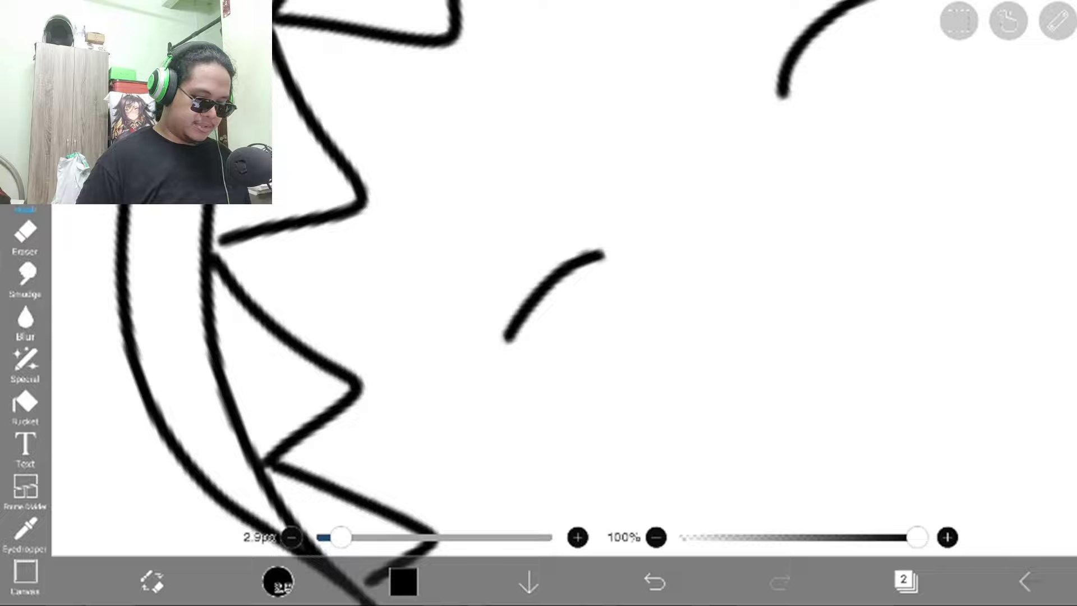
{"action": "scroll", "coordinate": [538, 253], "scroll_direction": "down", "scroll_amount": 4}
{"action": "scroll", "coordinate": [539, 253], "scroll_direction": "up", "scroll_amount": 4}
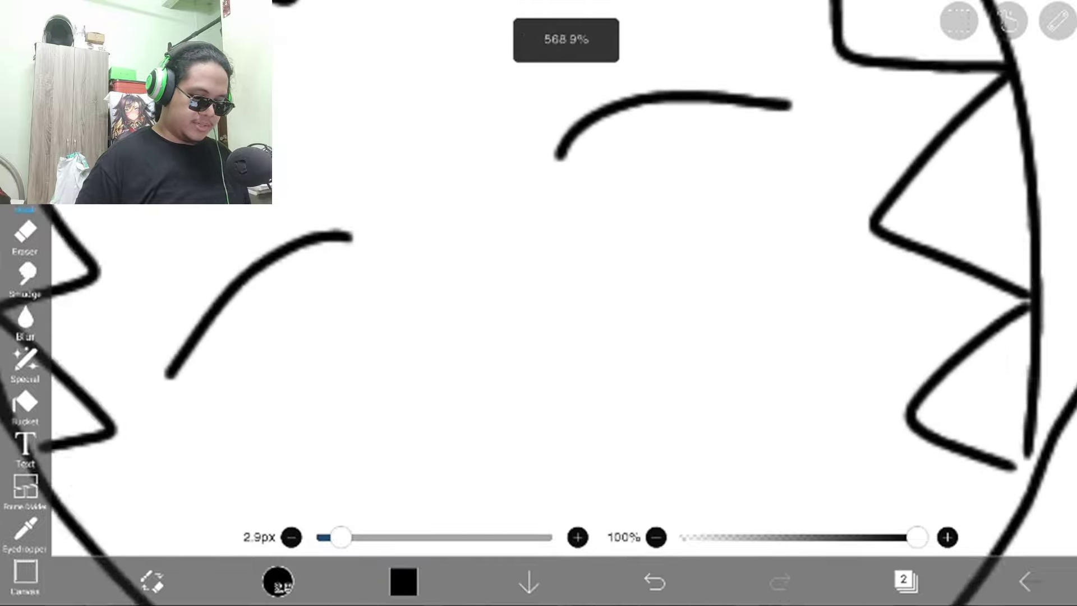
{"action": "scroll", "coordinate": [538, 252], "scroll_direction": "up", "scroll_amount": 2}
{"action": "scroll", "coordinate": [538, 252], "scroll_direction": "up", "scroll_amount": 3}
{"action": "scroll", "coordinate": [539, 253], "scroll_direction": "down", "scroll_amount": 5}
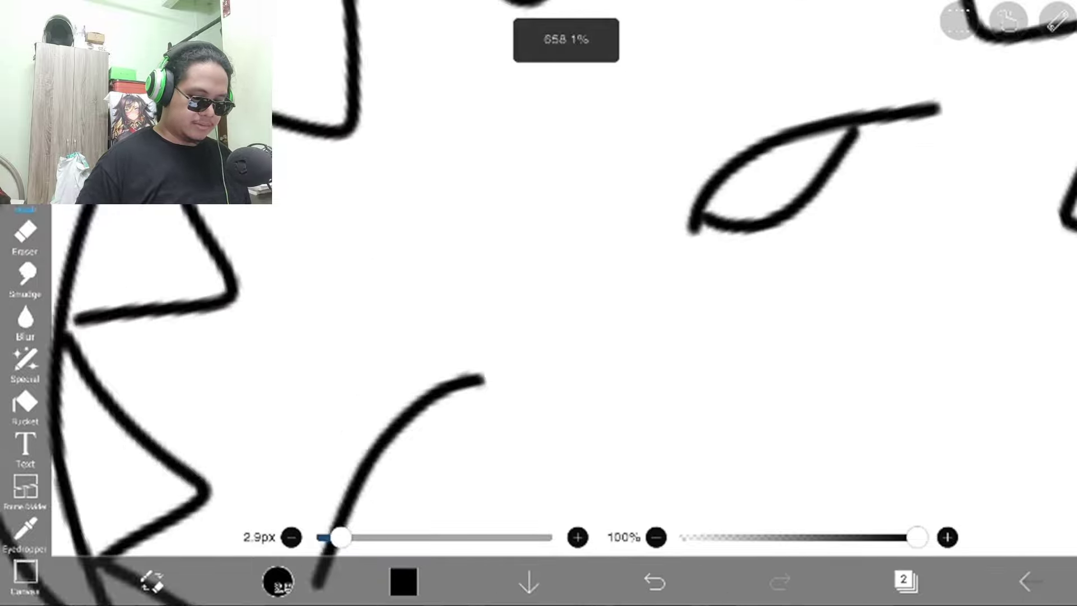
{"action": "scroll", "coordinate": [538, 253], "scroll_direction": "down", "scroll_amount": 2}
{"action": "scroll", "coordinate": [757, 168], "scroll_direction": "up", "scroll_amount": 5}
{"action": "scroll", "coordinate": [757, 210], "scroll_direction": "up", "scroll_amount": 2}
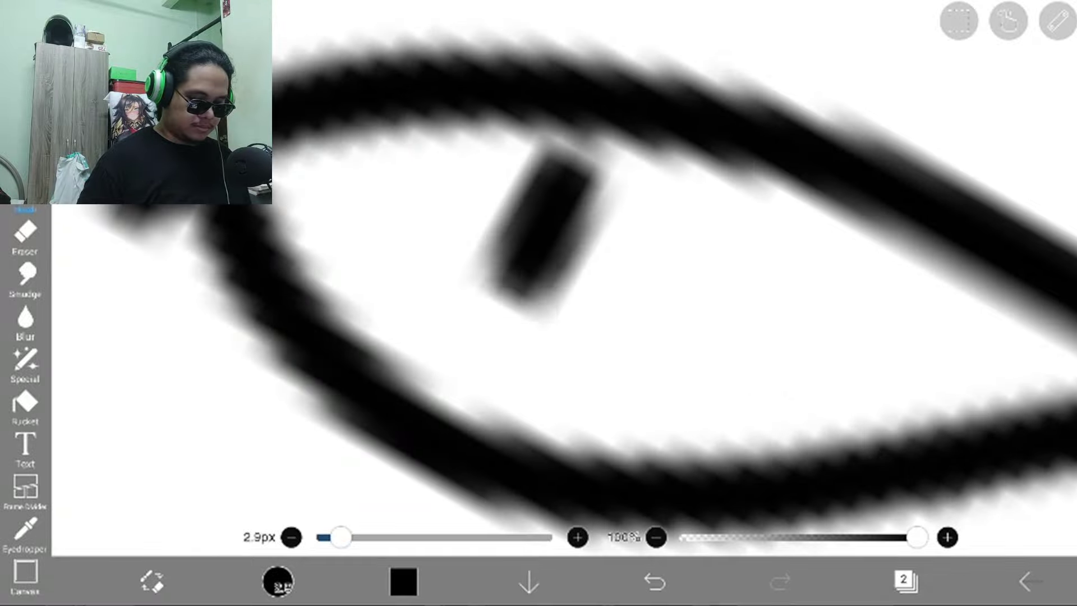
{"action": "scroll", "coordinate": [757, 253], "scroll_direction": "down", "scroll_amount": 2}
{"action": "scroll", "coordinate": [757, 253], "scroll_direction": "up", "scroll_amount": 3}
{"action": "scroll", "coordinate": [757, 253], "scroll_direction": "up", "scroll_amount": 2}
{"action": "scroll", "coordinate": [758, 253], "scroll_direction": "down", "scroll_amount": 5}
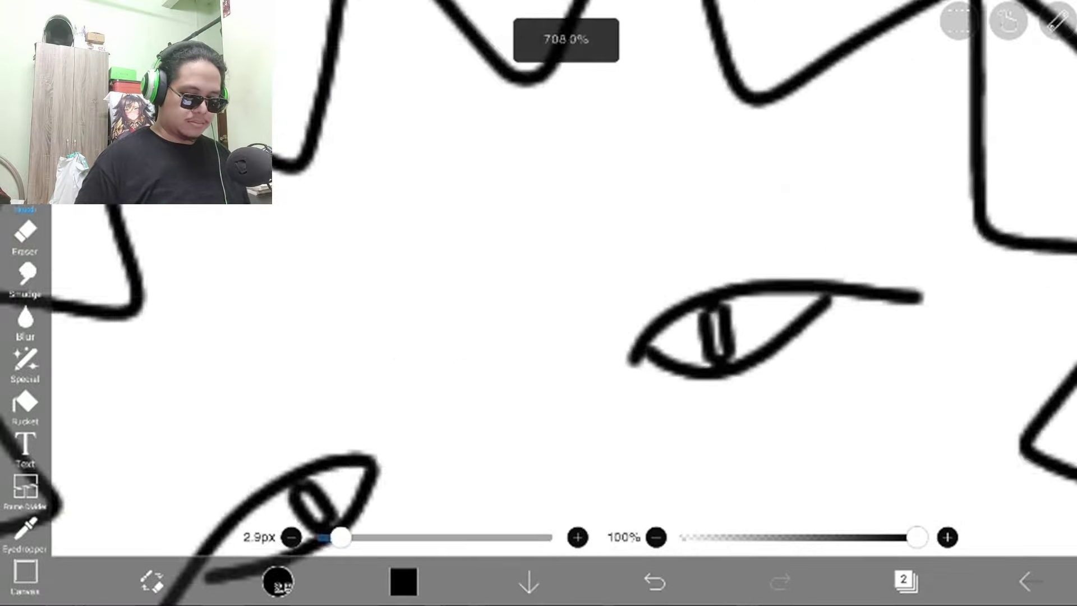
{"action": "scroll", "coordinate": [757, 253], "scroll_direction": "up", "scroll_amount": 2}
{"action": "scroll", "coordinate": [538, 253], "scroll_direction": "down", "scroll_amount": 1}
{"action": "scroll", "coordinate": [538, 252], "scroll_direction": "up", "scroll_amount": 3}
{"action": "scroll", "coordinate": [538, 253], "scroll_direction": "up", "scroll_amount": 2}
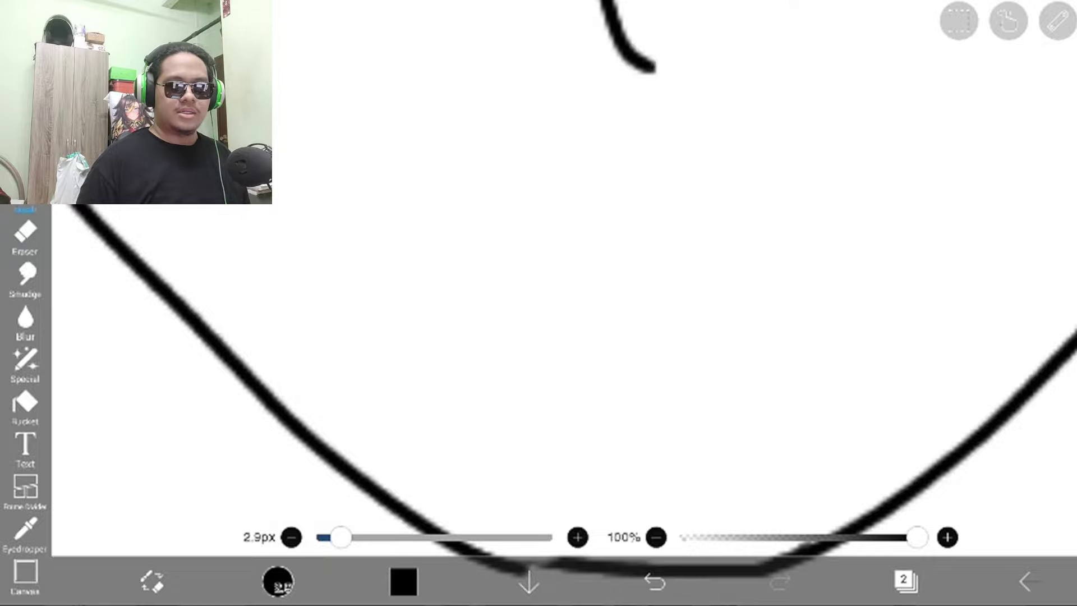
{"action": "scroll", "coordinate": [538, 304], "scroll_direction": "down", "scroll_amount": 2}
{"action": "scroll", "coordinate": [538, 302], "scroll_direction": "down", "scroll_amount": 1}
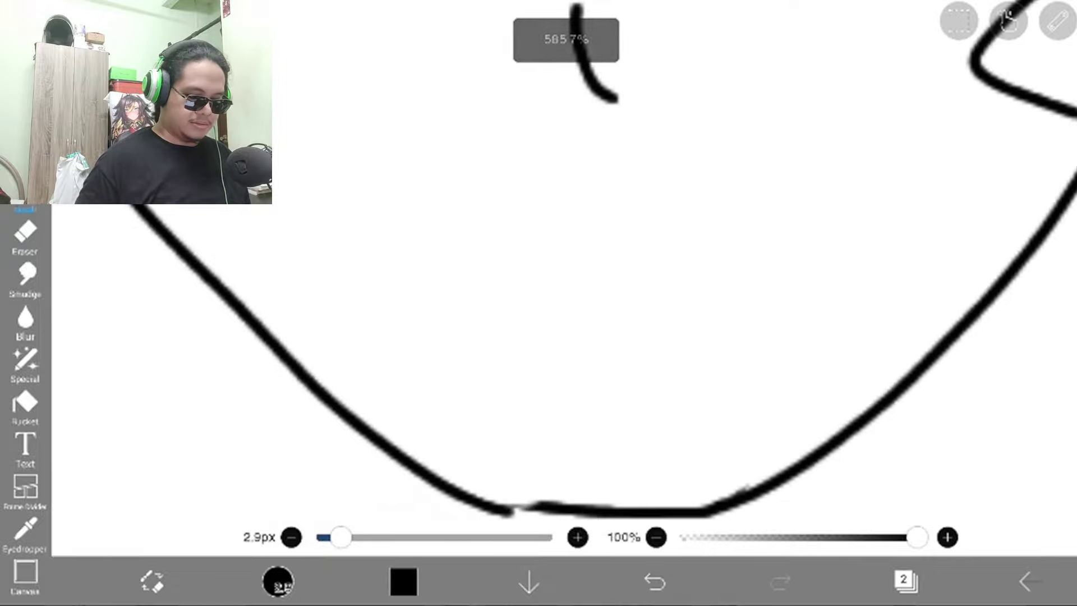
{"action": "scroll", "coordinate": [538, 303], "scroll_direction": "up", "scroll_amount": 4}
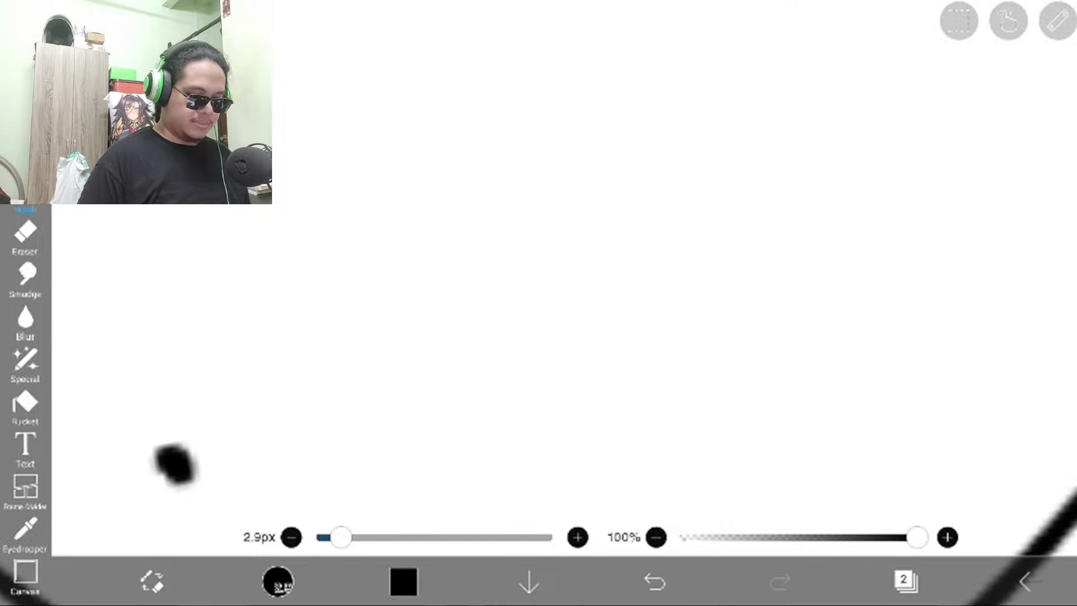
{"action": "left_click_drag", "start_coordinate": [370, 379], "coordinate": [649, 269]}
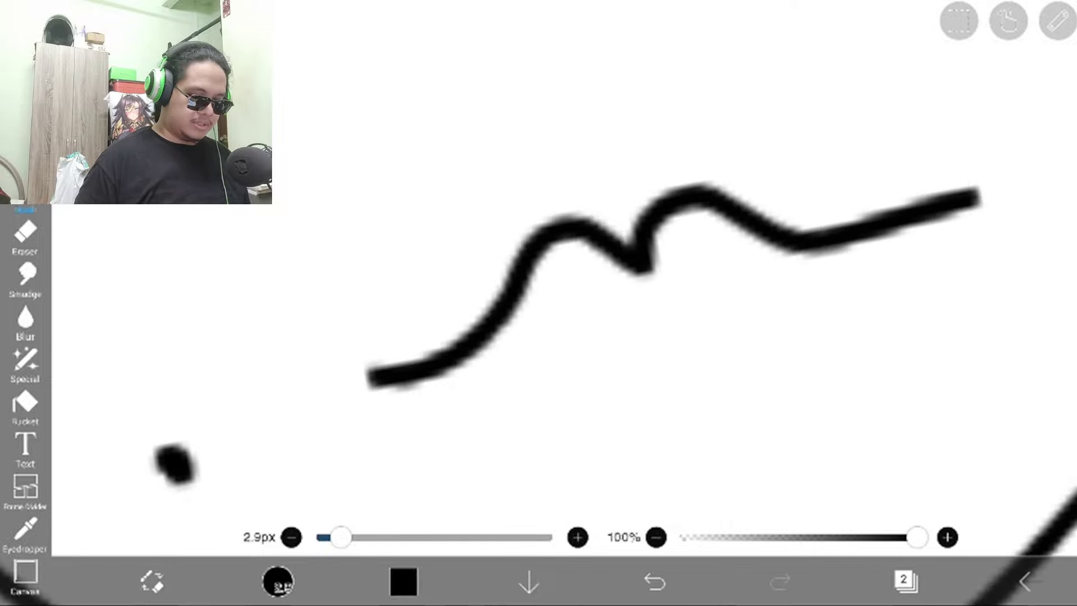
{"action": "scroll", "coordinate": [538, 304], "scroll_direction": "up", "scroll_amount": 2}
{"action": "scroll", "coordinate": [538, 302], "scroll_direction": "up", "scroll_amount": 3}
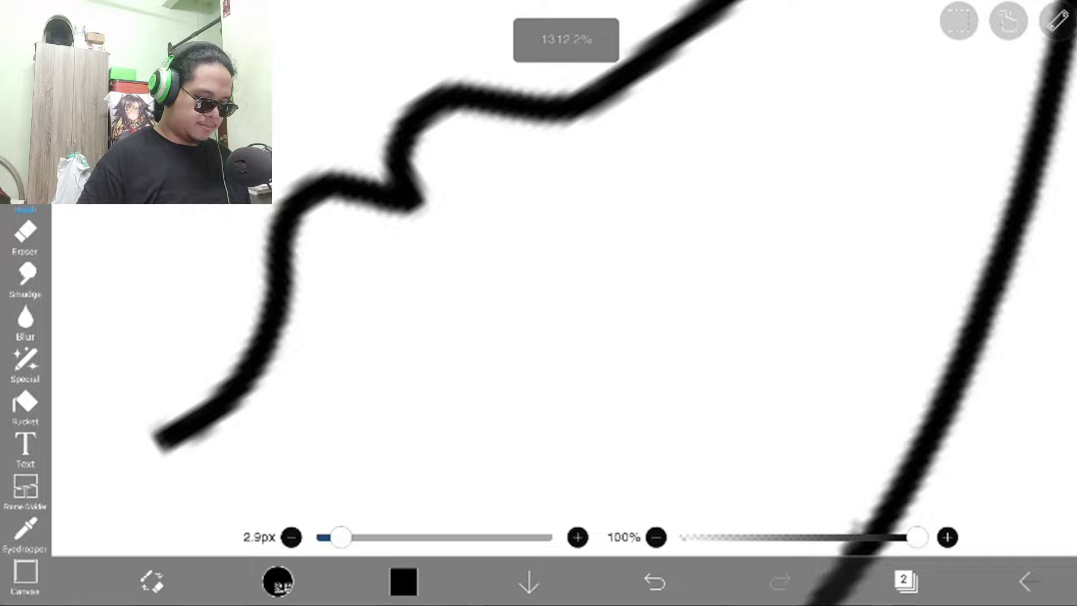
{"action": "left_click_drag", "start_coordinate": [178, 429], "coordinate": [740, 42]}
{"action": "scroll", "coordinate": [539, 302], "scroll_direction": "down", "scroll_amount": 1}
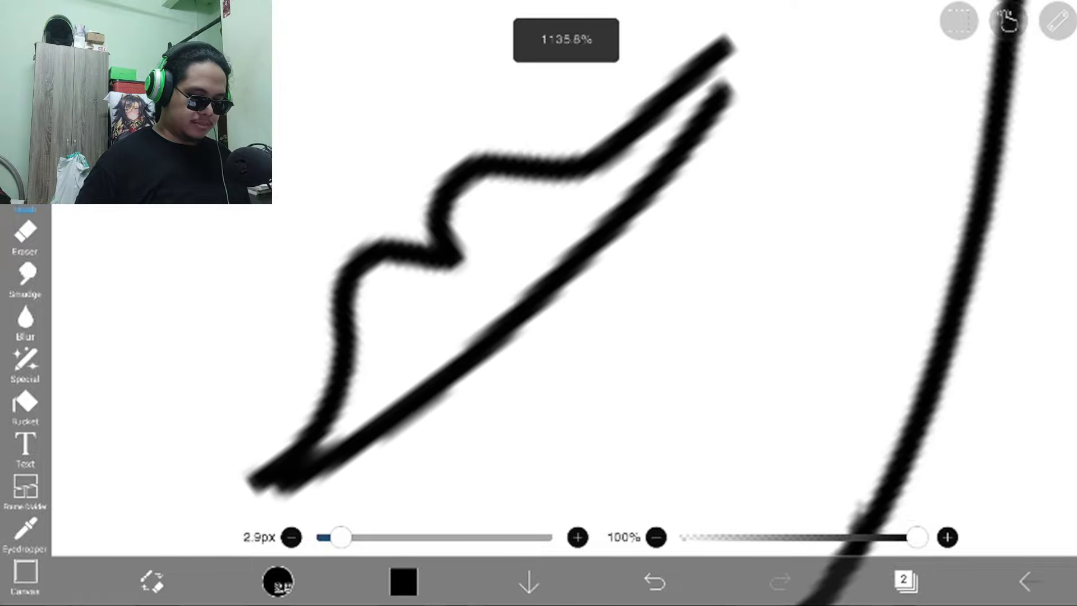
{"action": "scroll", "coordinate": [538, 303], "scroll_direction": "up", "scroll_amount": 2}
{"action": "scroll", "coordinate": [538, 303], "scroll_direction": "down", "scroll_amount": 1}
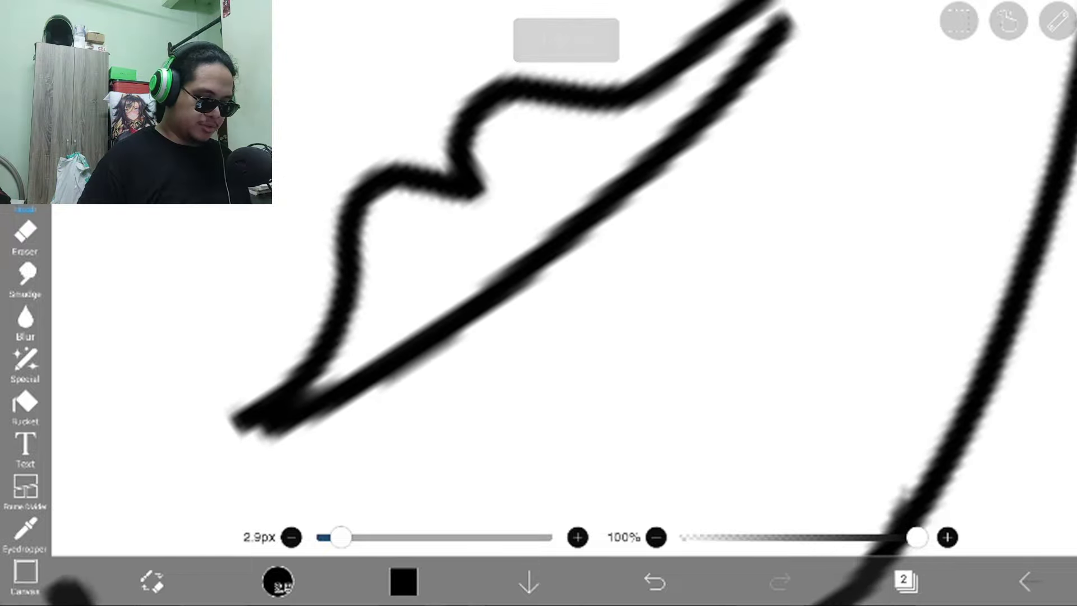
{"action": "left_click_drag", "start_coordinate": [252, 420], "coordinate": [786, 9]}
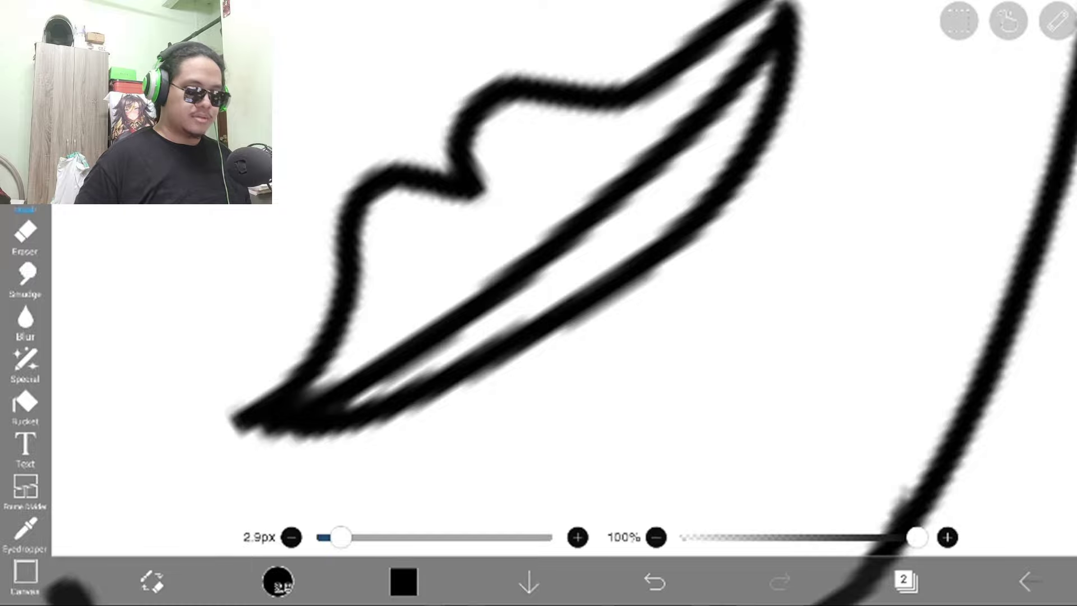
{"action": "scroll", "coordinate": [538, 303], "scroll_direction": "down", "scroll_amount": 3}
{"action": "scroll", "coordinate": [539, 303], "scroll_direction": "down", "scroll_amount": 3}
{"action": "scroll", "coordinate": [539, 303], "scroll_direction": "down", "scroll_amount": 2}
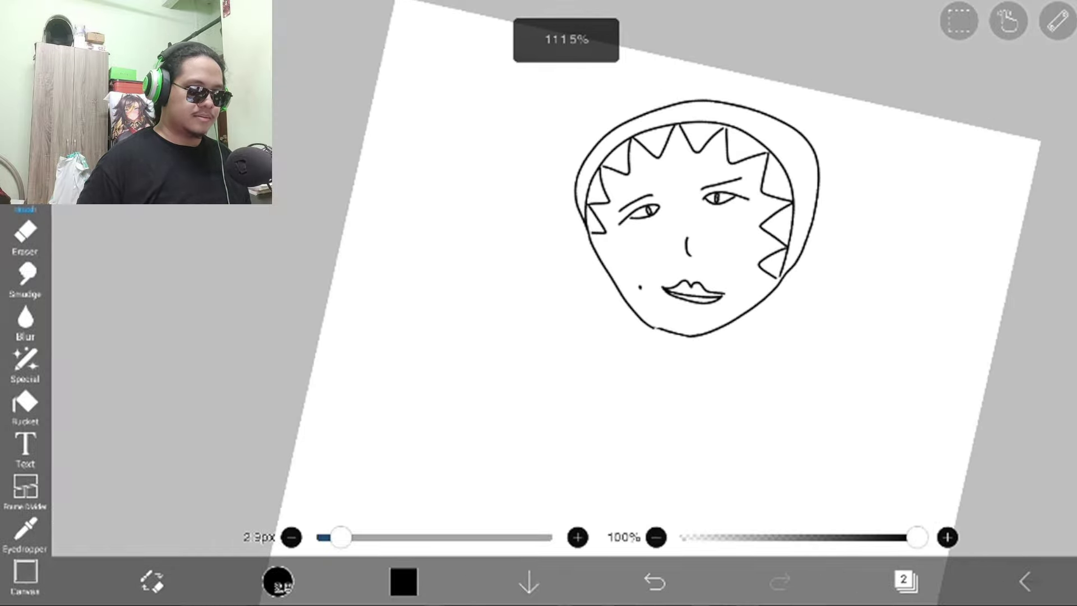
{"action": "scroll", "coordinate": [539, 302], "scroll_direction": "down", "scroll_amount": 2}
{"action": "scroll", "coordinate": [538, 302], "scroll_direction": "up", "scroll_amount": 2}
{"action": "scroll", "coordinate": [538, 302], "scroll_direction": "up", "scroll_amount": 2}
{"action": "scroll", "coordinate": [538, 303], "scroll_direction": "up", "scroll_amount": 1}
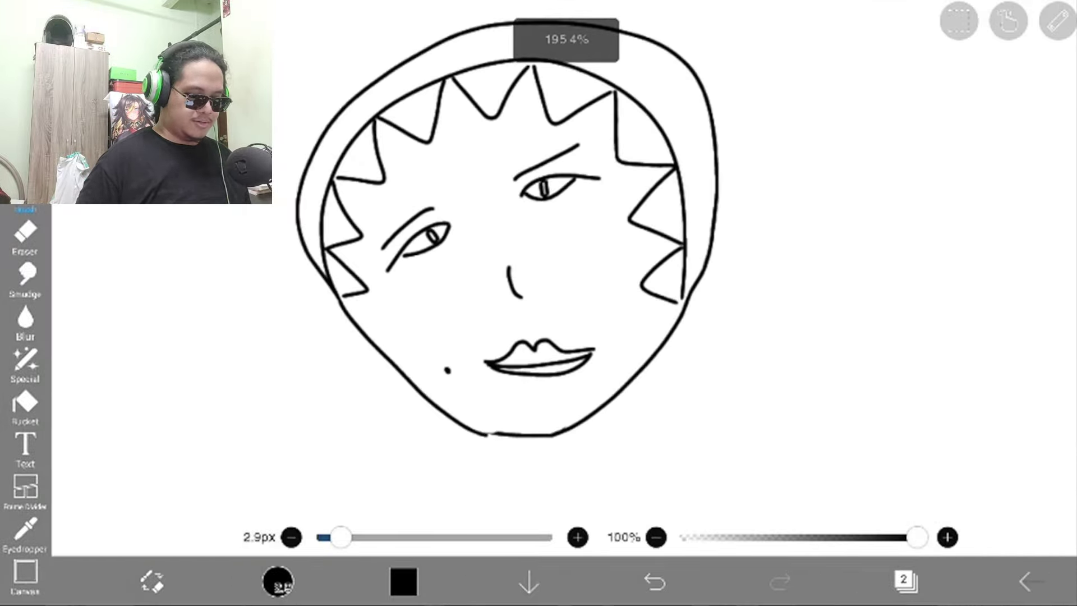
{"action": "scroll", "coordinate": [538, 304], "scroll_direction": "down", "scroll_amount": 1}
{"action": "scroll", "coordinate": [538, 303], "scroll_direction": "up", "scroll_amount": 1}
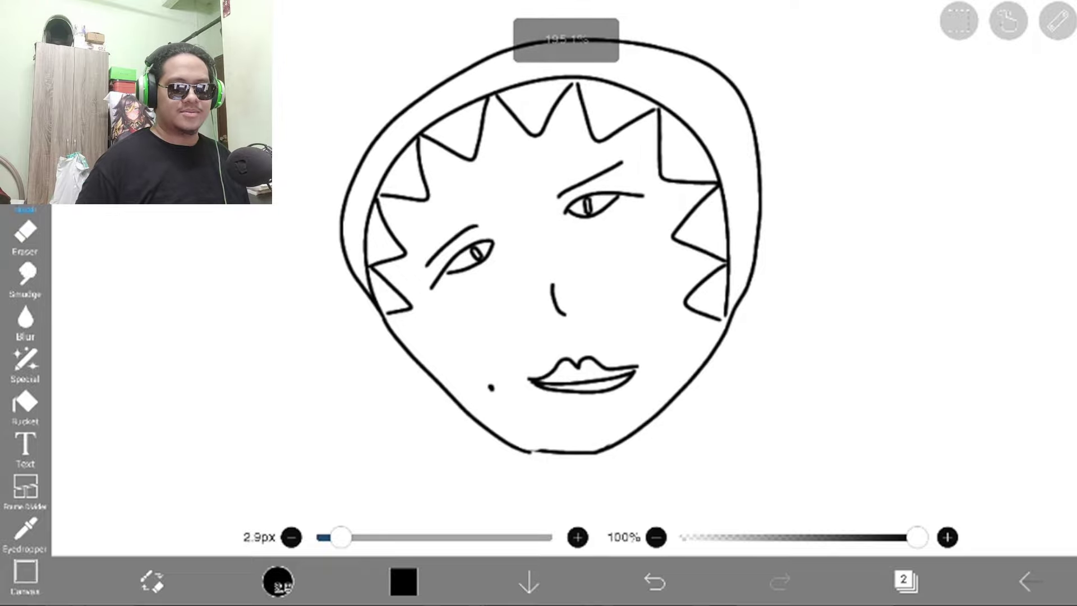
{"action": "scroll", "coordinate": [538, 303], "scroll_direction": "up", "scroll_amount": 1}
{"action": "scroll", "coordinate": [539, 303], "scroll_direction": "down", "scroll_amount": 2}
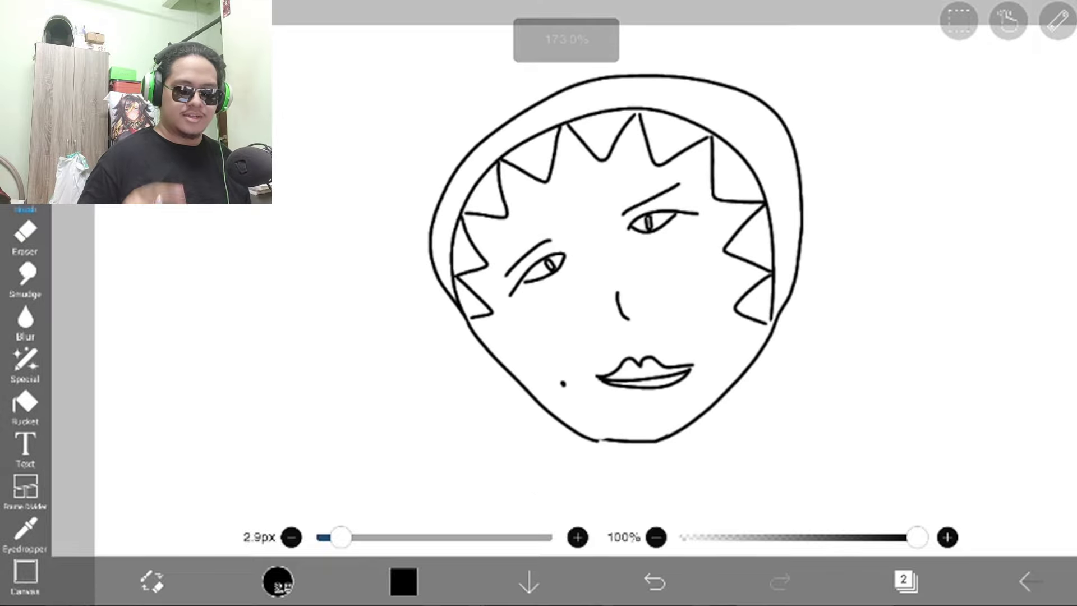
{"action": "scroll", "coordinate": [539, 303], "scroll_direction": "up", "scroll_amount": 1}
Add a new empty layer for the arm and hand.
{"action": "left_click", "coordinate": [905, 580]}
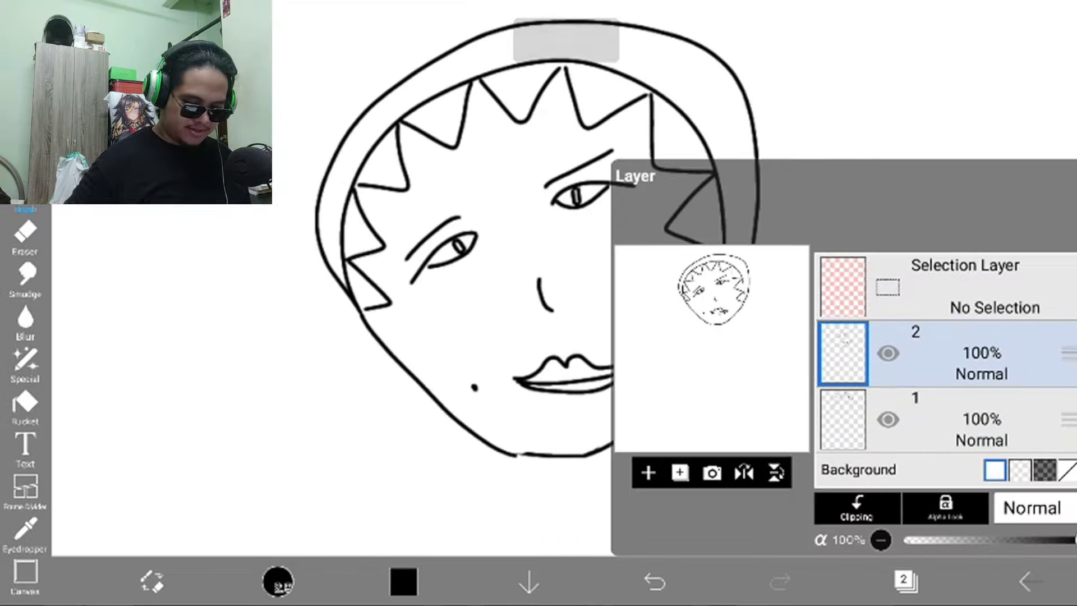
{"action": "left_click", "coordinate": [648, 473]}
{"action": "left_click", "coordinate": [336, 337]}
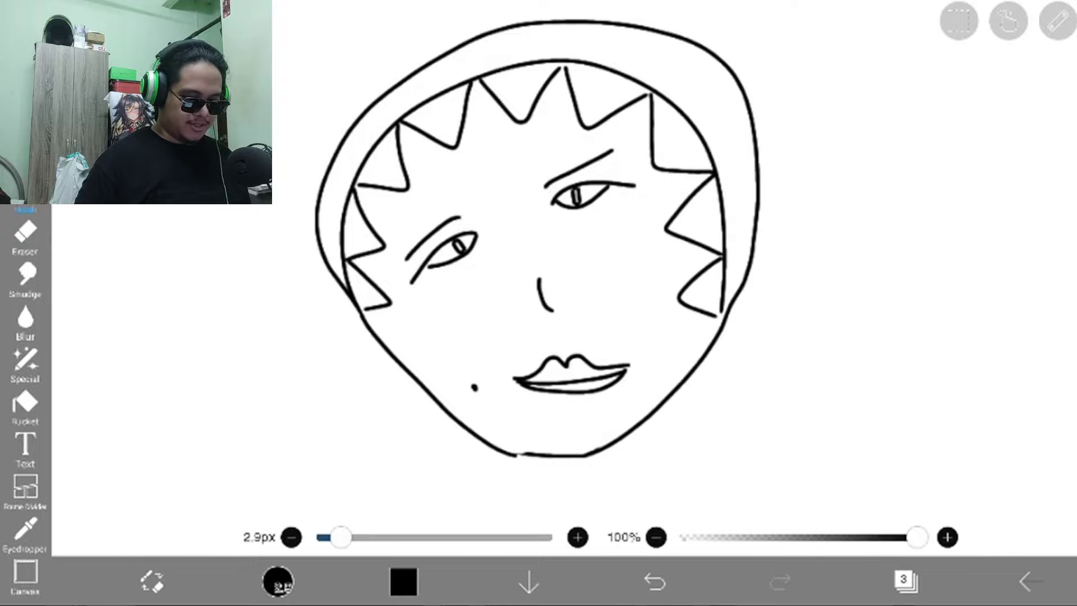
{"action": "scroll", "coordinate": [538, 252], "scroll_direction": "up", "scroll_amount": 2}
{"action": "scroll", "coordinate": [539, 85], "scroll_direction": "down", "scroll_amount": 1}
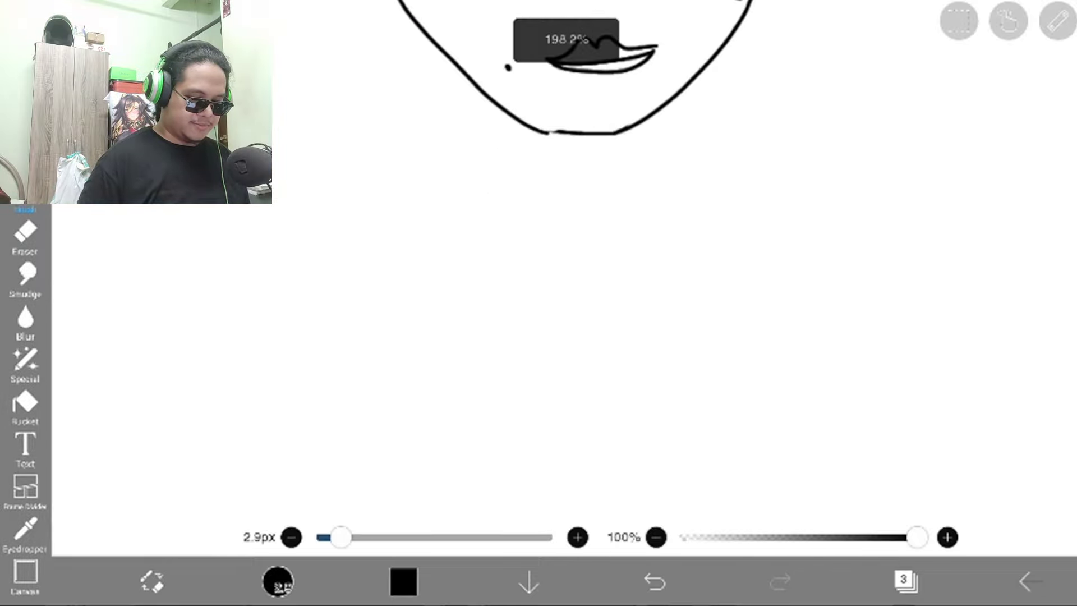
{"action": "scroll", "coordinate": [539, 84], "scroll_direction": "up", "scroll_amount": 2}
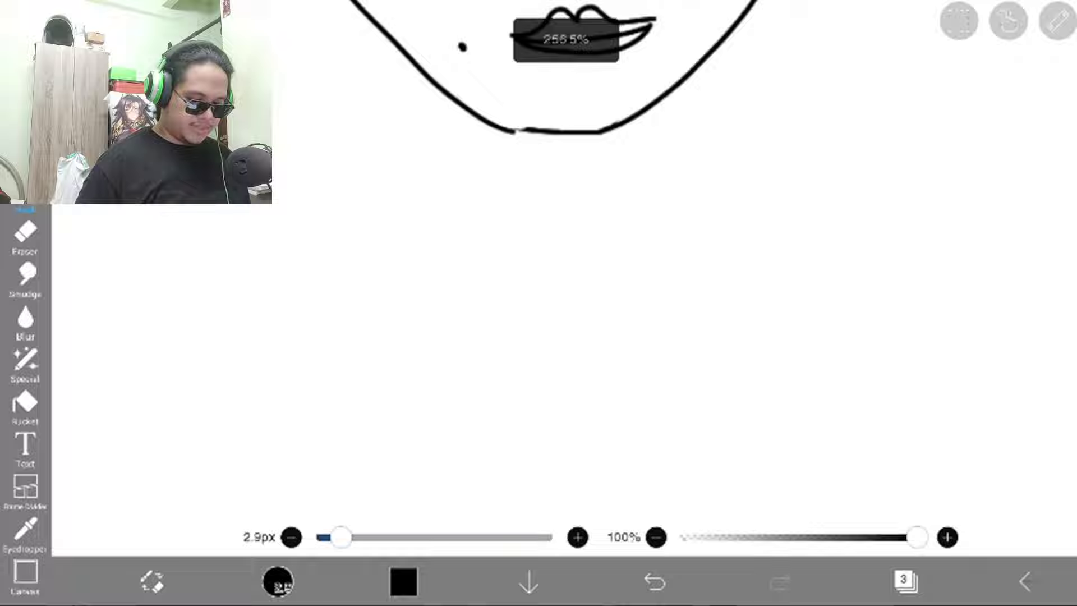
{"action": "scroll", "coordinate": [538, 85], "scroll_direction": "up", "scroll_amount": 1}
{"action": "scroll", "coordinate": [539, 85], "scroll_direction": "down", "scroll_amount": 3}
{"action": "scroll", "coordinate": [539, 84], "scroll_direction": "up", "scroll_amount": 3}
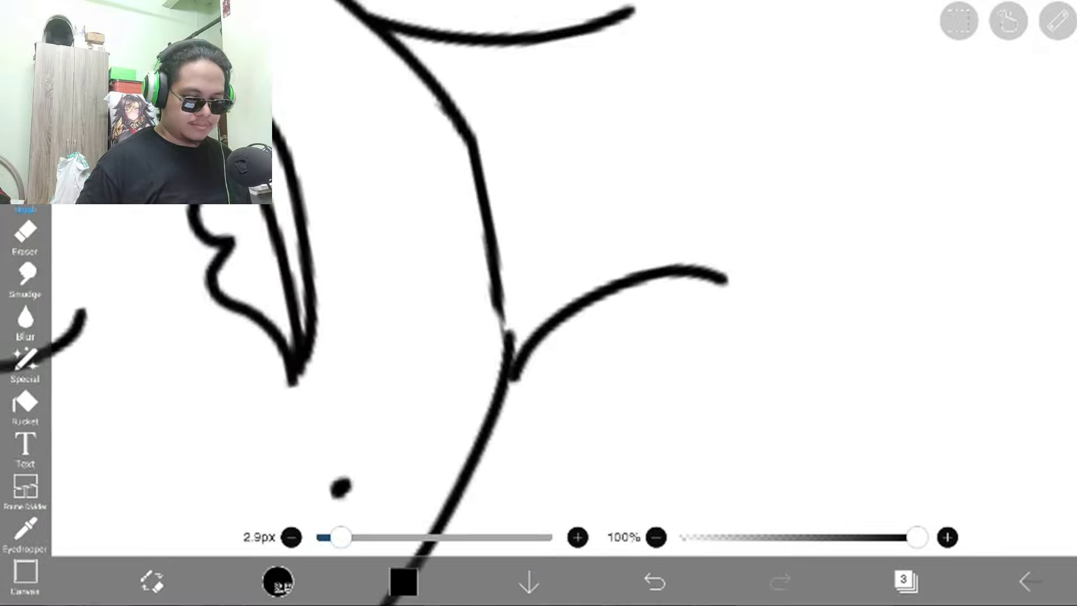
{"action": "scroll", "coordinate": [539, 84], "scroll_direction": "down", "scroll_amount": 4}
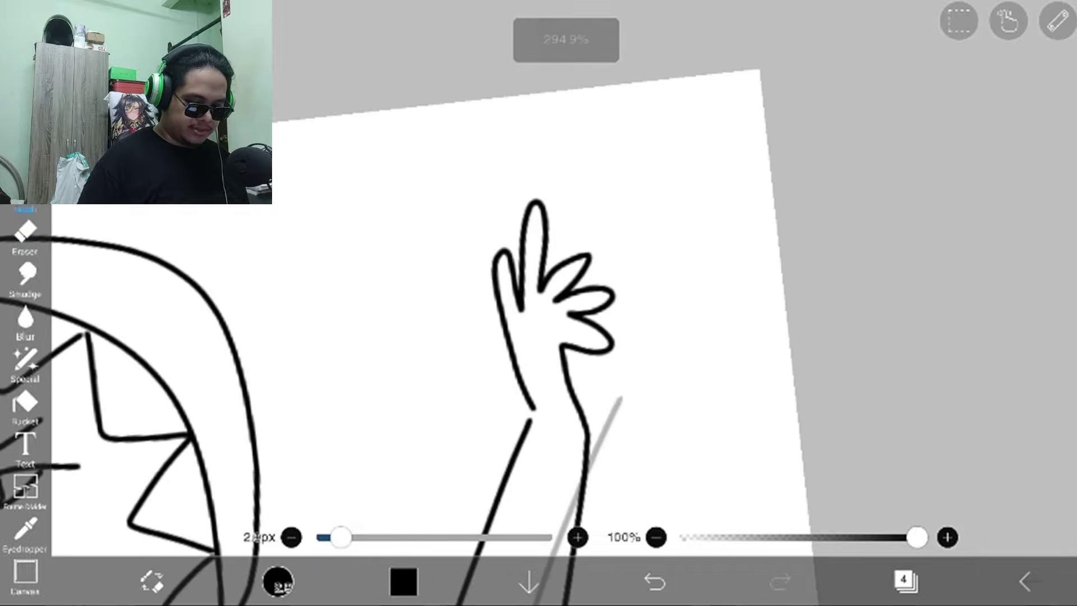
Draw the teardrop beside the hand, finger strokes, and a short stroke inside the teardrop.
{"action": "left_click_drag", "start_coordinate": [665, 130], "coordinate": [613, 249]}
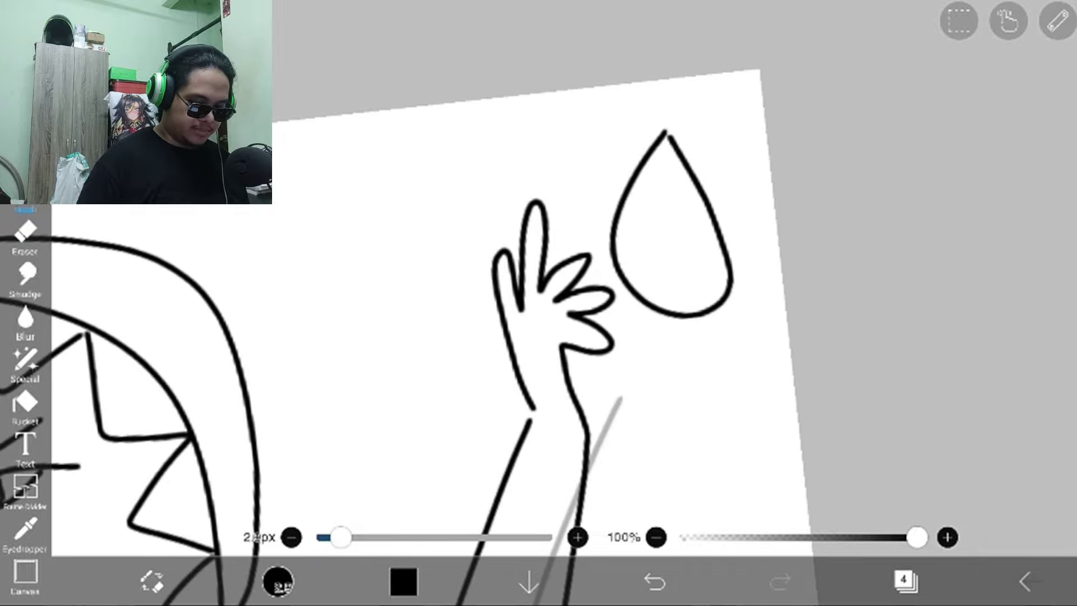
{"action": "mouse_move", "coordinate": [555, 214]}
{"action": "left_mouse_down"}
{"action": "mouse_move", "coordinate": [563, 285]}
{"action": "mouse_move", "coordinate": [585, 269]}
{"action": "left_mouse_up"}
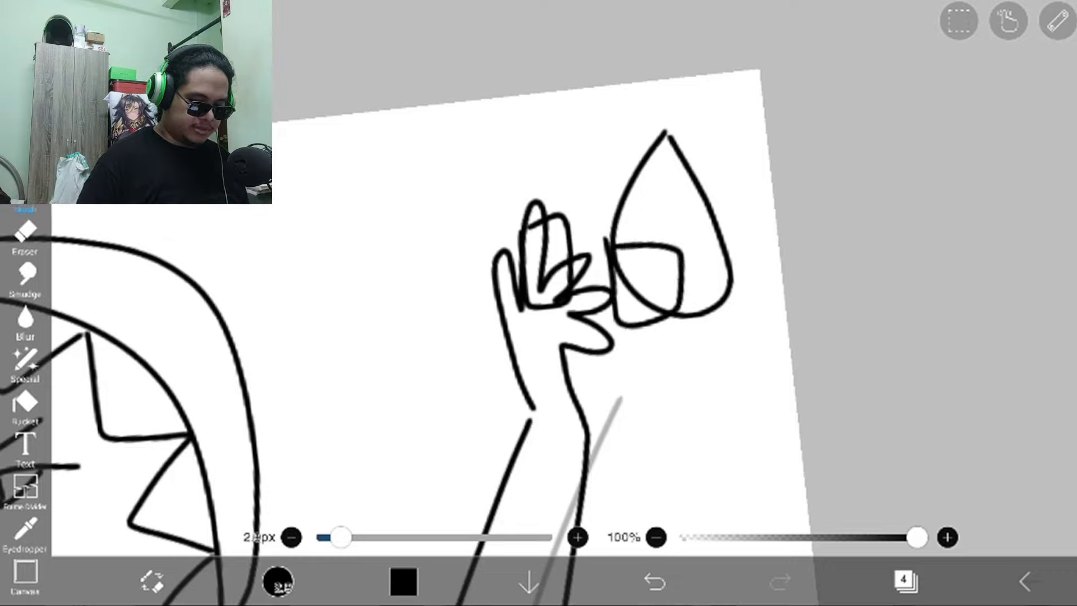
{"action": "left_click_drag", "start_coordinate": [710, 244], "coordinate": [719, 295]}
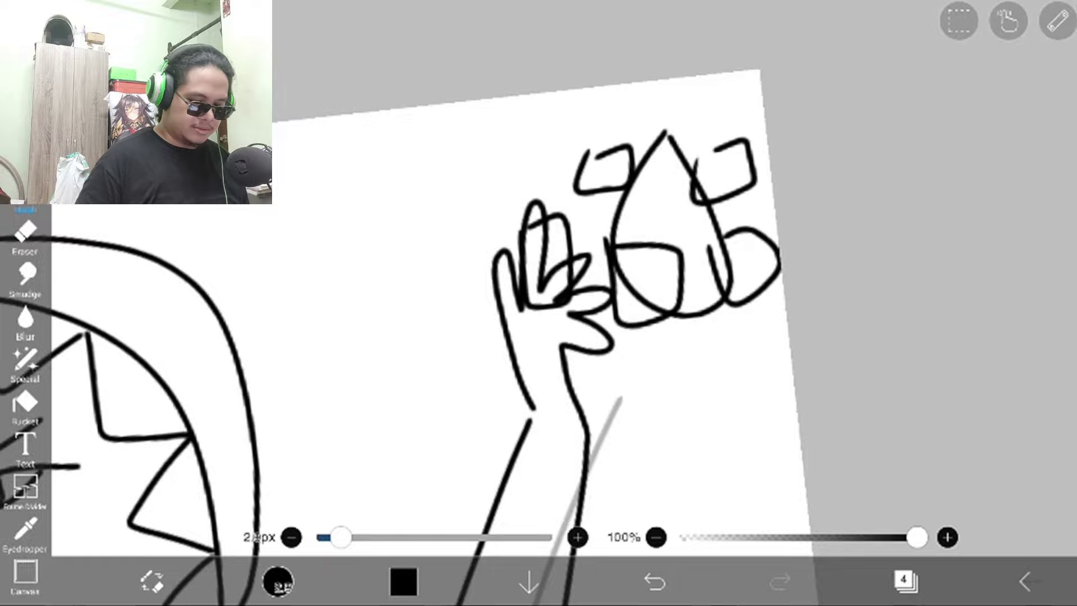
{"action": "scroll", "coordinate": [539, 303], "scroll_direction": "down", "scroll_amount": 5}
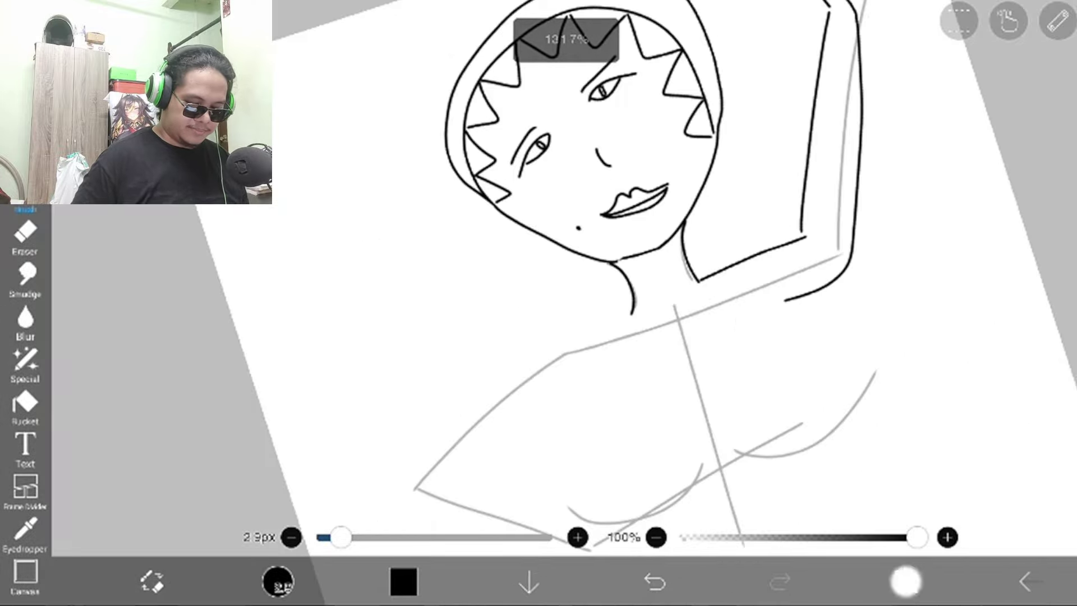
Draw the bent arm line across the chest, undoing the stray strokes.
{"action": "left_click", "coordinate": [905, 580]}
{"action": "left_click", "coordinate": [505, 252]}
{"action": "scroll", "coordinate": [589, 253], "scroll_direction": "down", "scroll_amount": 5}
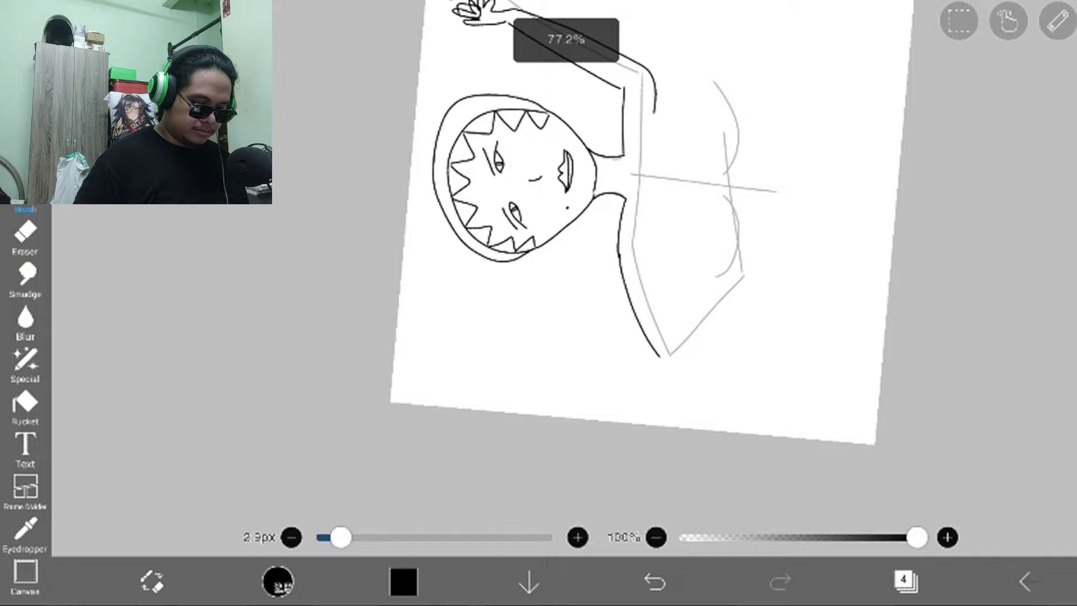
{"action": "scroll", "coordinate": [673, 211], "scroll_direction": "up", "scroll_amount": 8}
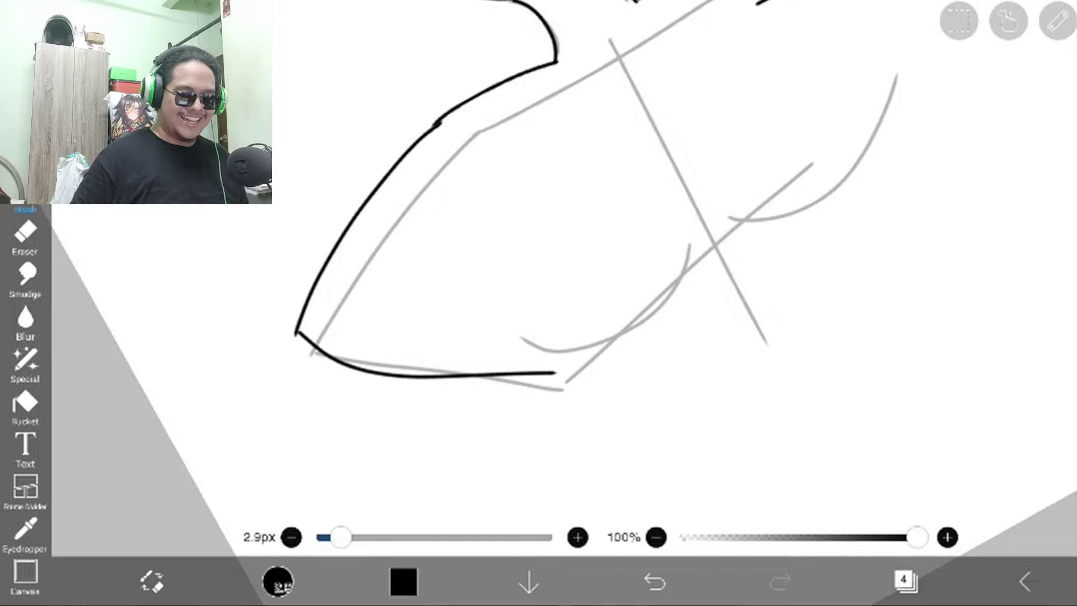
{"action": "key", "text": "ctrl+z"}
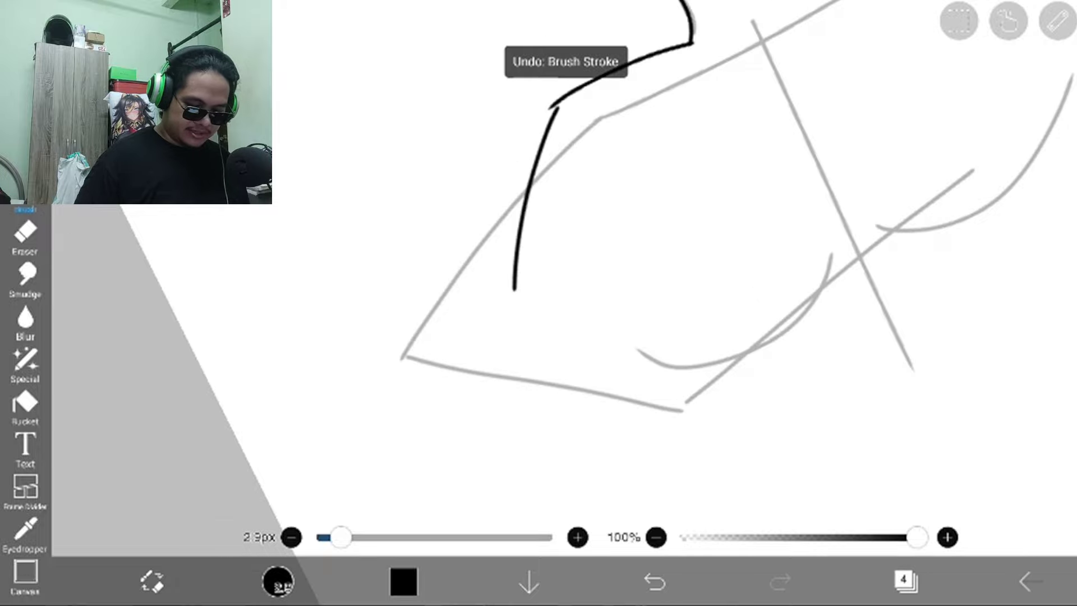
{"action": "scroll", "coordinate": [589, 253], "scroll_direction": "down", "scroll_amount": 3}
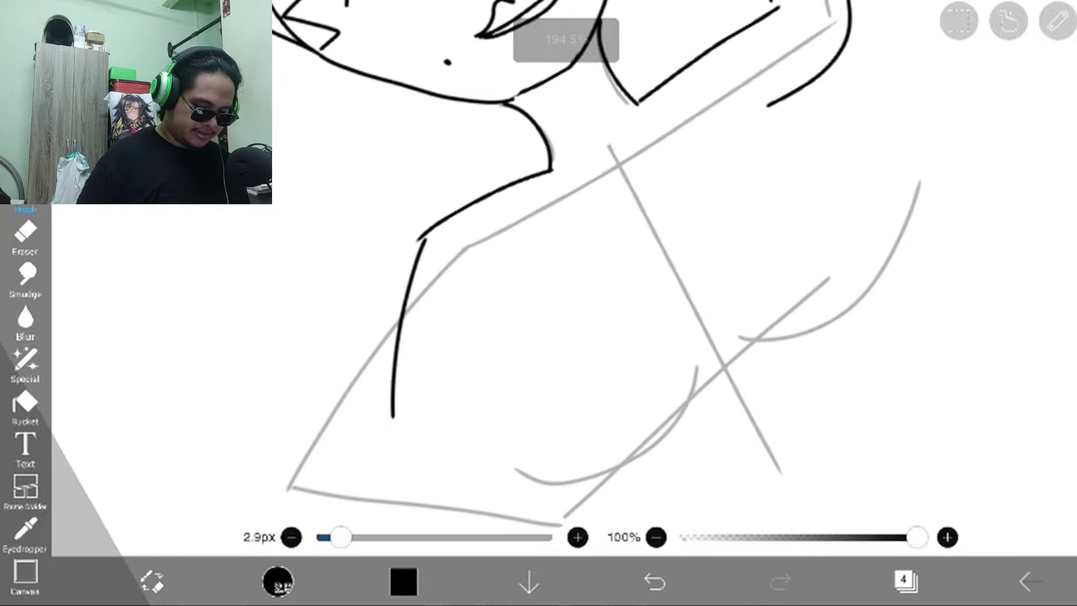
{"action": "left_click_drag", "start_coordinate": [395, 415], "coordinate": [705, 353]}
{"action": "scroll", "coordinate": [539, 252], "scroll_direction": "up", "scroll_amount": 5}
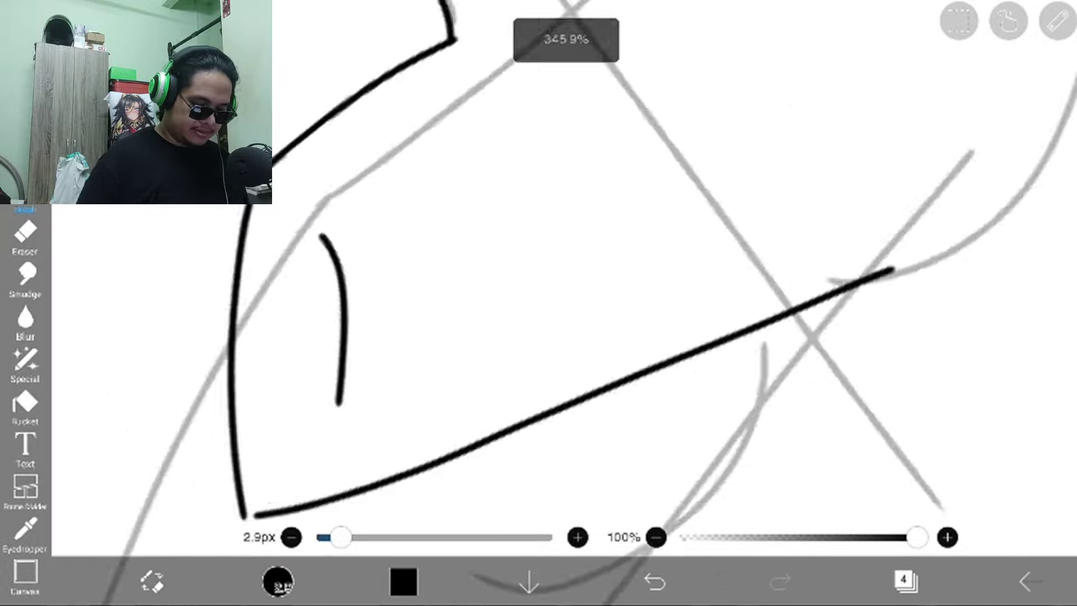
{"action": "key", "text": "ctrl+z"}
{"action": "scroll", "coordinate": [539, 253], "scroll_direction": "down", "scroll_amount": 3}
{"action": "scroll", "coordinate": [539, 253], "scroll_direction": "up", "scroll_amount": 4}
{"action": "key", "text": "ctrl+z"}
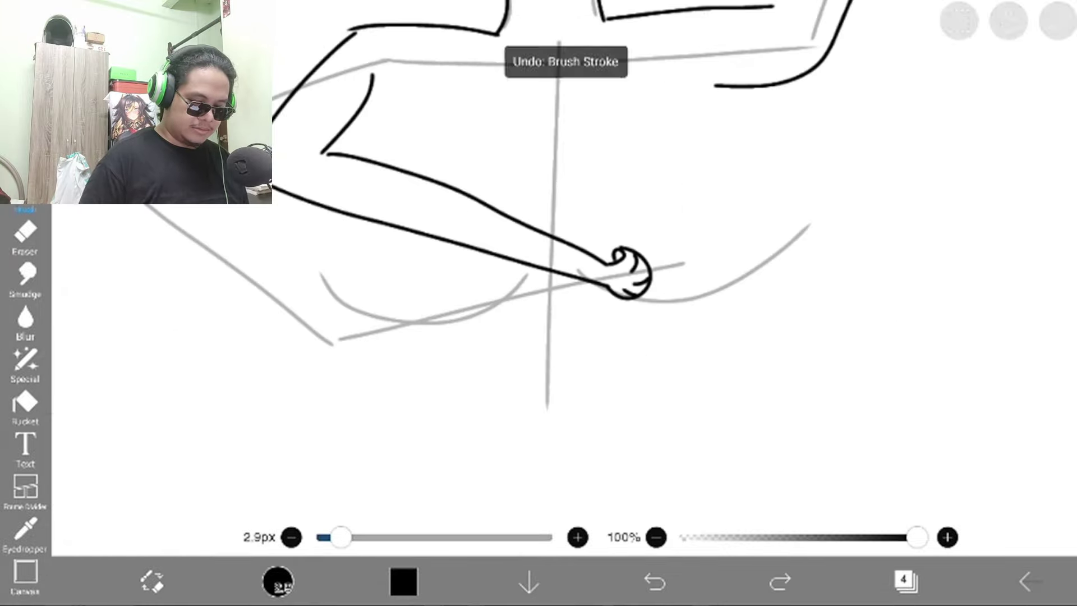
{"action": "scroll", "coordinate": [538, 252], "scroll_direction": "down", "scroll_amount": 4}
Add a new empty layer 5 from the layers list.
{"action": "left_click", "coordinate": [904, 580]}
{"action": "left_click", "coordinate": [648, 473]}
{"action": "key", "text": "Escape"}
{"action": "scroll", "coordinate": [538, 252], "scroll_direction": "up", "scroll_amount": 4}
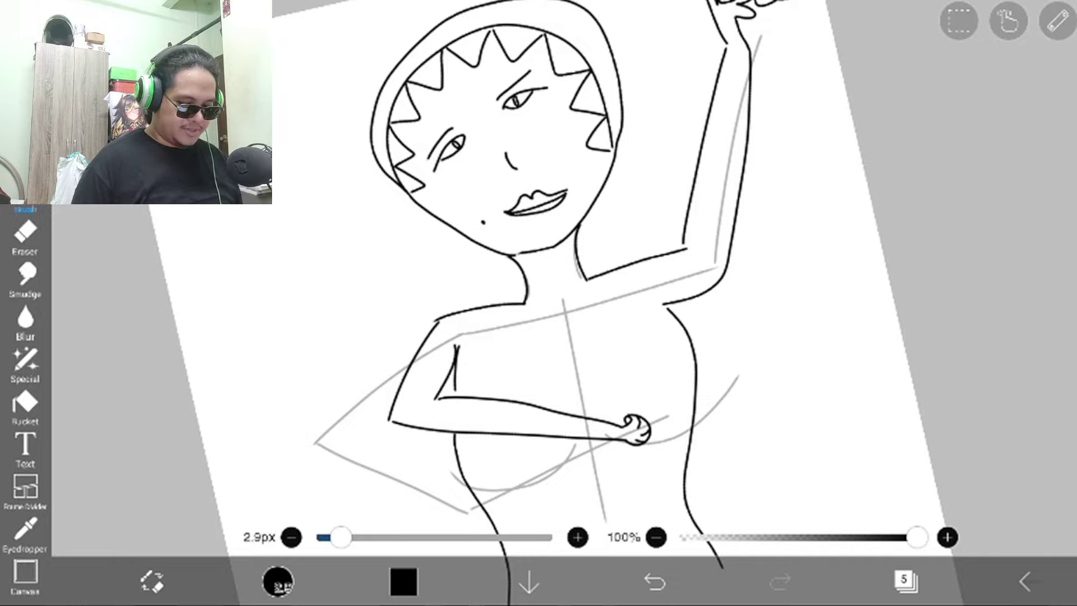
{"action": "scroll", "coordinate": [589, 379], "scroll_direction": "up", "scroll_amount": 8}
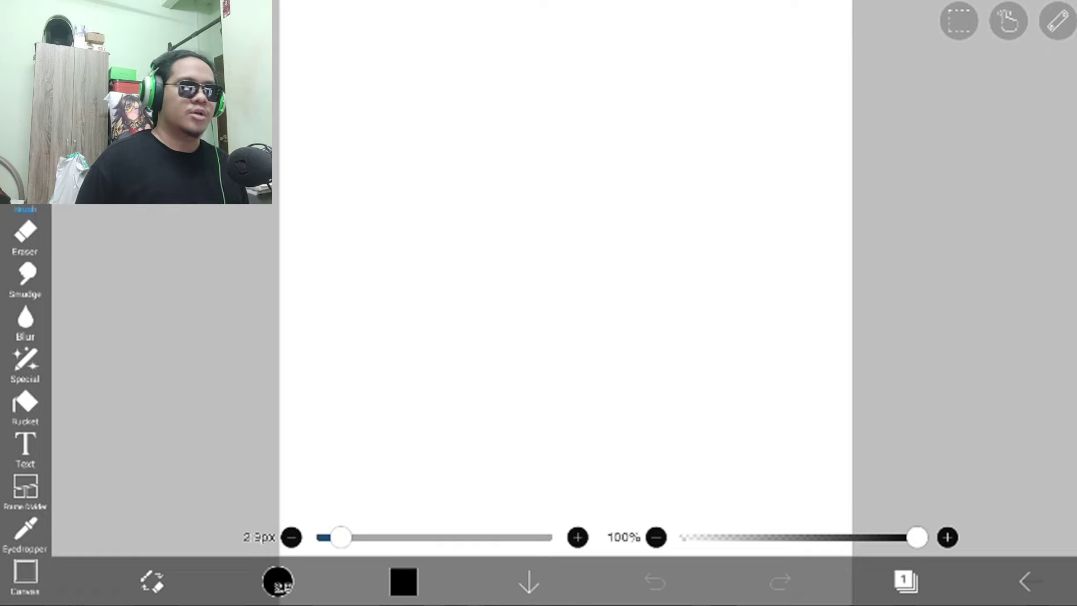
{"action": "scroll", "coordinate": [565, 303], "scroll_direction": "up", "scroll_amount": 3}
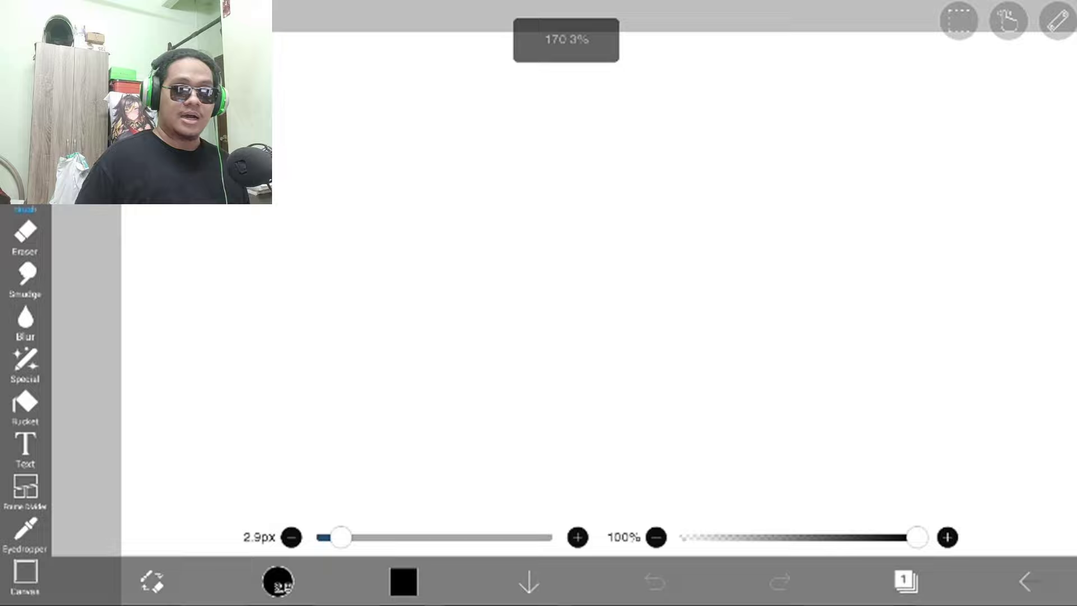
{"action": "scroll", "coordinate": [566, 303], "scroll_direction": "up", "scroll_amount": 2}
{"action": "scroll", "coordinate": [565, 303], "scroll_direction": "down", "scroll_amount": 2}
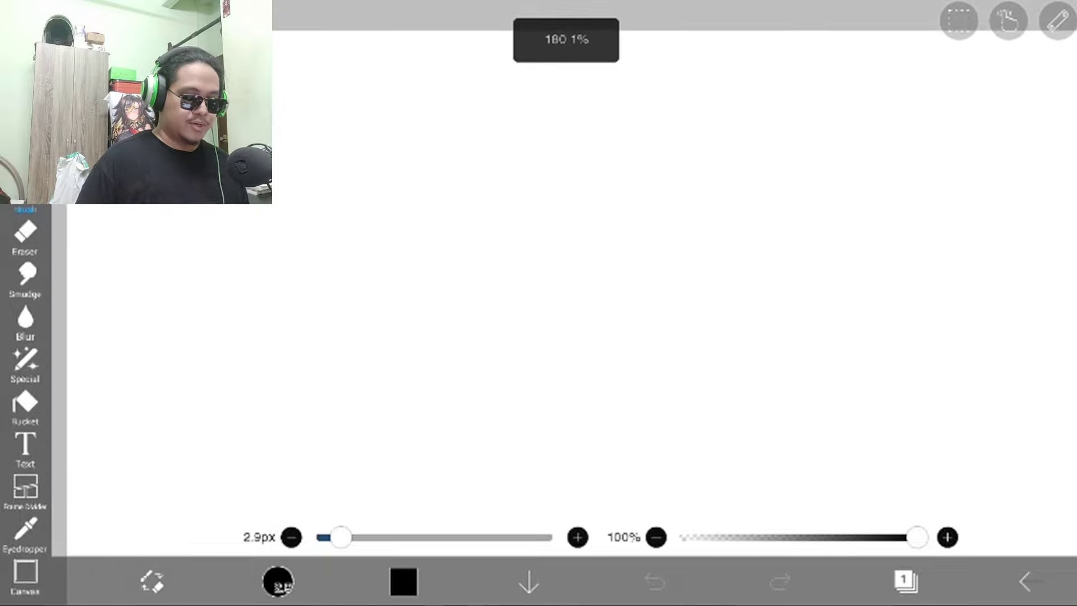
{"action": "scroll", "coordinate": [565, 303], "scroll_direction": "up", "scroll_amount": 1}
{"action": "scroll", "coordinate": [566, 303], "scroll_direction": "up", "scroll_amount": 1}
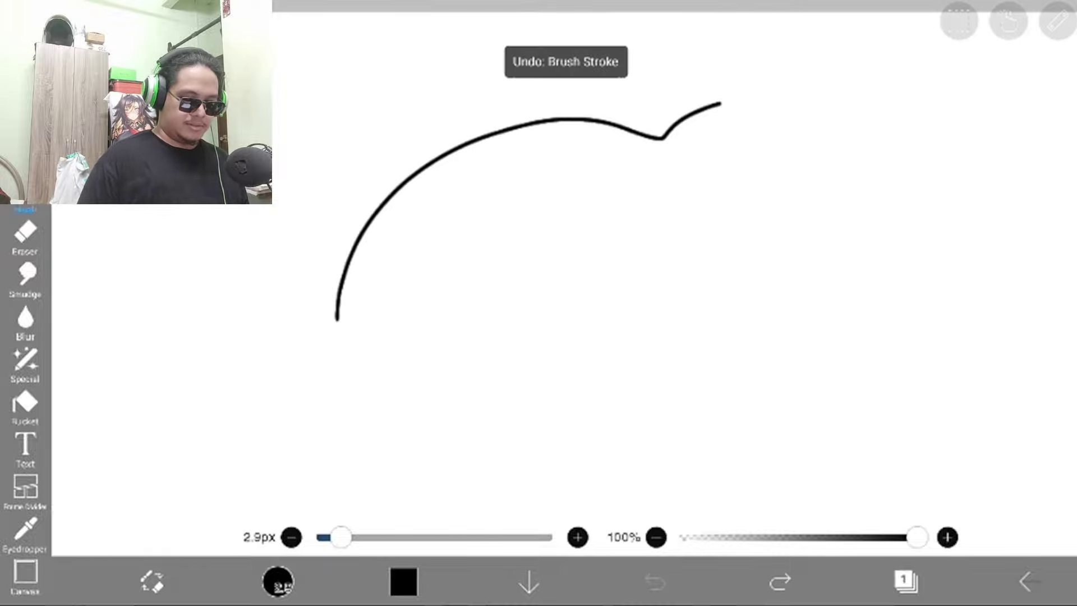
Sketch the head's top arc and long hair strands beside the face, undoing bad strokes.
{"action": "key", "text": "ctrl+z"}
{"action": "left_click_drag", "start_coordinate": [345, 127], "coordinate": [875, 135]}
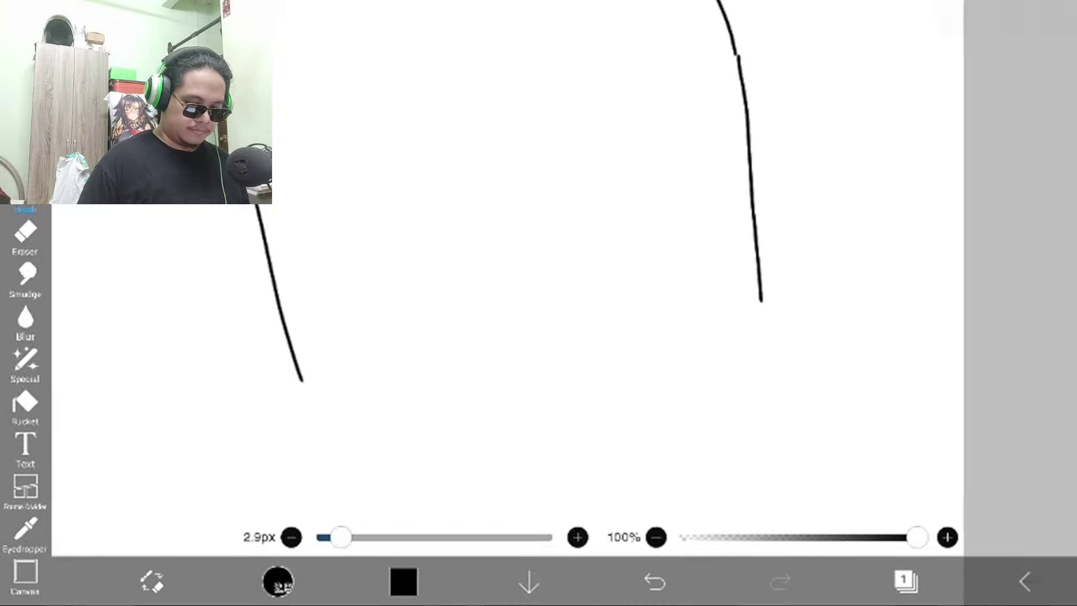
{"action": "key", "text": "ctrl+z"}
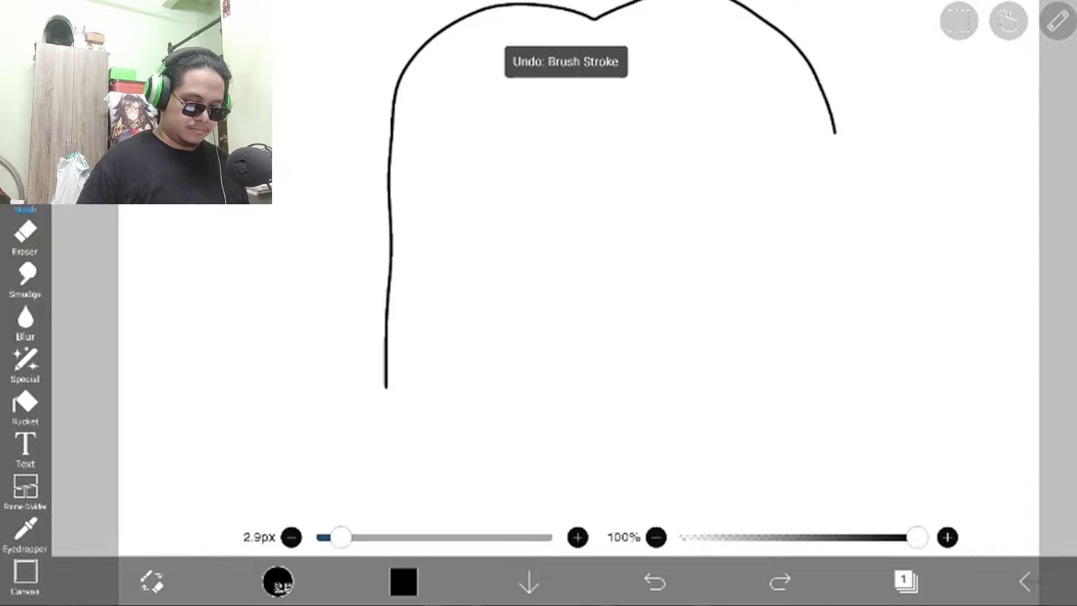
{"action": "left_click_drag", "start_coordinate": [833, 134], "coordinate": [837, 404]}
{"action": "scroll", "coordinate": [589, 253], "scroll_direction": "up", "scroll_amount": 2}
{"action": "left_click_drag", "start_coordinate": [690, 134], "coordinate": [778, 421]}
{"action": "left_click_drag", "start_coordinate": [438, 126], "coordinate": [353, 387]}
{"action": "scroll", "coordinate": [589, 252], "scroll_direction": "up", "scroll_amount": 2}
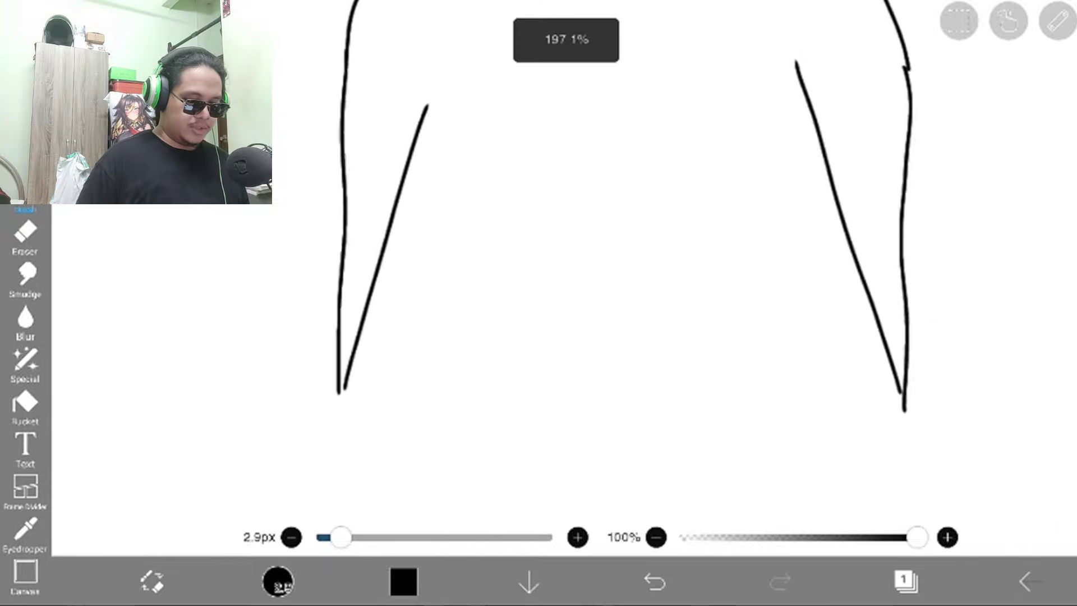
{"action": "scroll", "coordinate": [589, 252], "scroll_direction": "up", "scroll_amount": 2}
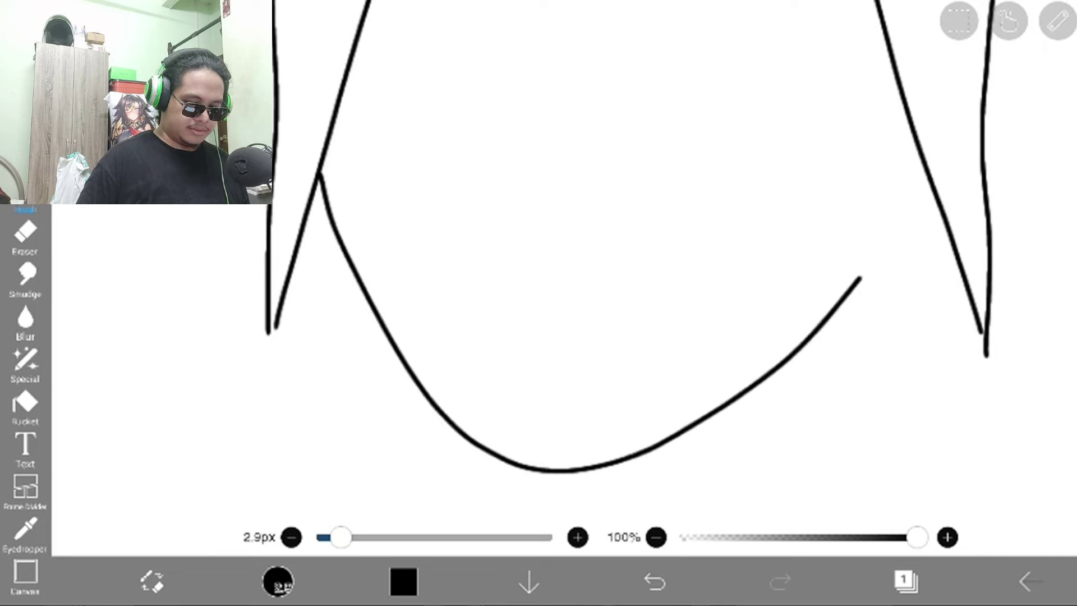
{"action": "scroll", "coordinate": [588, 252], "scroll_direction": "down", "scroll_amount": 3}
{"action": "key", "text": "ctrl+z"}
{"action": "scroll", "coordinate": [589, 168], "scroll_direction": "up", "scroll_amount": 3}
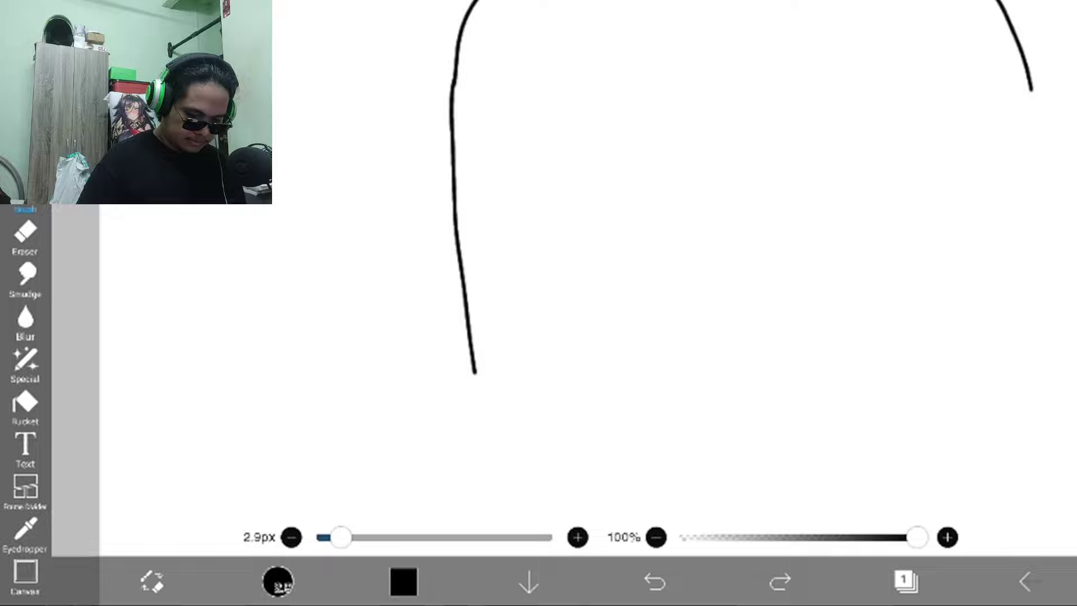
{"action": "scroll", "coordinate": [589, 252], "scroll_direction": "down", "scroll_amount": 2}
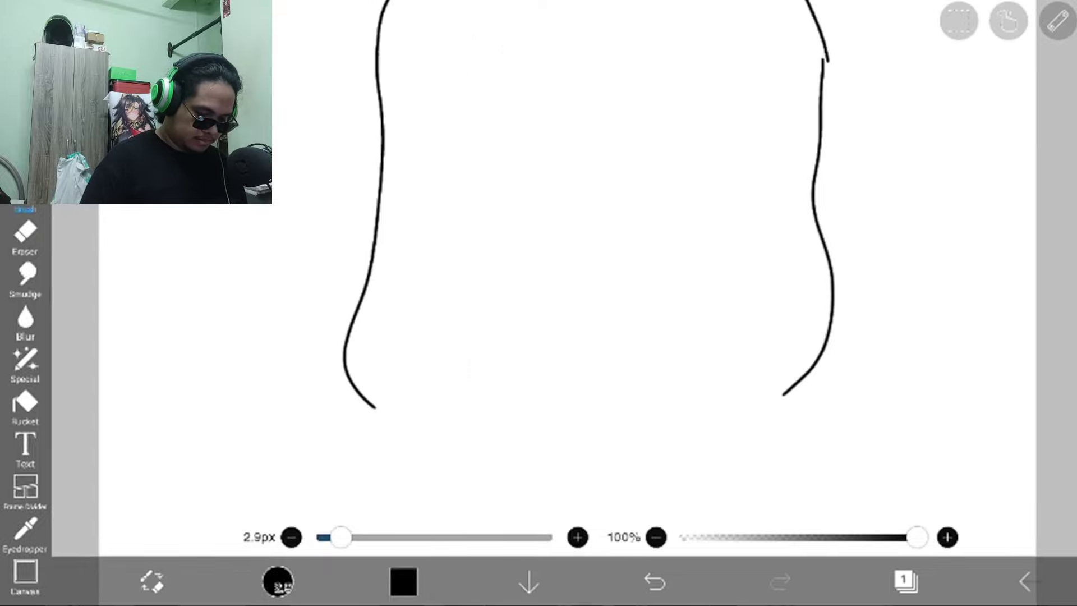
{"action": "scroll", "coordinate": [589, 252], "scroll_direction": "up", "scroll_amount": 3}
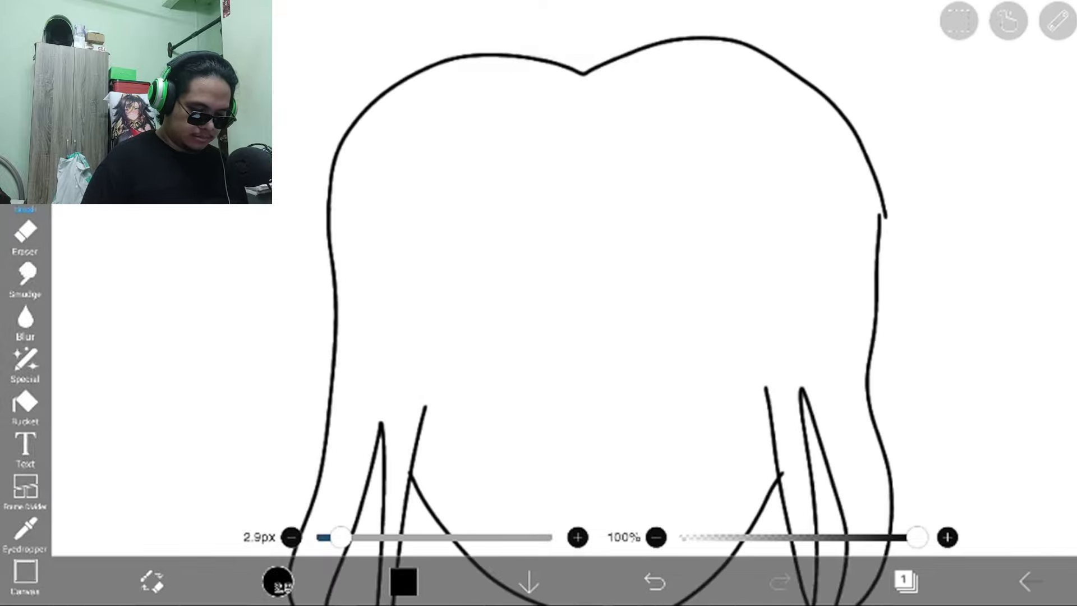
{"action": "scroll", "coordinate": [589, 253], "scroll_direction": "up", "scroll_amount": 3}
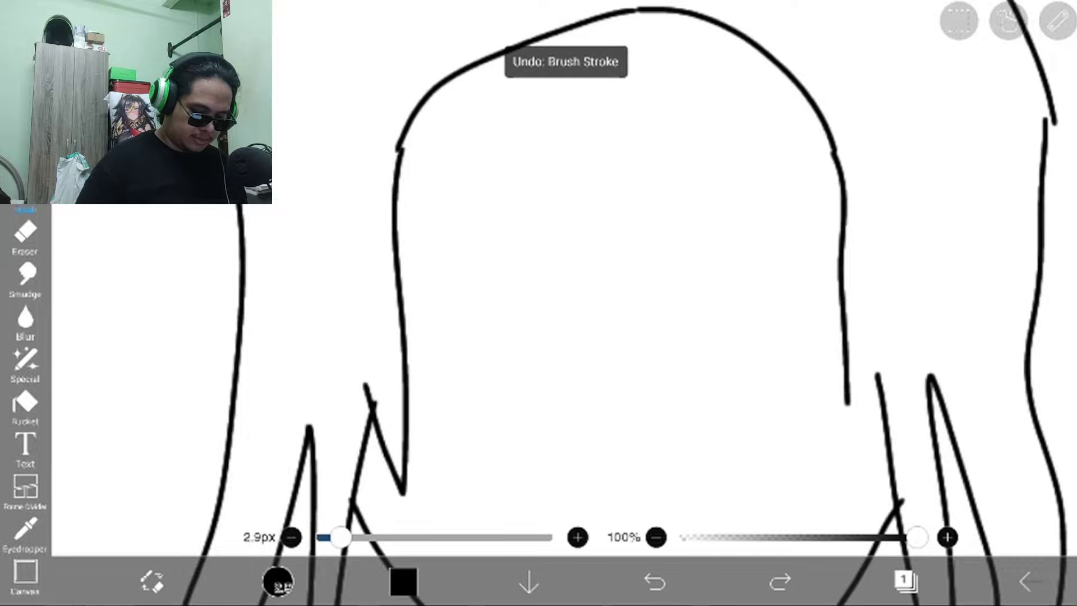
{"action": "scroll", "coordinate": [588, 253], "scroll_direction": "down", "scroll_amount": 2}
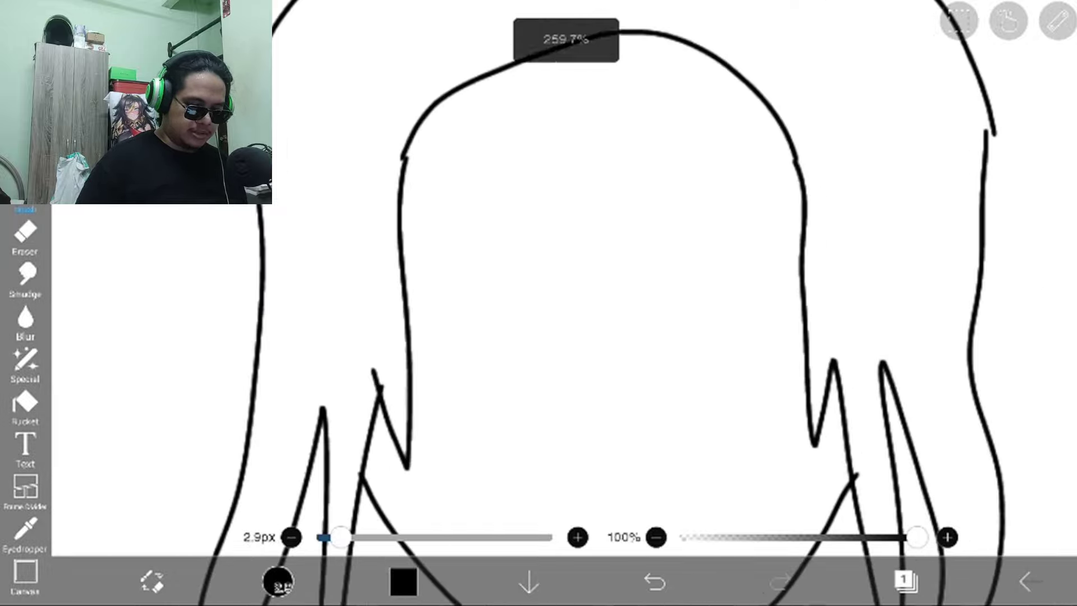
{"action": "scroll", "coordinate": [589, 252], "scroll_direction": "up", "scroll_amount": 3}
{"action": "scroll", "coordinate": [589, 253], "scroll_direction": "up", "scroll_amount": 3}
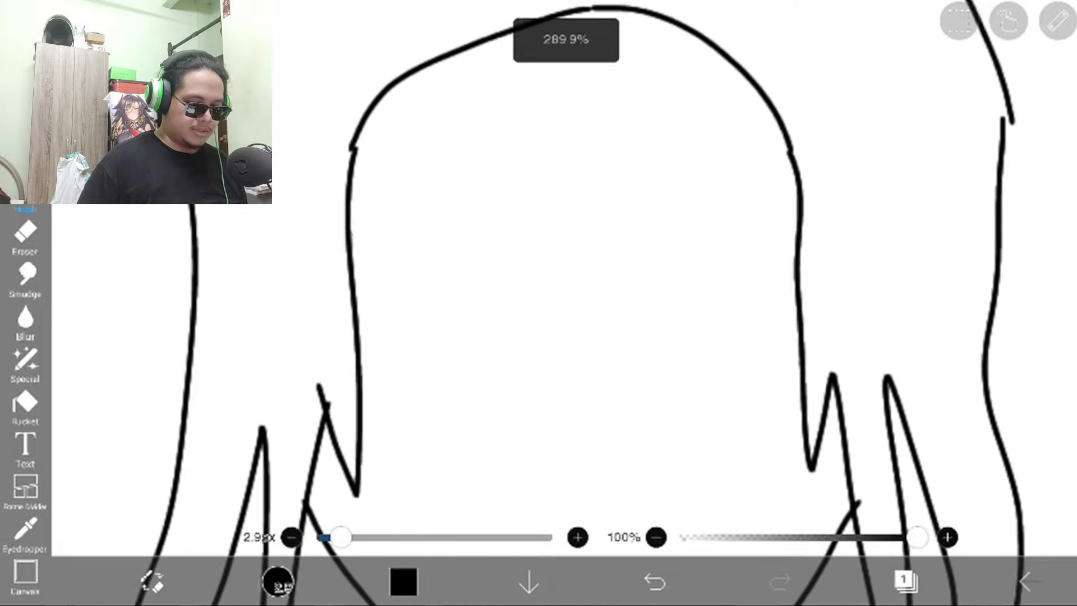
{"action": "scroll", "coordinate": [588, 253], "scroll_direction": "down", "scroll_amount": 2}
{"action": "left_click", "coordinate": [904, 580]}
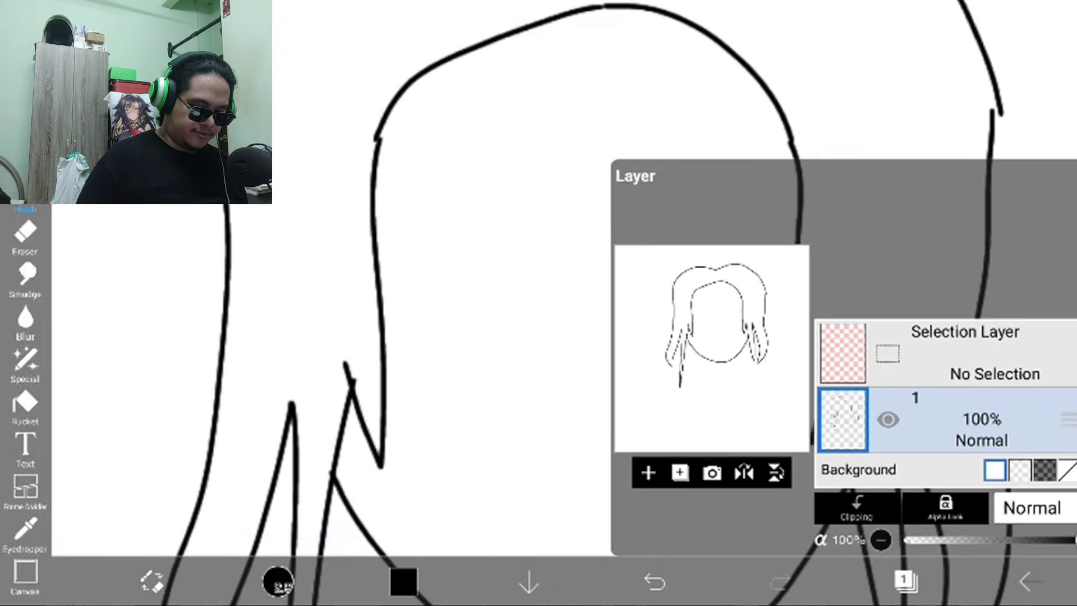
Add layer 2 and draw a curved stroke by the eye, undoing mistakes.
{"action": "left_click", "coordinate": [647, 472]}
{"action": "left_click", "coordinate": [421, 253]}
{"action": "scroll", "coordinate": [539, 303], "scroll_direction": "up", "scroll_amount": 5}
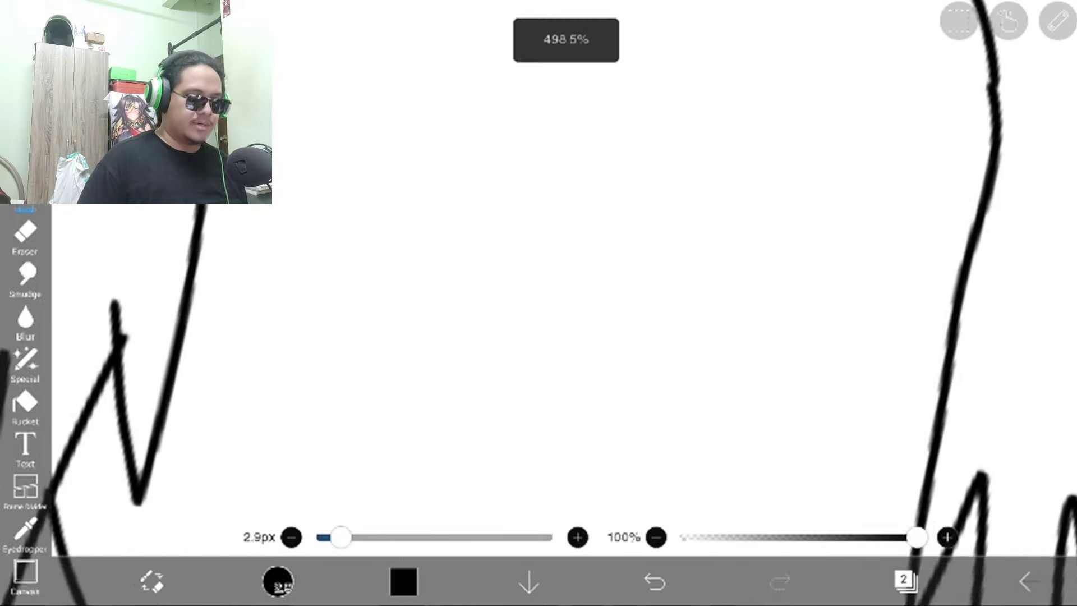
{"action": "scroll", "coordinate": [539, 304], "scroll_direction": "up", "scroll_amount": 1}
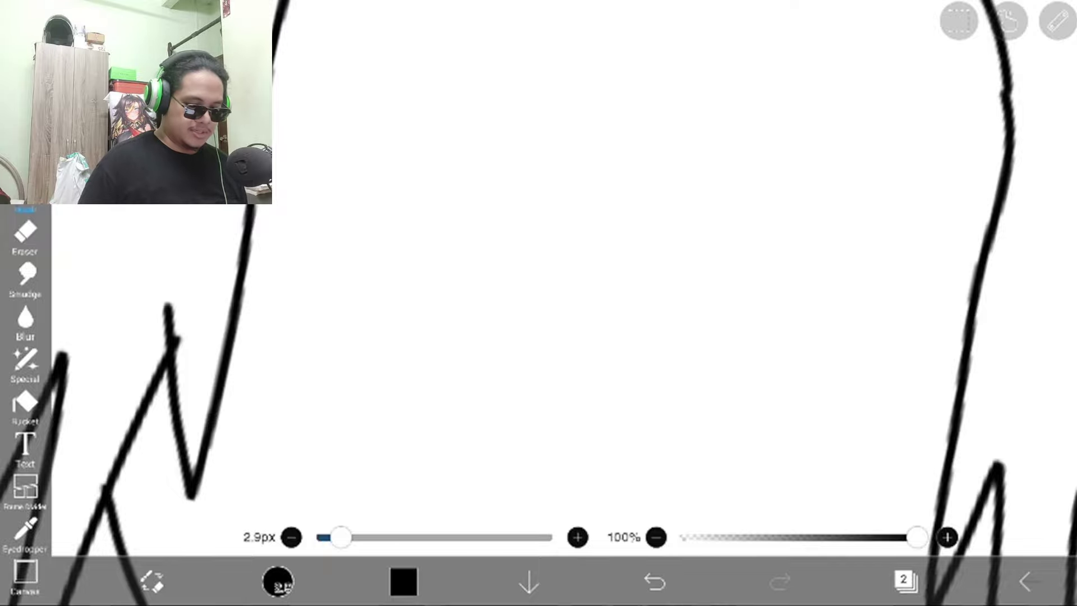
{"action": "scroll", "coordinate": [539, 304], "scroll_direction": "down", "scroll_amount": 2}
{"action": "scroll", "coordinate": [538, 303], "scroll_direction": "down", "scroll_amount": 2}
{"action": "scroll", "coordinate": [538, 303], "scroll_direction": "down", "scroll_amount": 1}
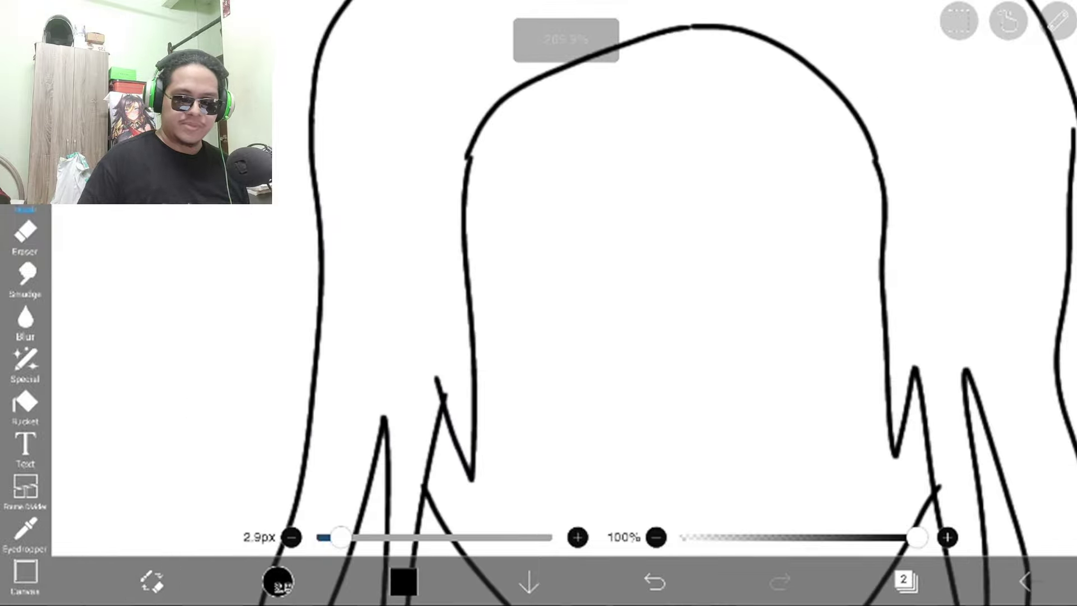
{"action": "scroll", "coordinate": [538, 303], "scroll_direction": "up", "scroll_amount": 2}
{"action": "scroll", "coordinate": [538, 302], "scroll_direction": "up", "scroll_amount": 1}
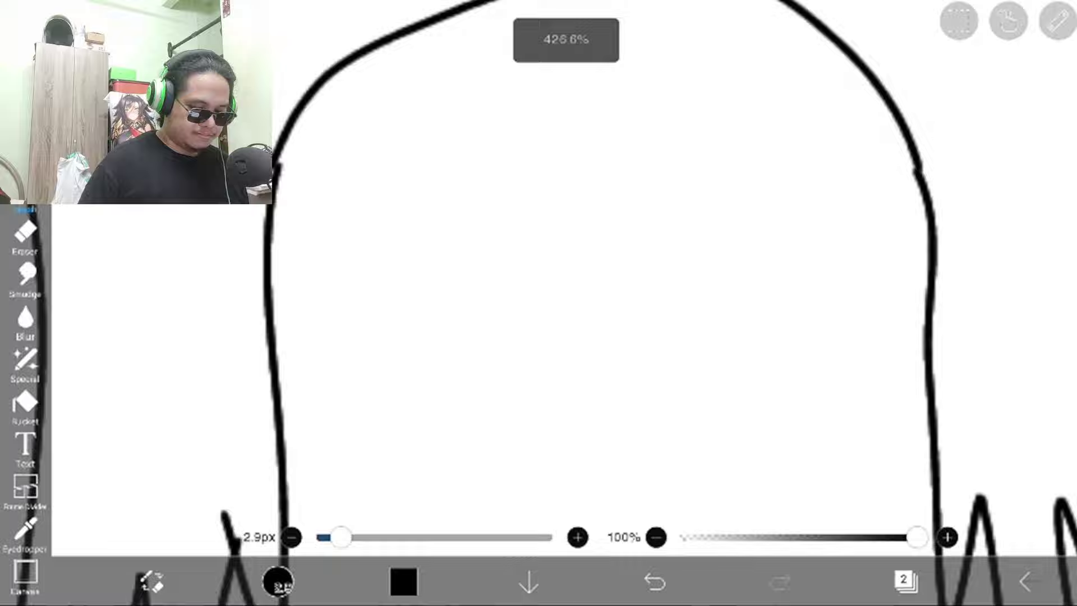
{"action": "scroll", "coordinate": [539, 302], "scroll_direction": "up", "scroll_amount": 1}
{"action": "scroll", "coordinate": [539, 303], "scroll_direction": "down", "scroll_amount": 1}
{"action": "scroll", "coordinate": [538, 303], "scroll_direction": "down", "scroll_amount": 1}
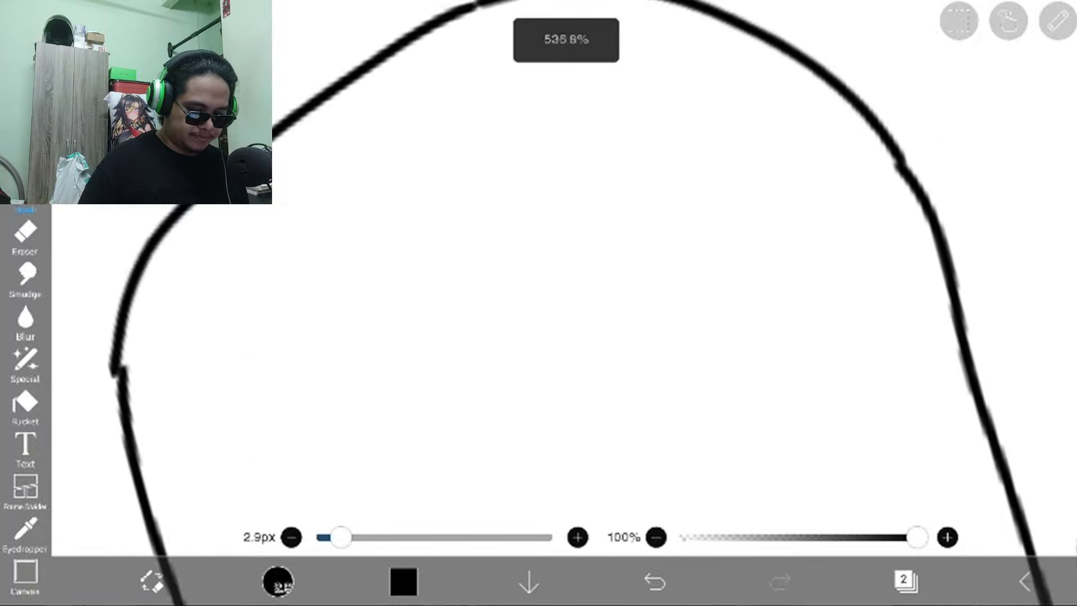
{"action": "left_click_drag", "start_coordinate": [719, 378], "coordinate": [938, 252]}
{"action": "key", "text": "ctrl+z"}
{"action": "scroll", "coordinate": [538, 303], "scroll_direction": "down", "scroll_amount": 2}
{"action": "scroll", "coordinate": [538, 303], "scroll_direction": "down", "scroll_amount": 2}
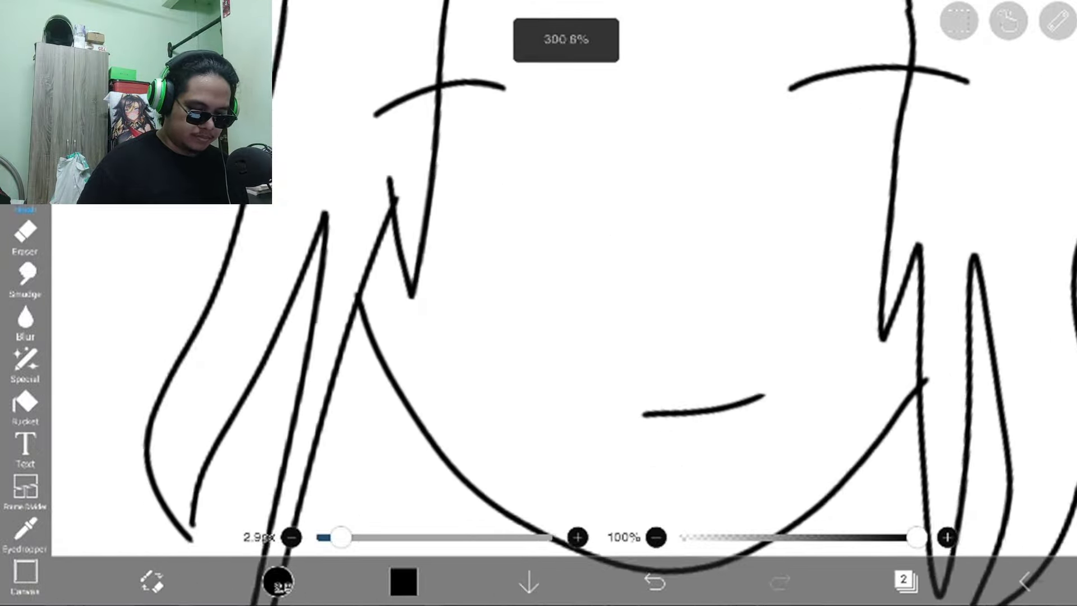
{"action": "key", "text": "e"}
{"action": "scroll", "coordinate": [539, 303], "scroll_direction": "down", "scroll_amount": 2}
{"action": "scroll", "coordinate": [538, 303], "scroll_direction": "up", "scroll_amount": 2}
{"action": "key", "text": "b"}
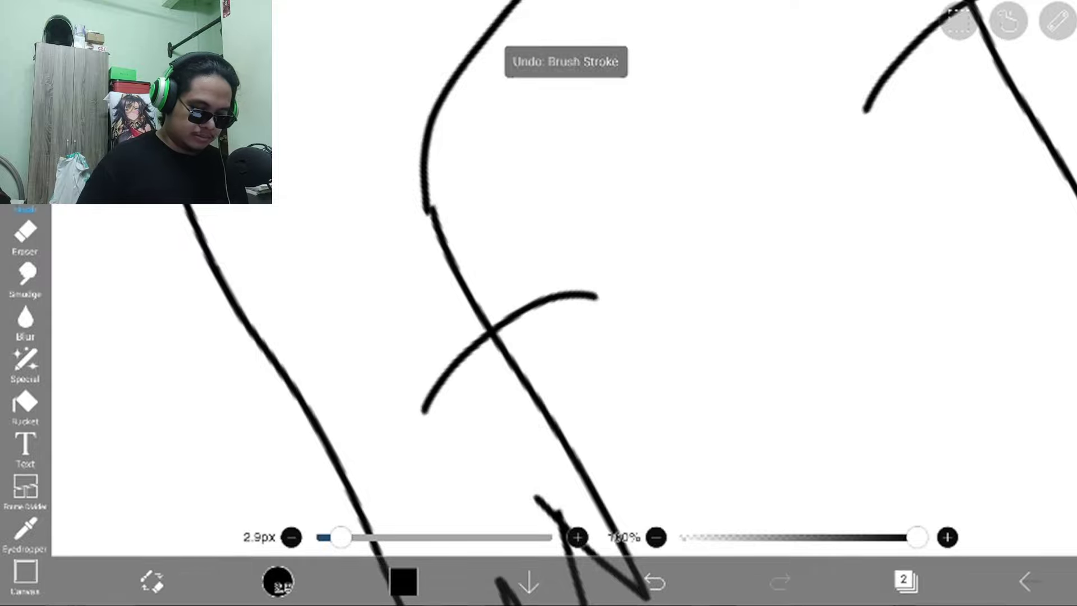
{"action": "scroll", "coordinate": [539, 302], "scroll_direction": "up", "scroll_amount": 2}
{"action": "scroll", "coordinate": [539, 303], "scroll_direction": "down", "scroll_amount": 3}
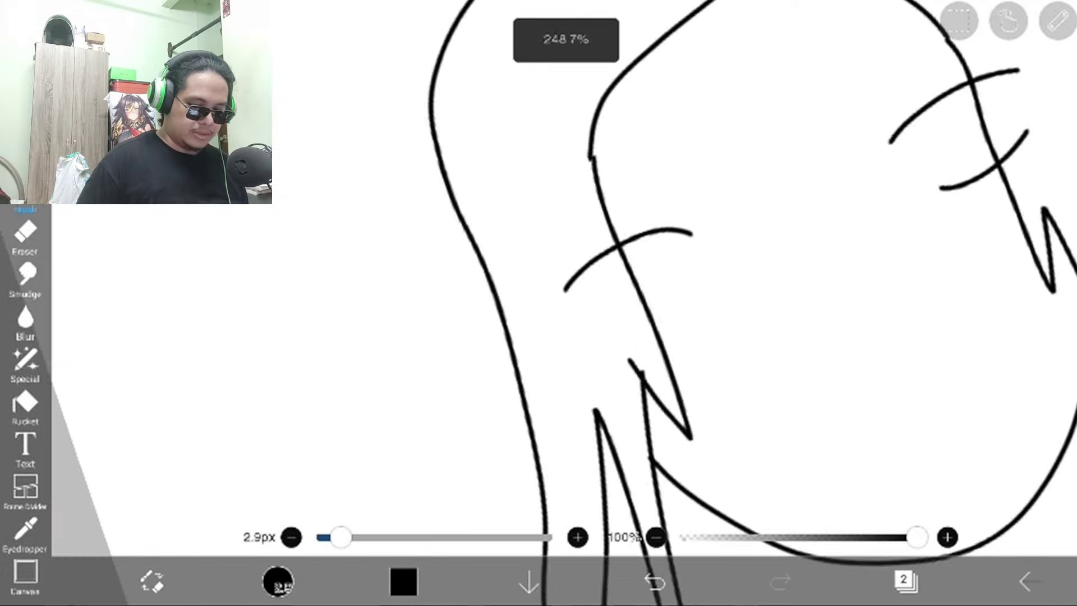
{"action": "scroll", "coordinate": [589, 253], "scroll_direction": "up", "scroll_amount": 2}
{"action": "scroll", "coordinate": [589, 252], "scroll_direction": "up", "scroll_amount": 2}
{"action": "scroll", "coordinate": [588, 252], "scroll_direction": "up", "scroll_amount": 2}
{"action": "scroll", "coordinate": [589, 253], "scroll_direction": "up", "scroll_amount": 1}
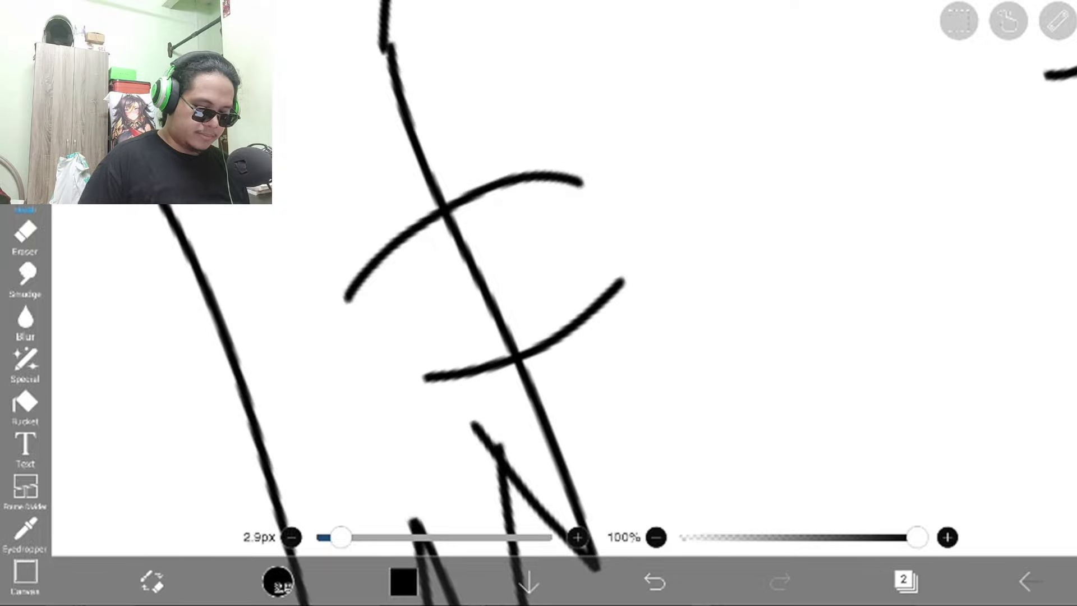
{"action": "scroll", "coordinate": [589, 253], "scroll_direction": "down", "scroll_amount": 2}
{"action": "scroll", "coordinate": [589, 252], "scroll_direction": "up", "scroll_amount": 2}
{"action": "scroll", "coordinate": [589, 252], "scroll_direction": "up", "scroll_amount": 2}
{"action": "scroll", "coordinate": [589, 253], "scroll_direction": "up", "scroll_amount": 2}
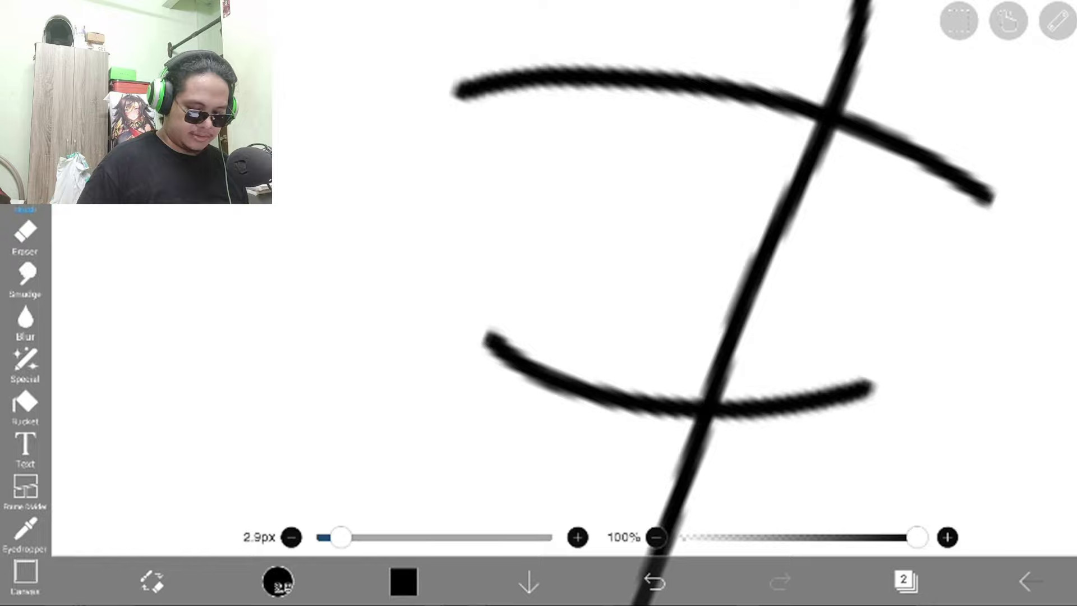
{"action": "scroll", "coordinate": [589, 253], "scroll_direction": "down", "scroll_amount": 3}
{"action": "scroll", "coordinate": [589, 252], "scroll_direction": "down", "scroll_amount": 3}
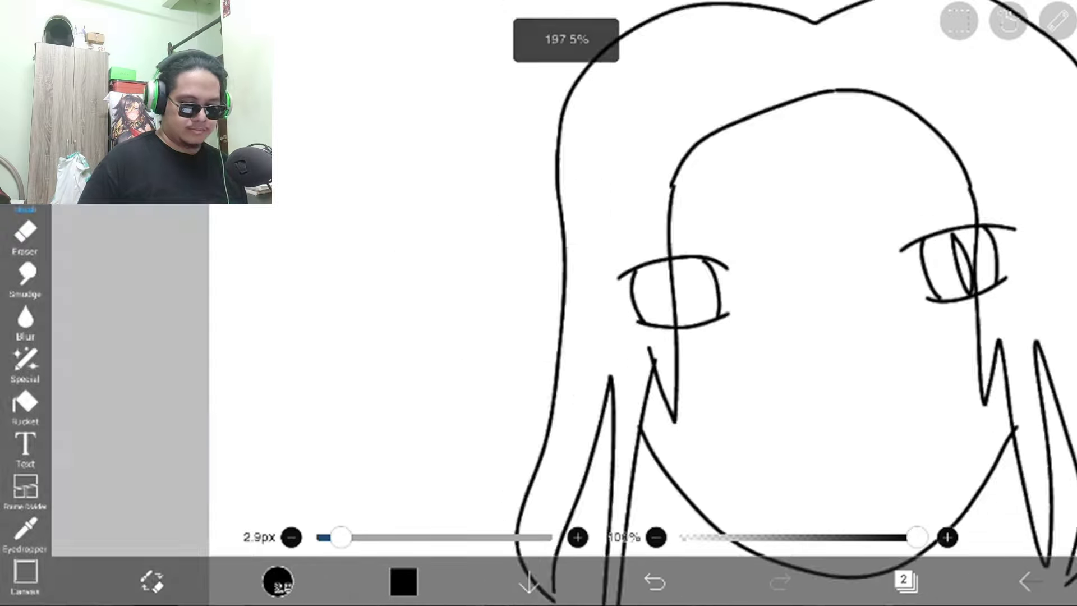
{"action": "scroll", "coordinate": [589, 253], "scroll_direction": "up", "scroll_amount": 5}
{"action": "scroll", "coordinate": [589, 253], "scroll_direction": "down", "scroll_amount": 3}
{"action": "scroll", "coordinate": [588, 253], "scroll_direction": "up", "scroll_amount": 3}
{"action": "scroll", "coordinate": [590, 252], "scroll_direction": "down", "scroll_amount": 1}
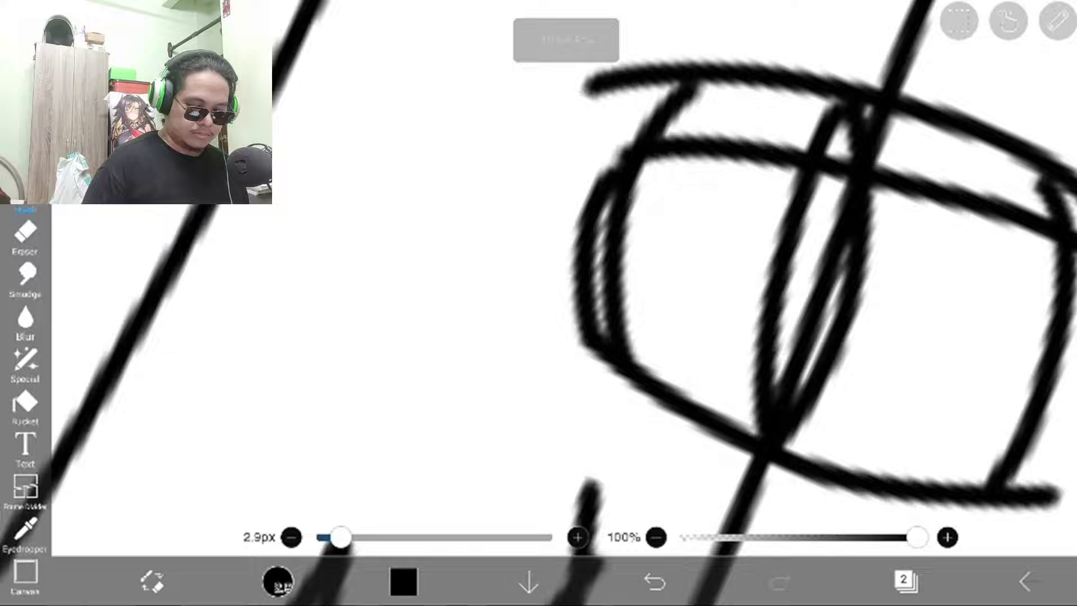
{"action": "scroll", "coordinate": [588, 252], "scroll_direction": "up", "scroll_amount": 2}
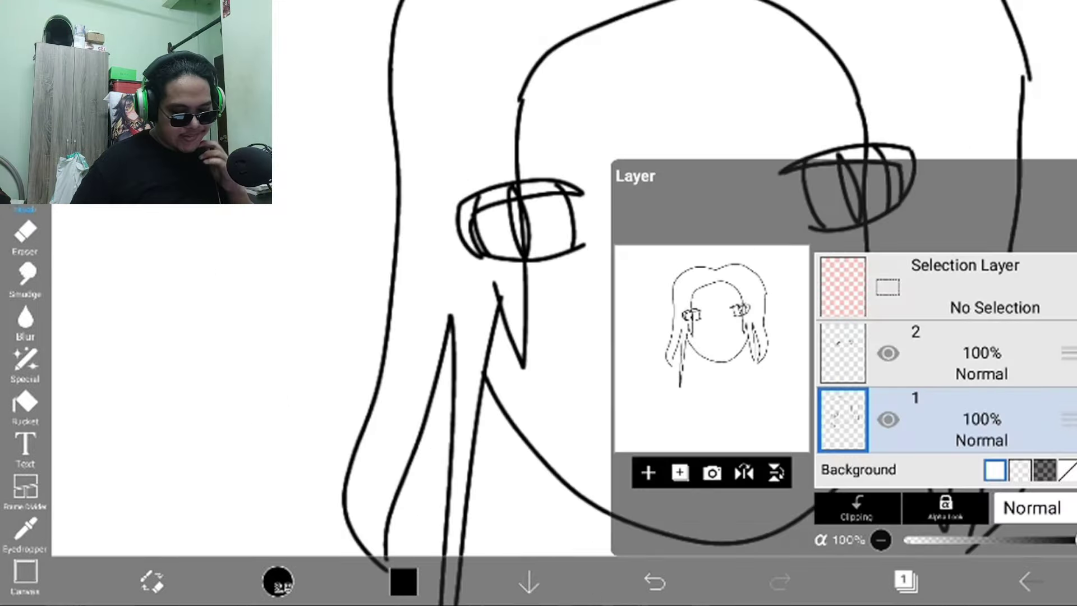
{"action": "scroll", "coordinate": [589, 253], "scroll_direction": "down", "scroll_amount": 3}
{"action": "scroll", "coordinate": [590, 252], "scroll_direction": "up", "scroll_amount": 3}
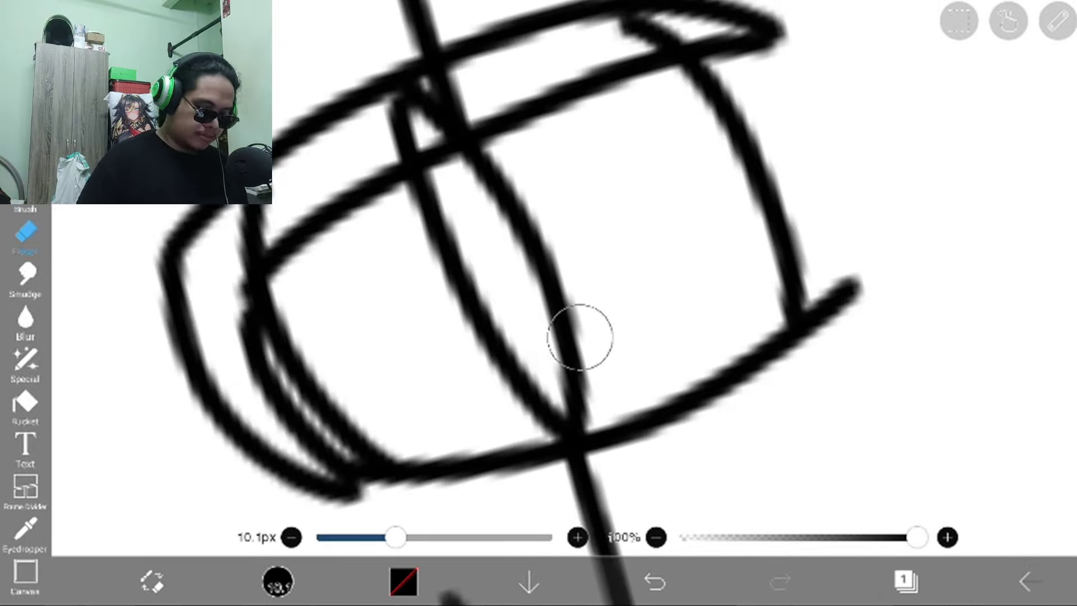
{"action": "scroll", "coordinate": [589, 252], "scroll_direction": "down", "scroll_amount": 3}
{"action": "scroll", "coordinate": [588, 252], "scroll_direction": "down", "scroll_amount": 2}
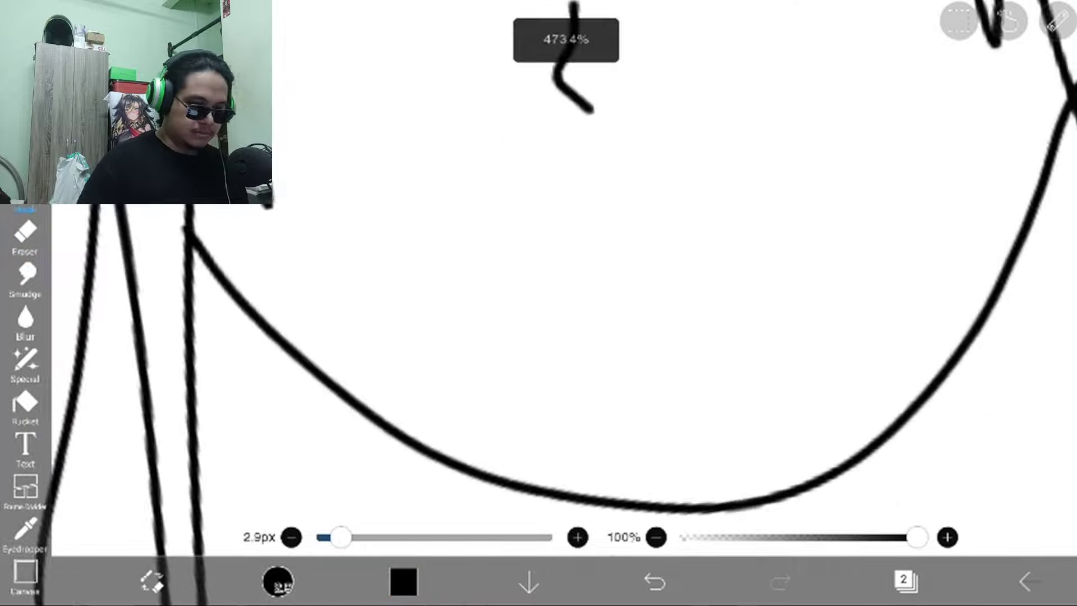
Draw the downturned mouth curve and add a third layer.
{"action": "left_click_drag", "start_coordinate": [496, 345], "coordinate": [580, 295]}
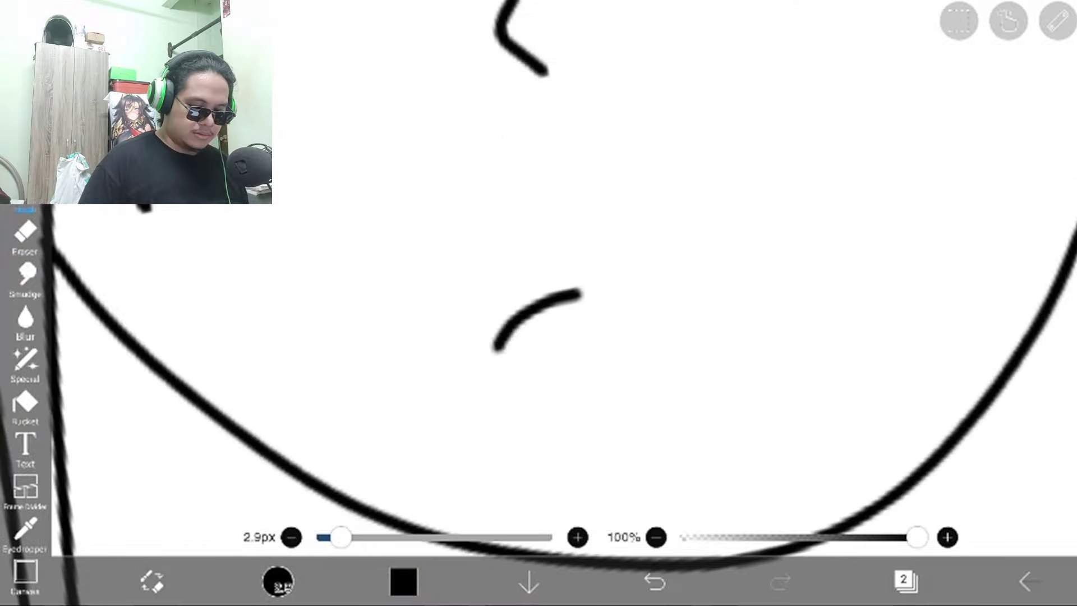
{"action": "scroll", "coordinate": [589, 253], "scroll_direction": "down", "scroll_amount": 5}
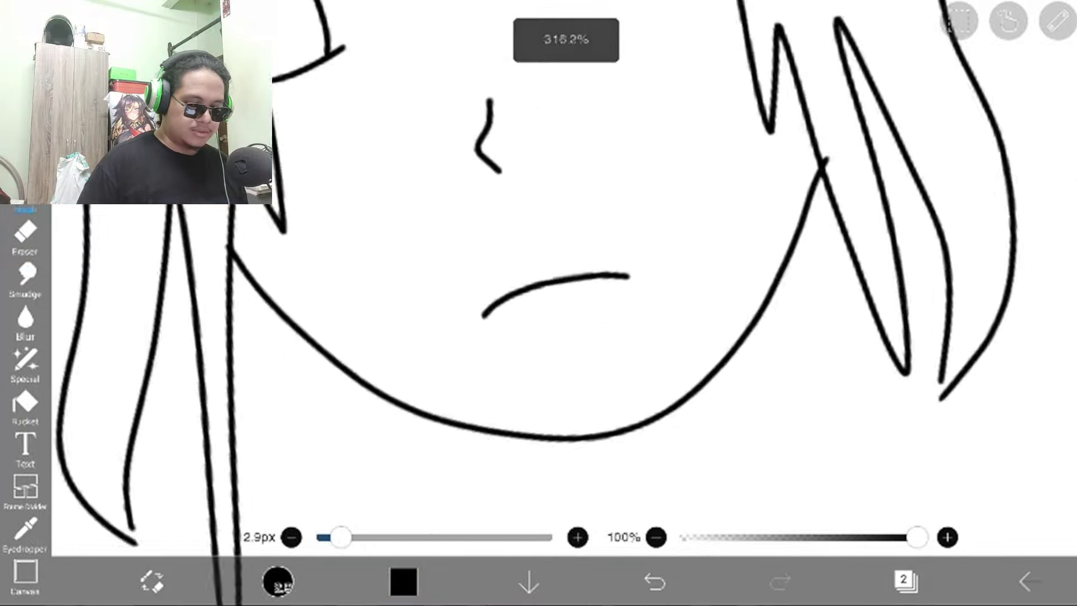
{"action": "scroll", "coordinate": [589, 252], "scroll_direction": "down", "scroll_amount": 3}
{"action": "left_click", "coordinate": [903, 580]}
{"action": "scroll", "coordinate": [673, 210], "scroll_direction": "up", "scroll_amount": 4}
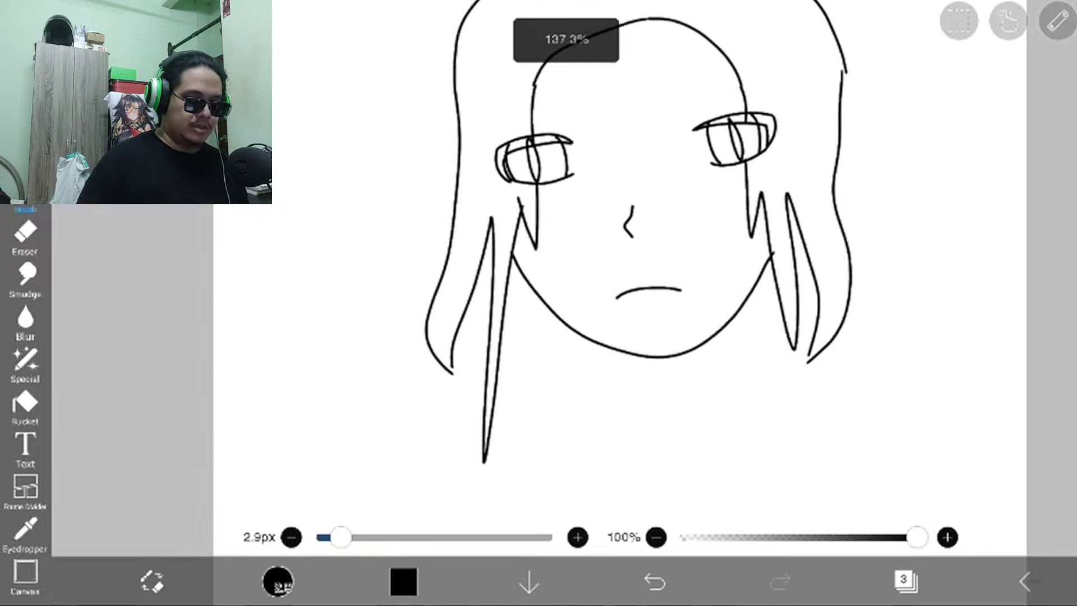
{"action": "scroll", "coordinate": [589, 168], "scroll_direction": "up", "scroll_amount": 3}
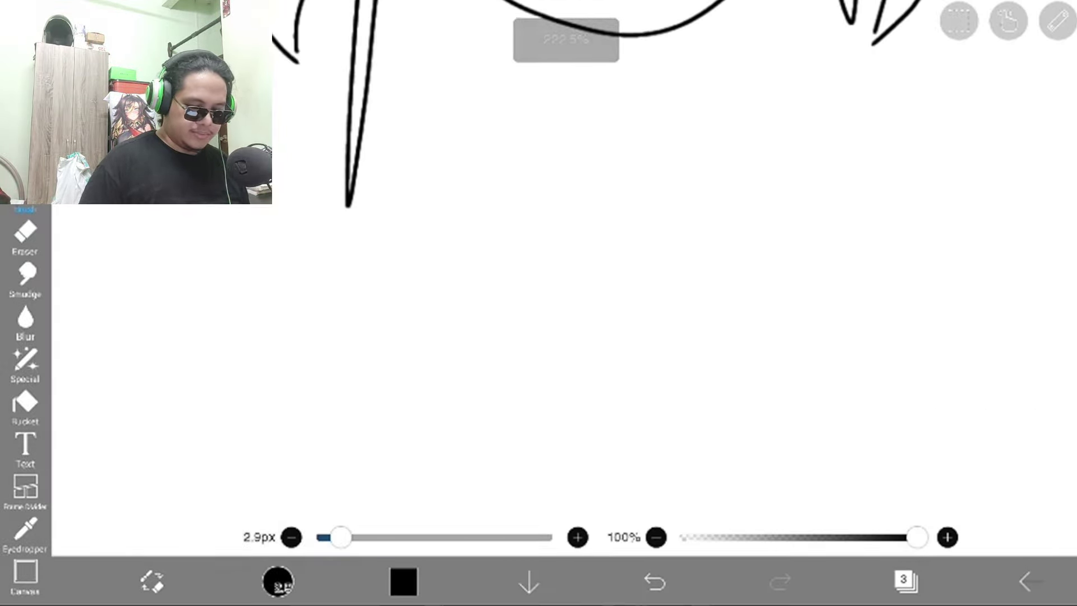
{"action": "scroll", "coordinate": [589, 253], "scroll_direction": "down", "scroll_amount": 2}
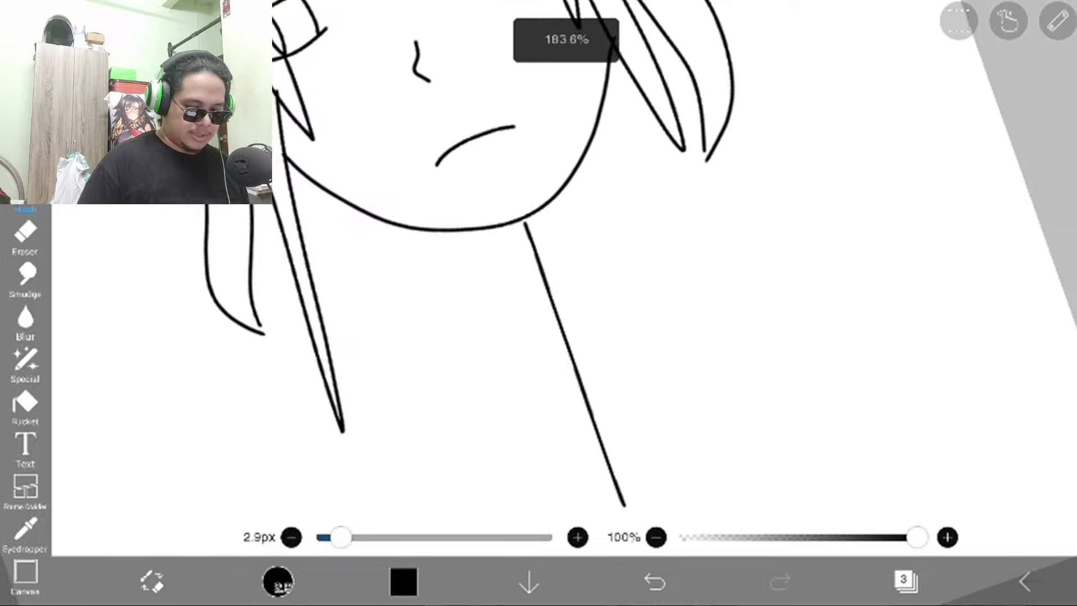
{"action": "scroll", "coordinate": [588, 253], "scroll_direction": "up", "scroll_amount": 3}
{"action": "scroll", "coordinate": [589, 253], "scroll_direction": "down", "scroll_amount": 2}
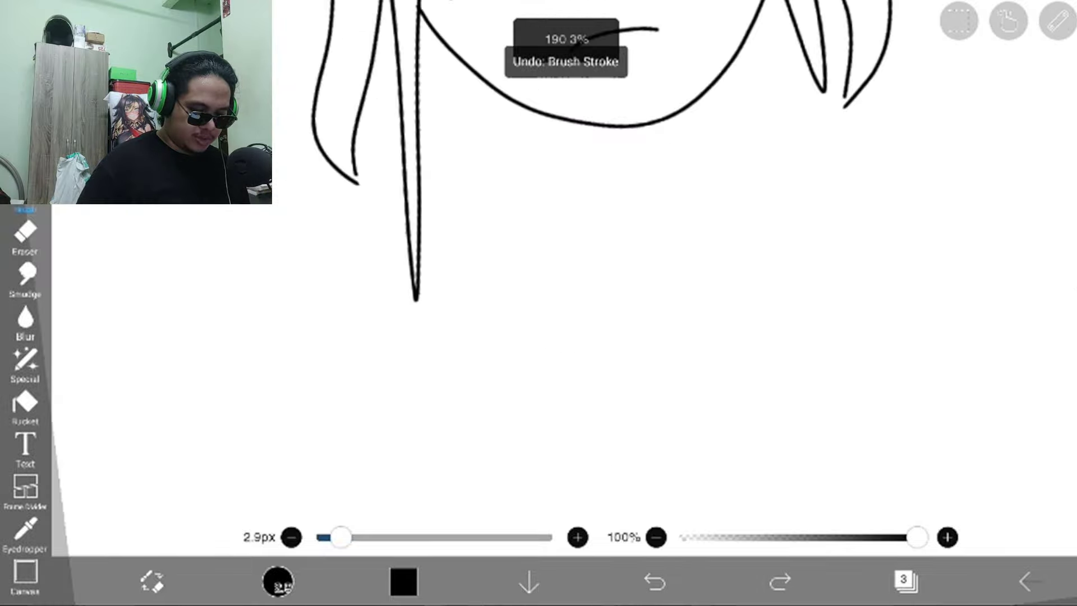
{"action": "scroll", "coordinate": [589, 252], "scroll_direction": "up", "scroll_amount": 2}
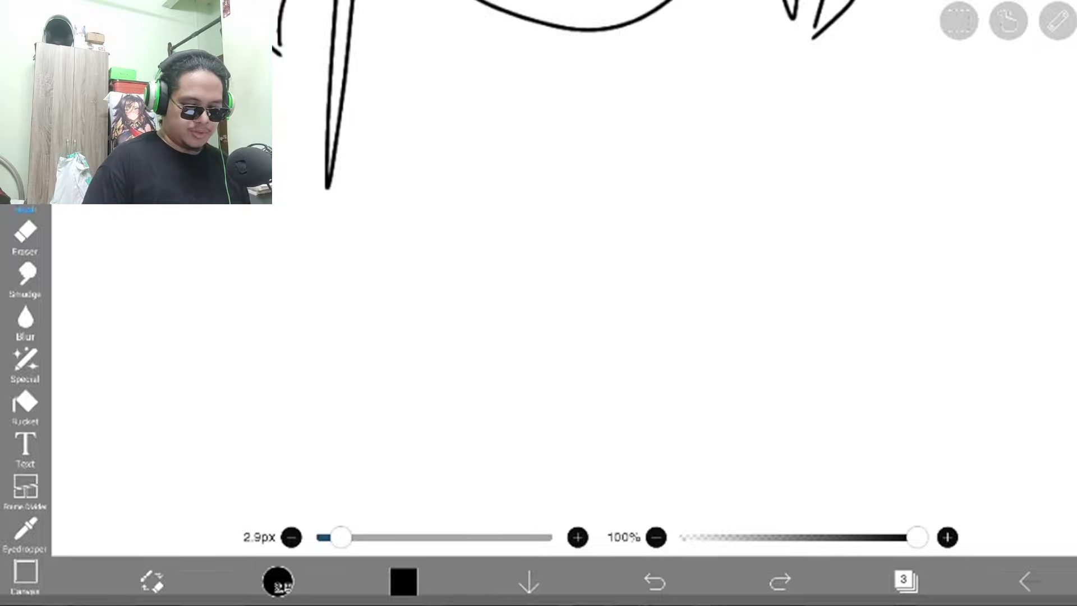
{"action": "scroll", "coordinate": [589, 252], "scroll_direction": "down", "scroll_amount": 3}
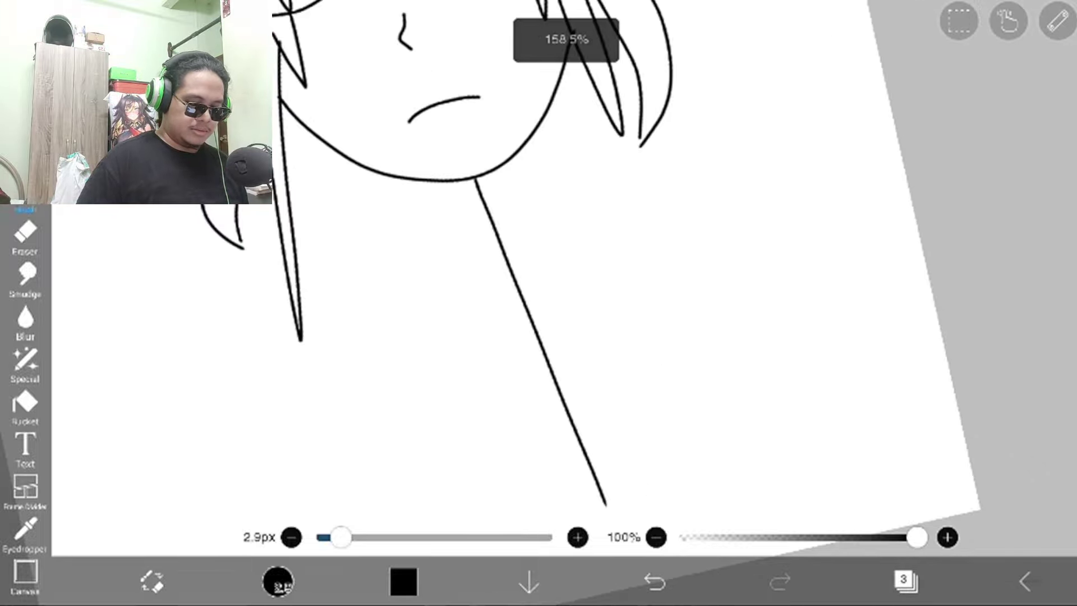
{"action": "scroll", "coordinate": [589, 253], "scroll_direction": "up", "scroll_amount": 3}
{"action": "scroll", "coordinate": [590, 253], "scroll_direction": "down", "scroll_amount": 2}
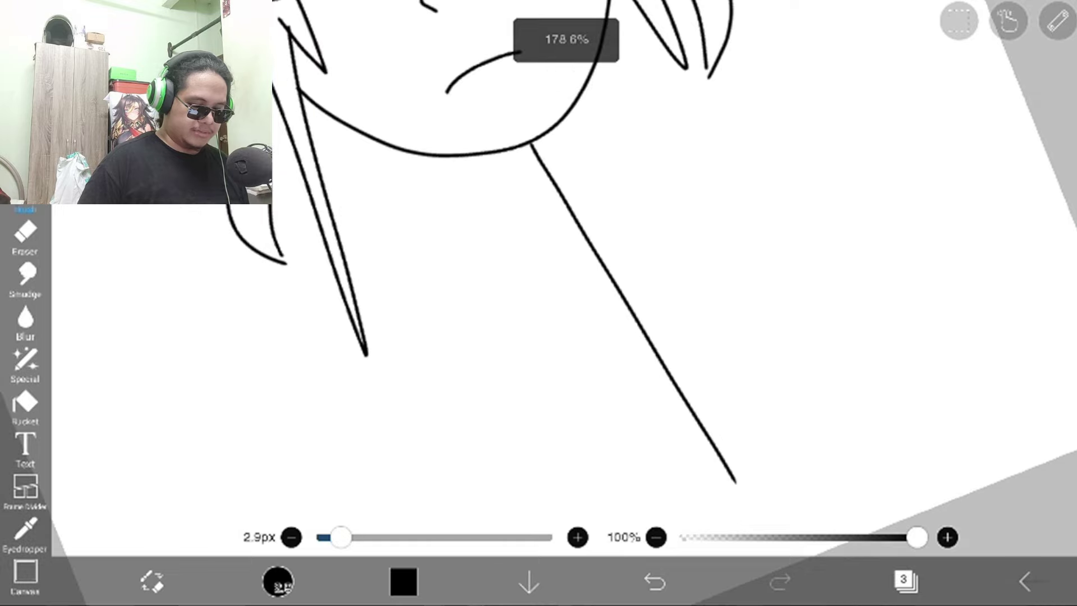
{"action": "scroll", "coordinate": [589, 253], "scroll_direction": "down", "scroll_amount": 1}
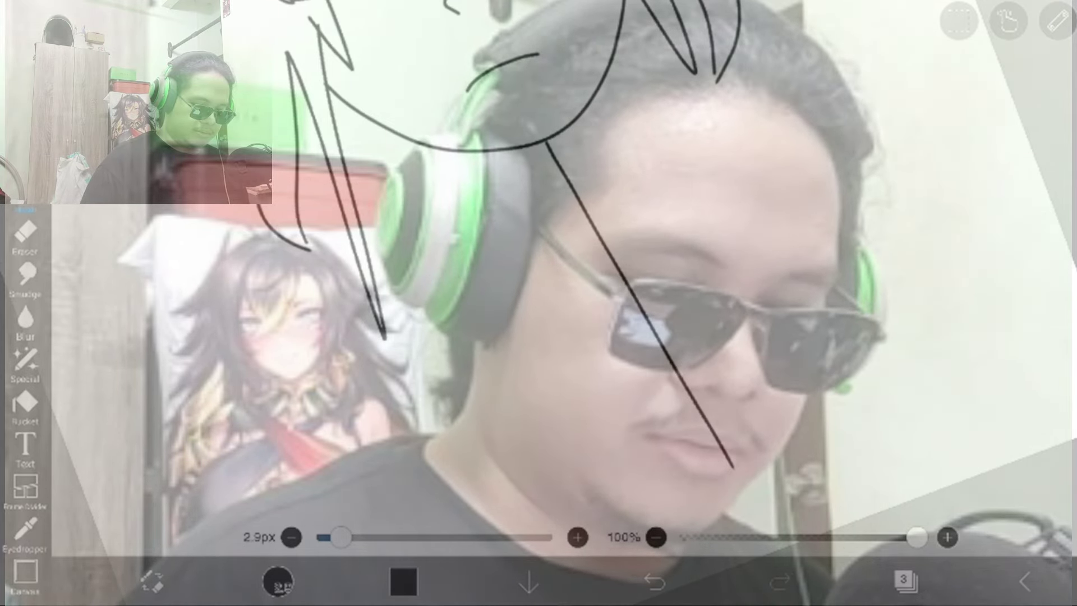
{"action": "scroll", "coordinate": [588, 253], "scroll_direction": "up", "scroll_amount": 3}
{"action": "scroll", "coordinate": [589, 252], "scroll_direction": "down", "scroll_amount": 3}
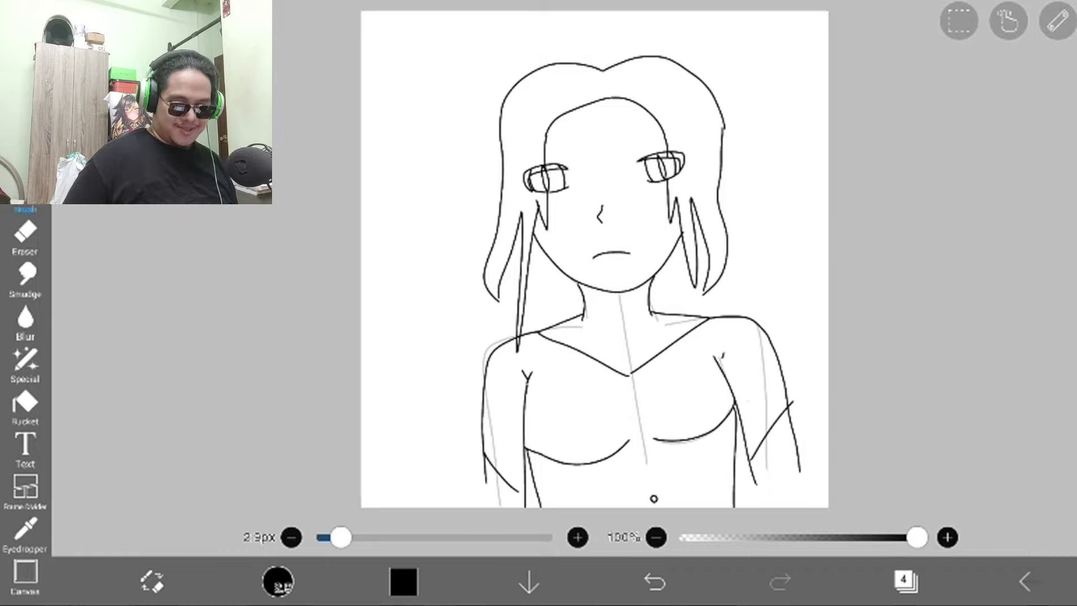
Leave the finished drawing and confirm the return to My Gallery.
{"action": "left_click", "coordinate": [1024, 580]}
{"action": "left_click", "coordinate": [976, 516]}
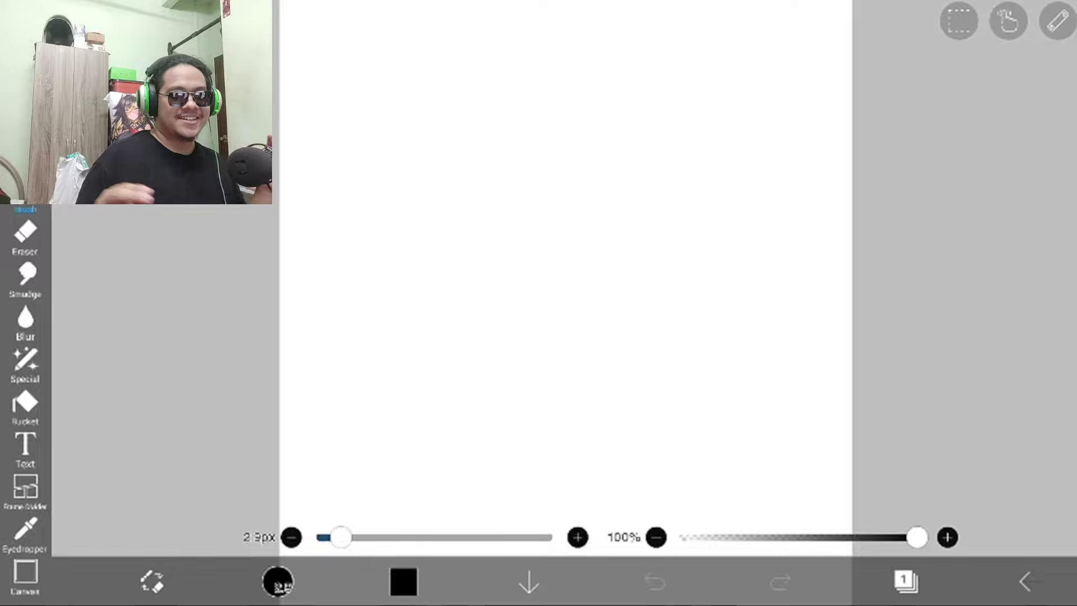
{"action": "scroll", "coordinate": [565, 303], "scroll_direction": "up", "scroll_amount": 2}
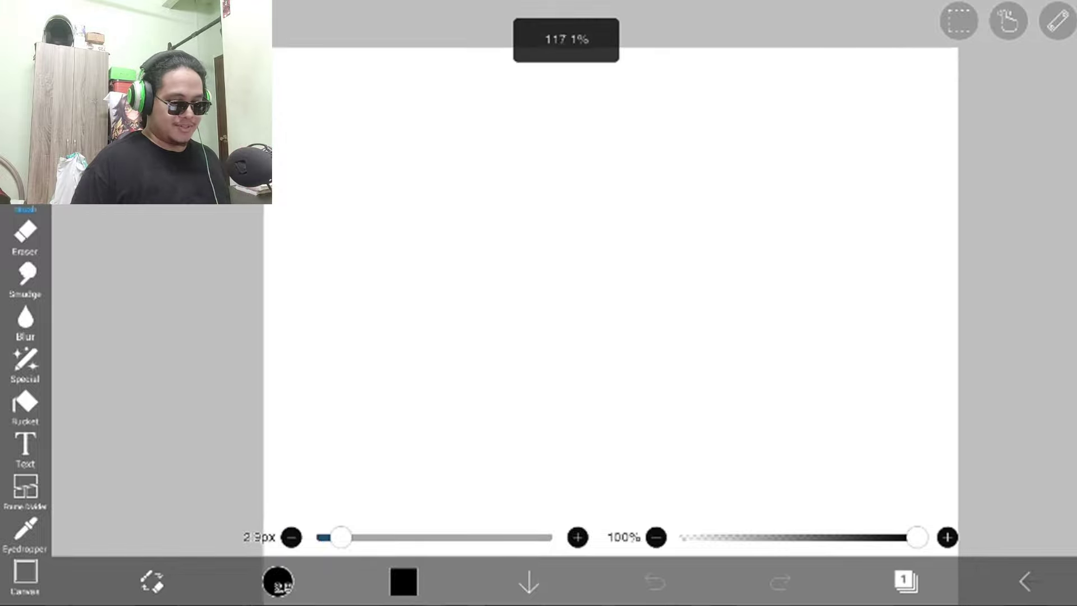
{"action": "scroll", "coordinate": [565, 303], "scroll_direction": "up", "scroll_amount": 1}
{"action": "scroll", "coordinate": [565, 304], "scroll_direction": "up", "scroll_amount": 1}
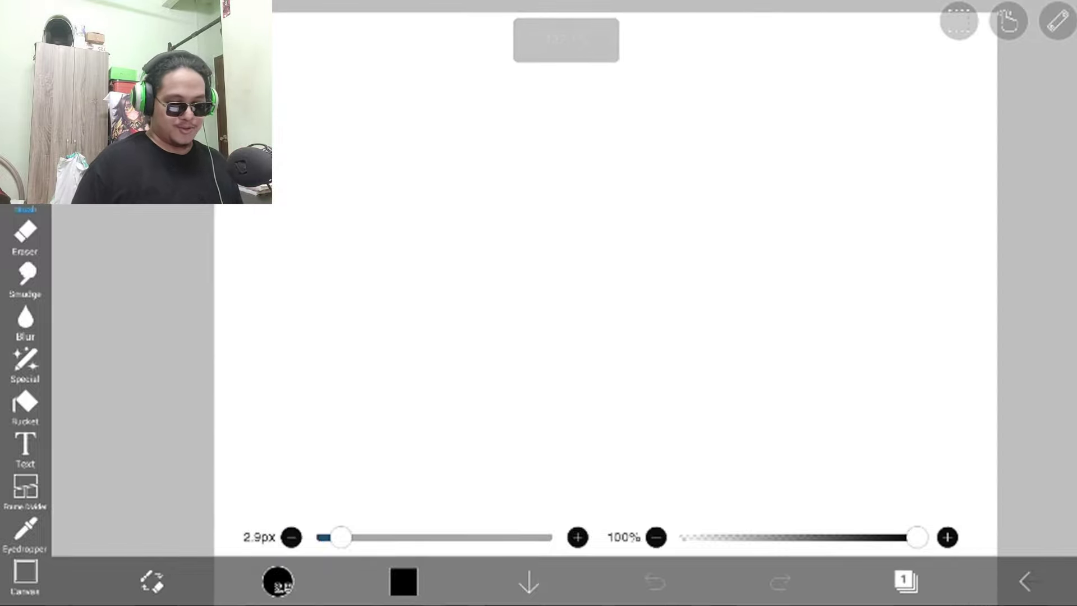
{"action": "scroll", "coordinate": [566, 303], "scroll_direction": "up", "scroll_amount": 2}
{"action": "scroll", "coordinate": [565, 303], "scroll_direction": "up", "scroll_amount": 1}
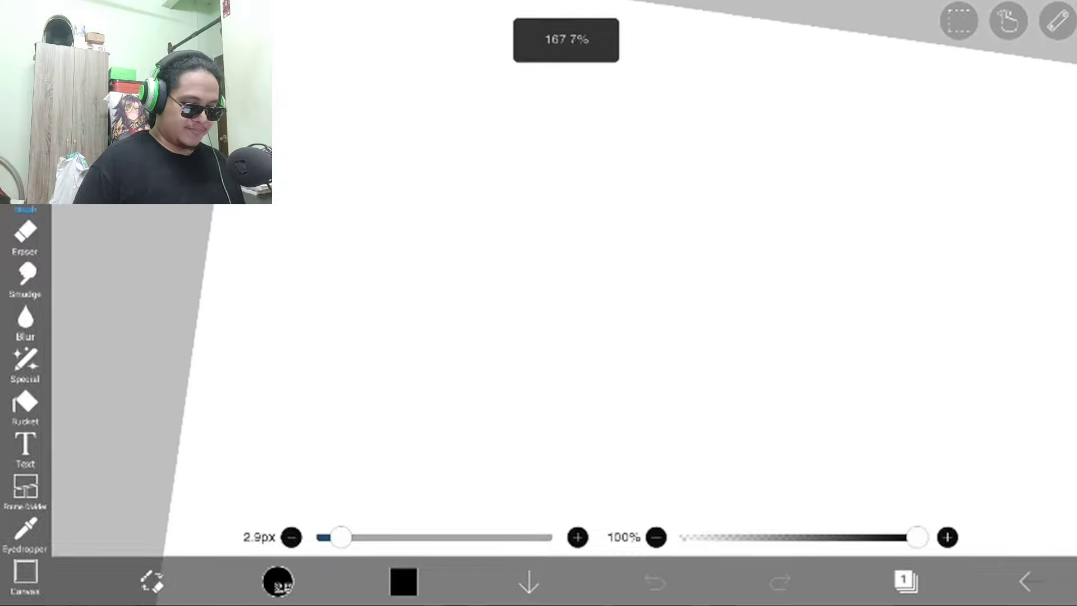
{"action": "scroll", "coordinate": [566, 303], "scroll_direction": "up", "scroll_amount": 1}
{"action": "scroll", "coordinate": [565, 303], "scroll_direction": "up", "scroll_amount": 2}
{"action": "scroll", "coordinate": [565, 303], "scroll_direction": "up", "scroll_amount": 1}
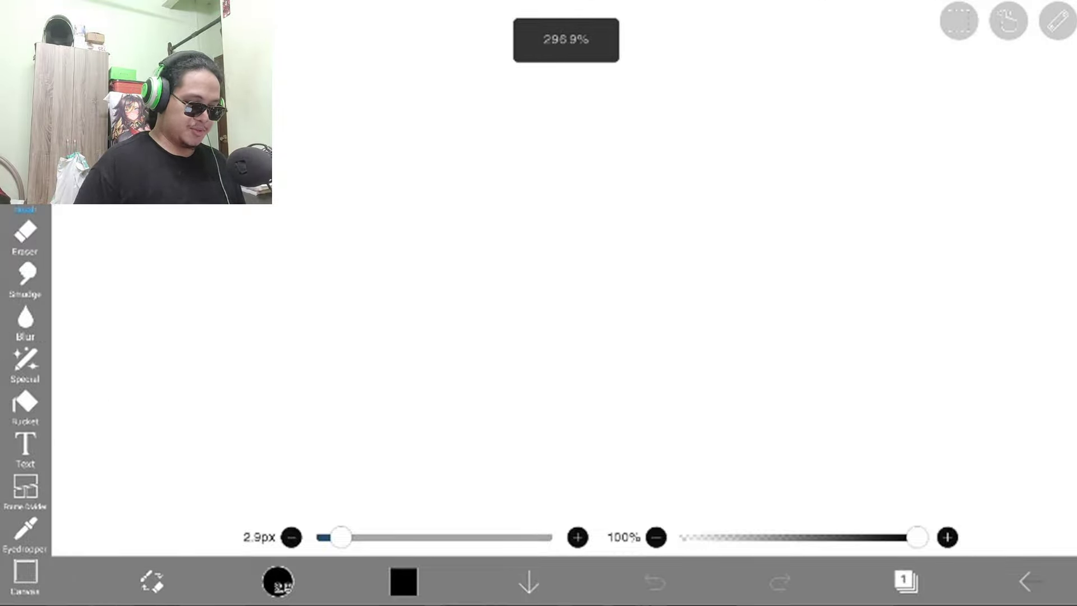
Tilt the canvas and outline both eyes, undoing misplaced strokes.
{"action": "left_click_drag", "start_coordinate": [421, 303], "coordinate": [539, 303]}
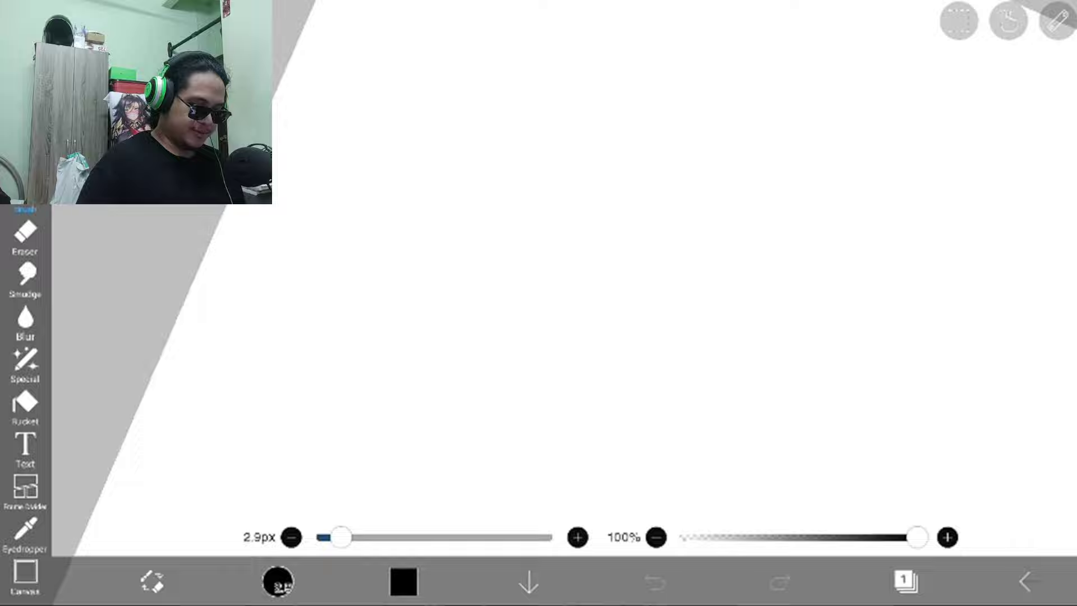
{"action": "key", "text": "ctrl+z"}
{"action": "scroll", "coordinate": [565, 303], "scroll_direction": "up", "scroll_amount": 3}
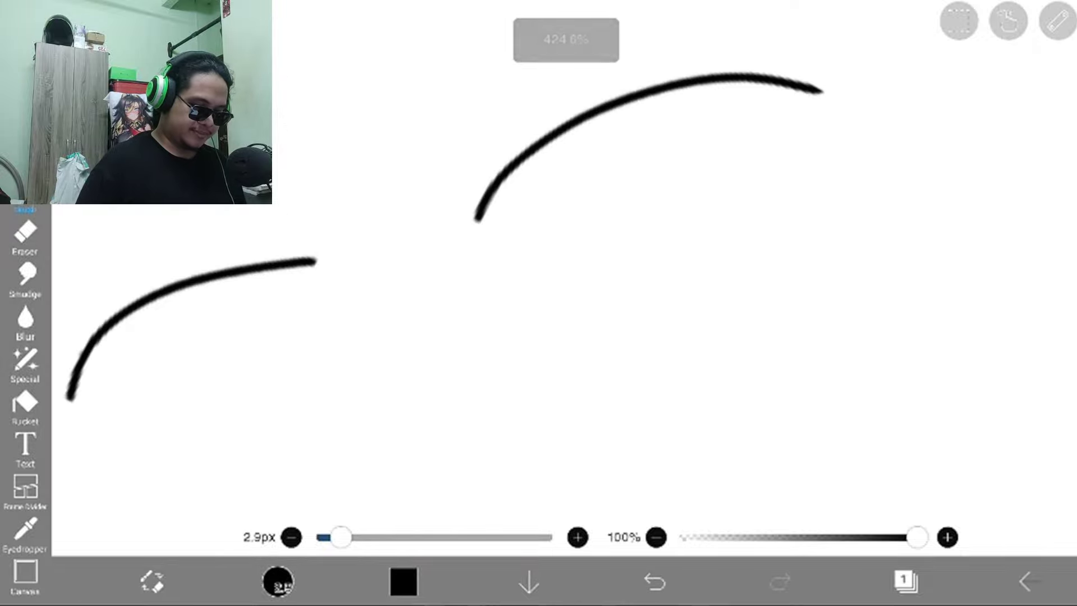
{"action": "scroll", "coordinate": [565, 303], "scroll_direction": "up", "scroll_amount": 3}
{"action": "scroll", "coordinate": [565, 304], "scroll_direction": "up", "scroll_amount": 3}
{"action": "left_click_drag", "start_coordinate": [371, 126], "coordinate": [445, 383]}
{"action": "scroll", "coordinate": [565, 303], "scroll_direction": "down", "scroll_amount": 1}
{"action": "left_click_drag", "start_coordinate": [539, 168], "coordinate": [573, 336]}
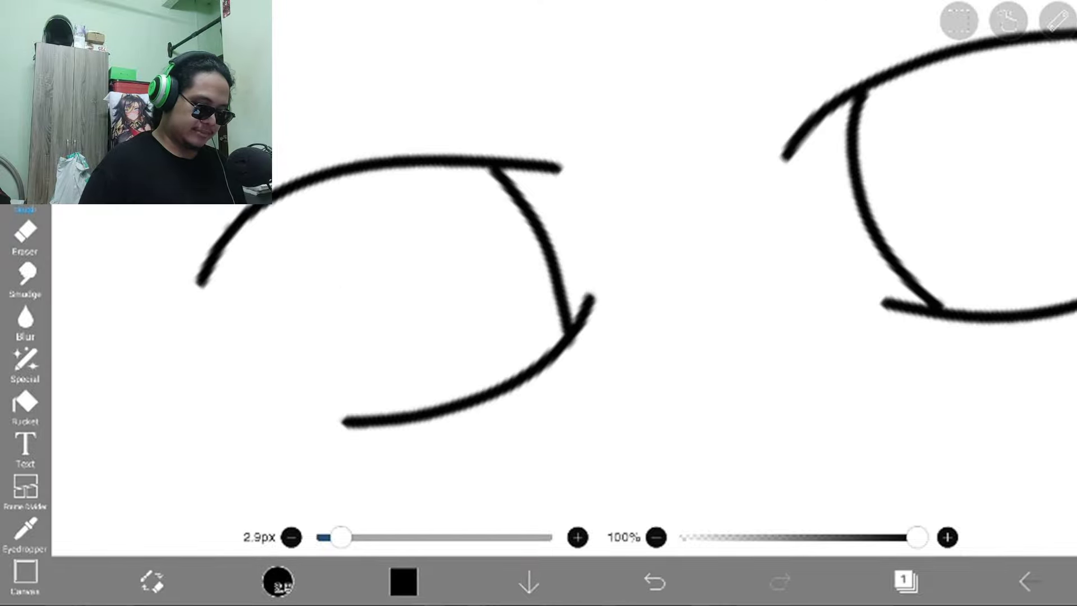
{"action": "key", "text": "ctrl+z"}
{"action": "scroll", "coordinate": [565, 304], "scroll_direction": "up", "scroll_amount": 3}
{"action": "left_click_drag", "start_coordinate": [640, 269], "coordinate": [521, 354]}
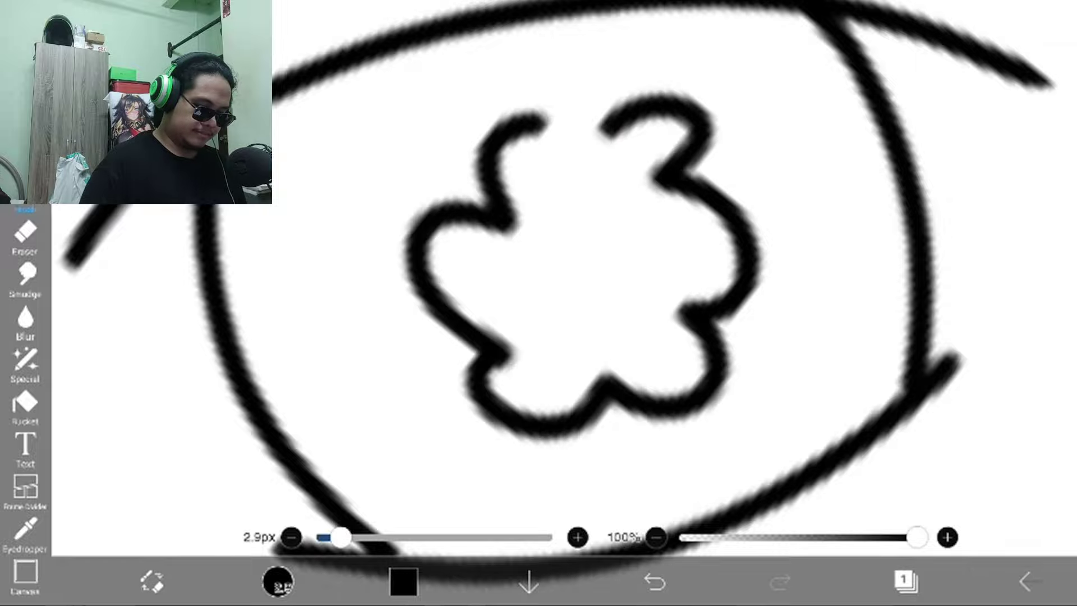
{"action": "key", "text": "ctrl+z"}
{"action": "scroll", "coordinate": [565, 303], "scroll_direction": "down", "scroll_amount": 3}
{"action": "scroll", "coordinate": [565, 304], "scroll_direction": "up", "scroll_amount": 3}
Add flower-shaped pupils, a small nose line, an open mouth and an eyebrow arc.
{"action": "left_click", "coordinate": [636, 211]}
{"action": "left_click_drag", "start_coordinate": [636, 213], "coordinate": [623, 228]}
{"action": "scroll", "coordinate": [565, 303], "scroll_direction": "down", "scroll_amount": 2}
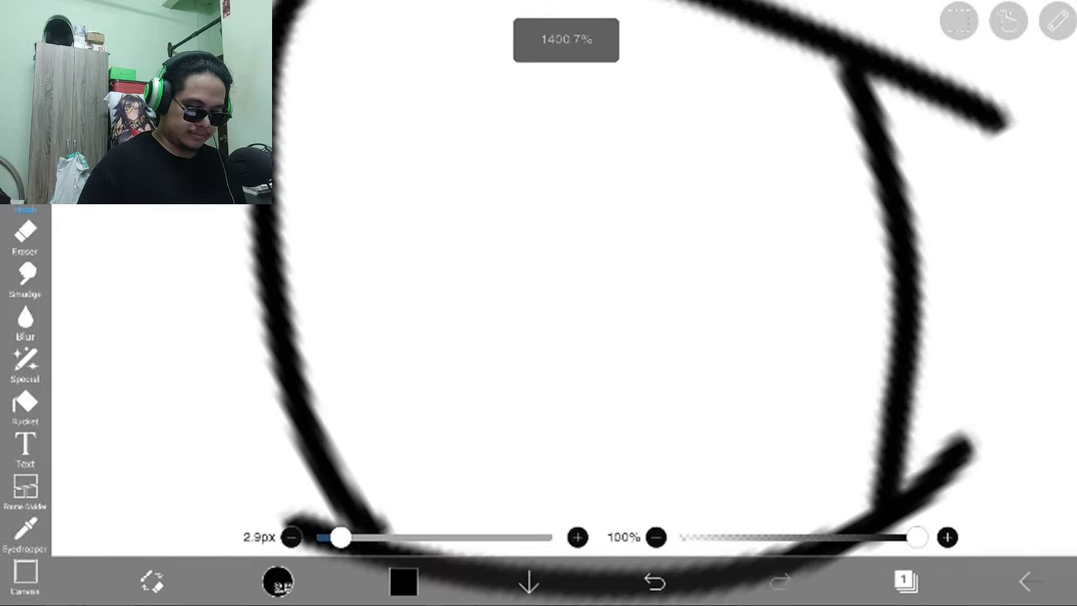
{"action": "left_click_drag", "start_coordinate": [589, 168], "coordinate": [580, 185]}
{"action": "scroll", "coordinate": [565, 303], "scroll_direction": "down", "scroll_amount": 3}
{"action": "left_click_drag", "start_coordinate": [505, 151], "coordinate": [505, 219]}
{"action": "scroll", "coordinate": [565, 302], "scroll_direction": "up", "scroll_amount": 3}
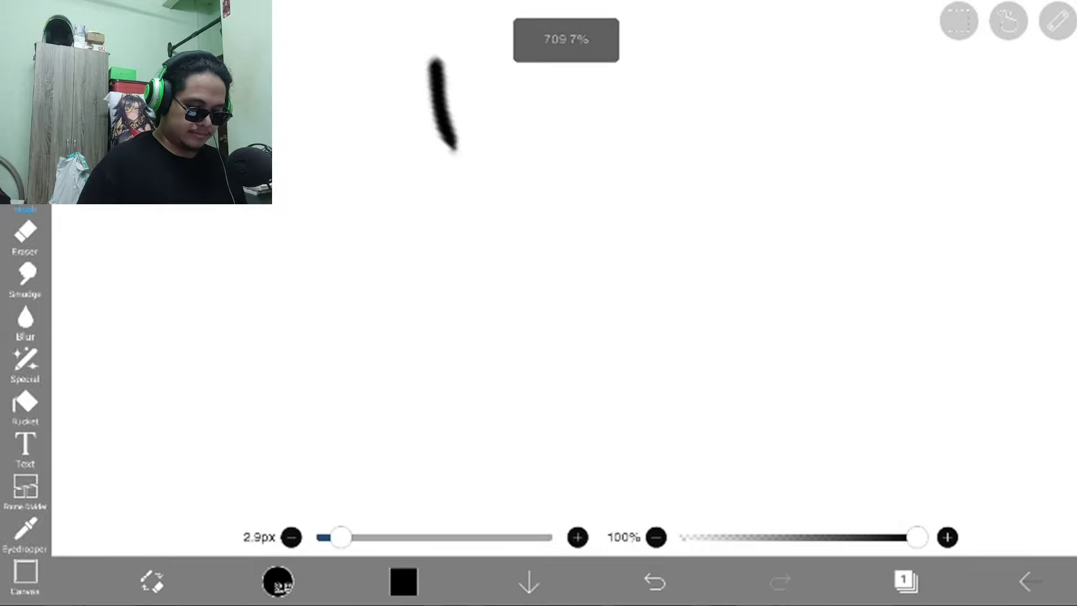
{"action": "left_click_drag", "start_coordinate": [674, 211], "coordinate": [462, 386]}
{"action": "left_click_drag", "start_coordinate": [471, 395], "coordinate": [732, 253]}
{"action": "scroll", "coordinate": [566, 303], "scroll_direction": "down", "scroll_amount": 2}
{"action": "scroll", "coordinate": [566, 303], "scroll_direction": "down", "scroll_amount": 3}
{"action": "scroll", "coordinate": [566, 303], "scroll_direction": "up", "scroll_amount": 4}
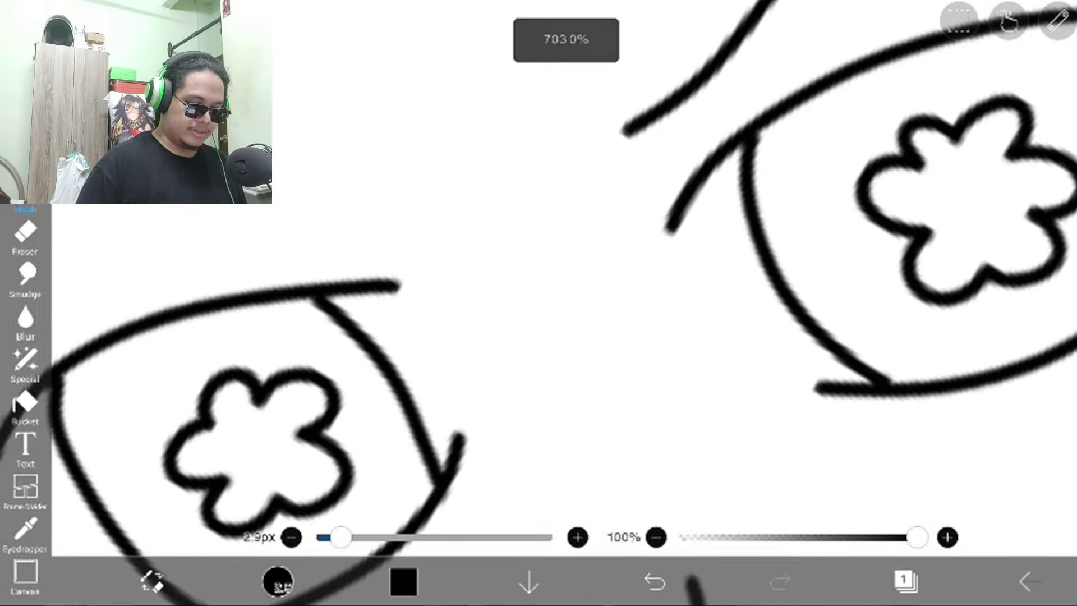
{"action": "scroll", "coordinate": [566, 303], "scroll_direction": "down", "scroll_amount": 4}
{"action": "scroll", "coordinate": [622, 303], "scroll_direction": "up", "scroll_amount": 3}
{"action": "scroll", "coordinate": [622, 336], "scroll_direction": "up", "scroll_amount": 3}
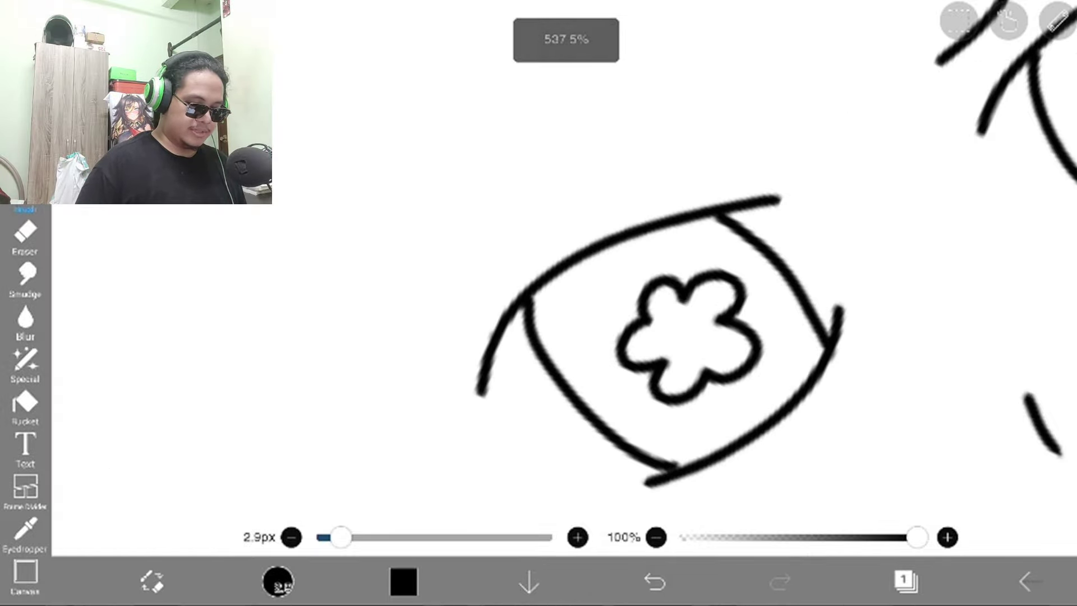
{"action": "scroll", "coordinate": [623, 379], "scroll_direction": "up", "scroll_amount": 3}
{"action": "mouse_move", "coordinate": [632, 139]}
{"action": "left_mouse_down"}
{"action": "mouse_move", "coordinate": [471, 227]}
{"action": "mouse_move", "coordinate": [244, 416]}
{"action": "left_mouse_up"}
{"action": "scroll", "coordinate": [566, 303], "scroll_direction": "down", "scroll_amount": 4}
{"action": "scroll", "coordinate": [565, 304], "scroll_direction": "down", "scroll_amount": 2}
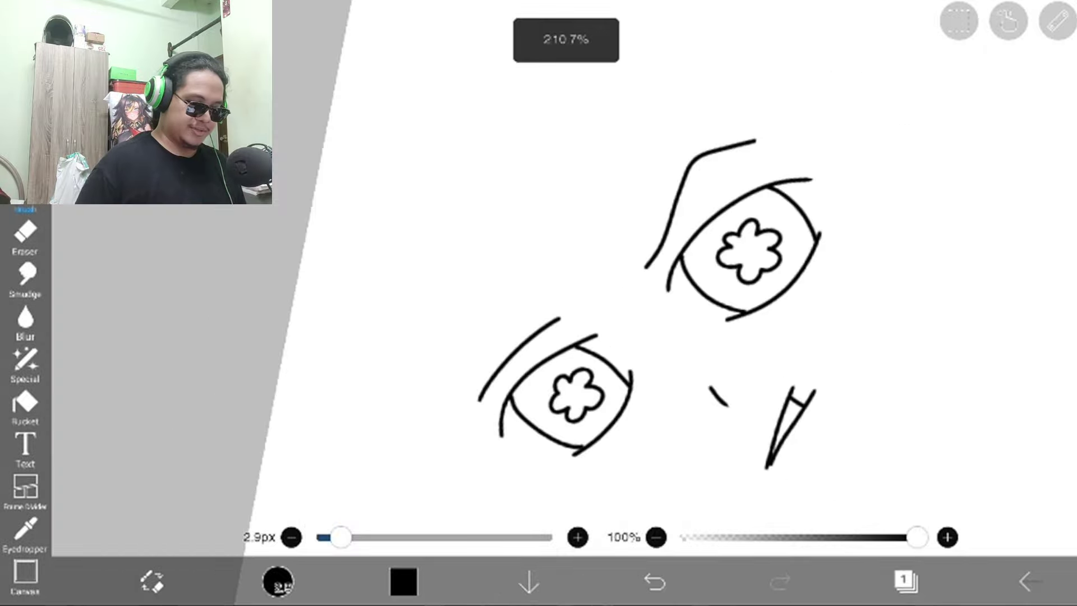
{"action": "scroll", "coordinate": [566, 302], "scroll_direction": "up", "scroll_amount": 1}
{"action": "scroll", "coordinate": [538, 252], "scroll_direction": "up", "scroll_amount": 2}
{"action": "scroll", "coordinate": [538, 252], "scroll_direction": "down", "scroll_amount": 5}
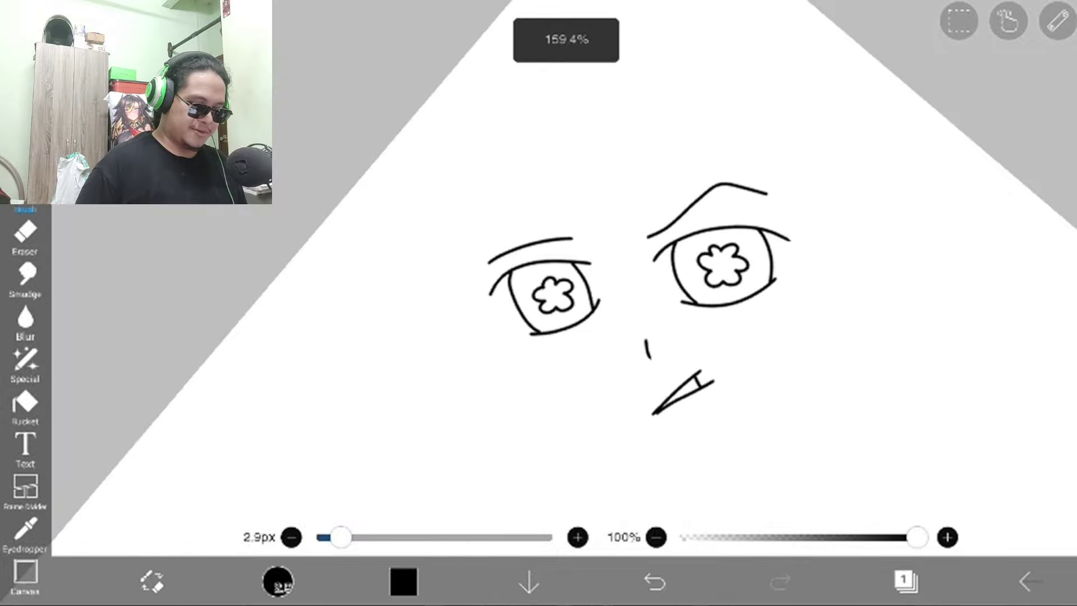
{"action": "scroll", "coordinate": [538, 252], "scroll_direction": "up", "scroll_amount": 3}
{"action": "scroll", "coordinate": [539, 252], "scroll_direction": "down", "scroll_amount": 3}
{"action": "scroll", "coordinate": [539, 252], "scroll_direction": "up", "scroll_amount": 4}
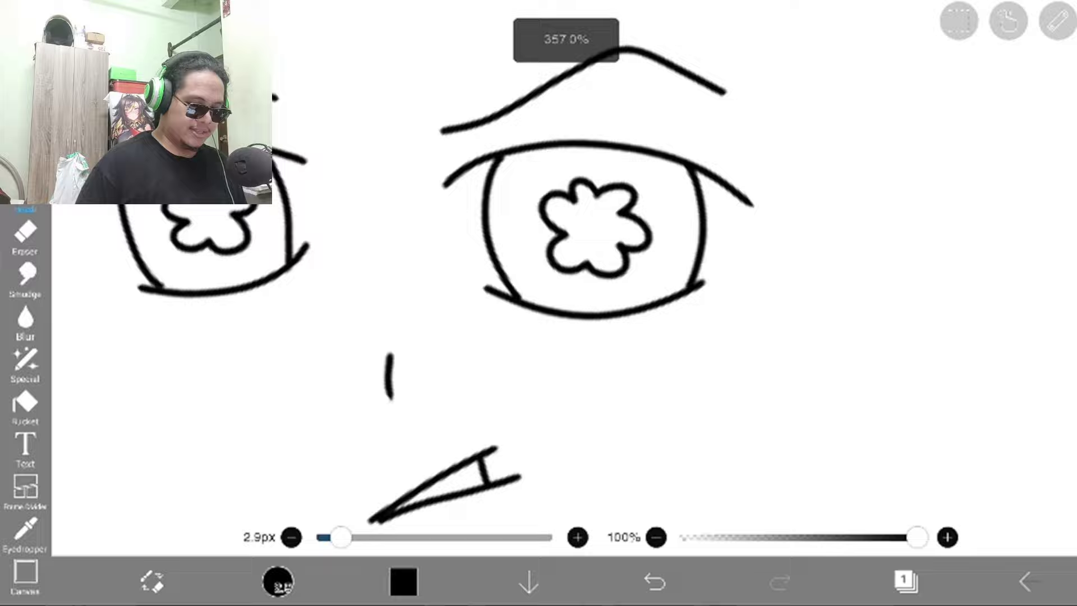
{"action": "scroll", "coordinate": [538, 252], "scroll_direction": "down", "scroll_amount": 1}
{"action": "scroll", "coordinate": [539, 253], "scroll_direction": "down", "scroll_amount": 1}
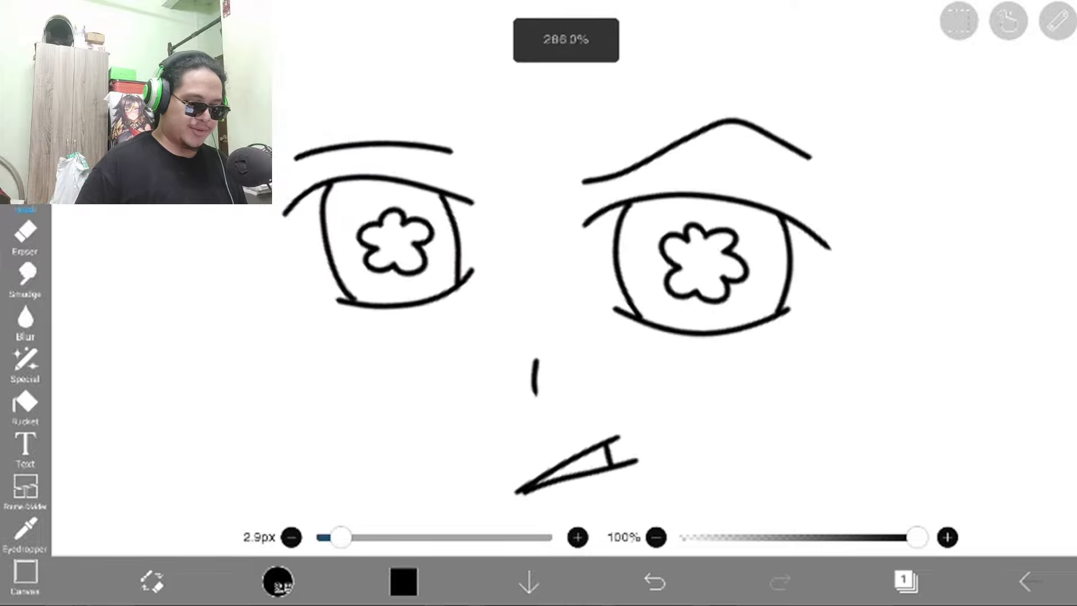
{"action": "scroll", "coordinate": [538, 253], "scroll_direction": "down", "scroll_amount": 1}
{"action": "scroll", "coordinate": [539, 252], "scroll_direction": "down", "scroll_amount": 1}
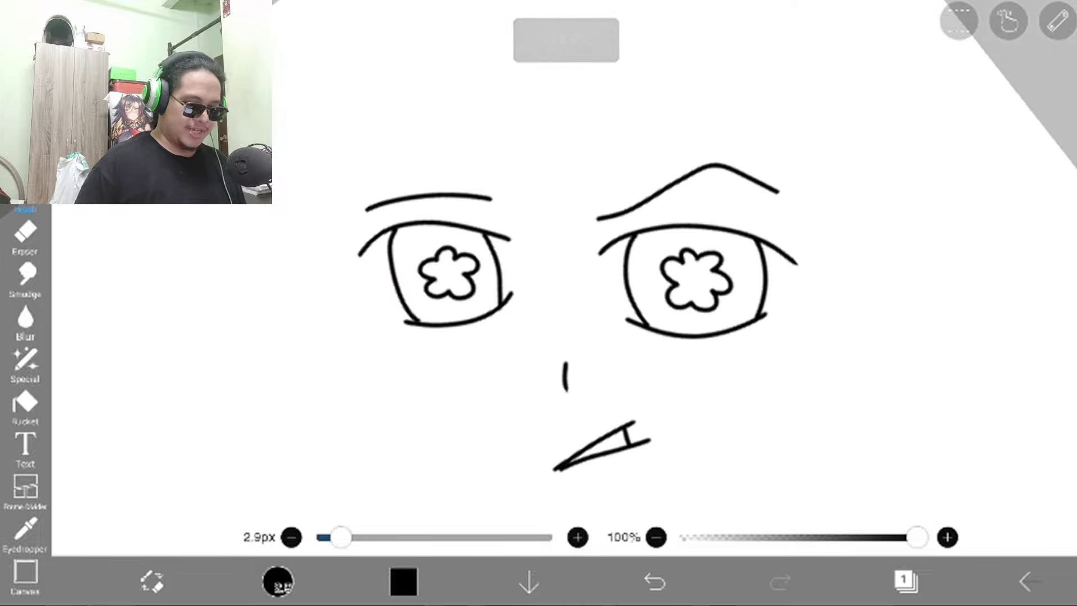
{"action": "scroll", "coordinate": [539, 253], "scroll_direction": "down", "scroll_amount": 1}
{"action": "scroll", "coordinate": [539, 253], "scroll_direction": "up", "scroll_amount": 3}
{"action": "scroll", "coordinate": [539, 252], "scroll_direction": "up", "scroll_amount": 1}
{"action": "scroll", "coordinate": [539, 253], "scroll_direction": "down", "scroll_amount": 1}
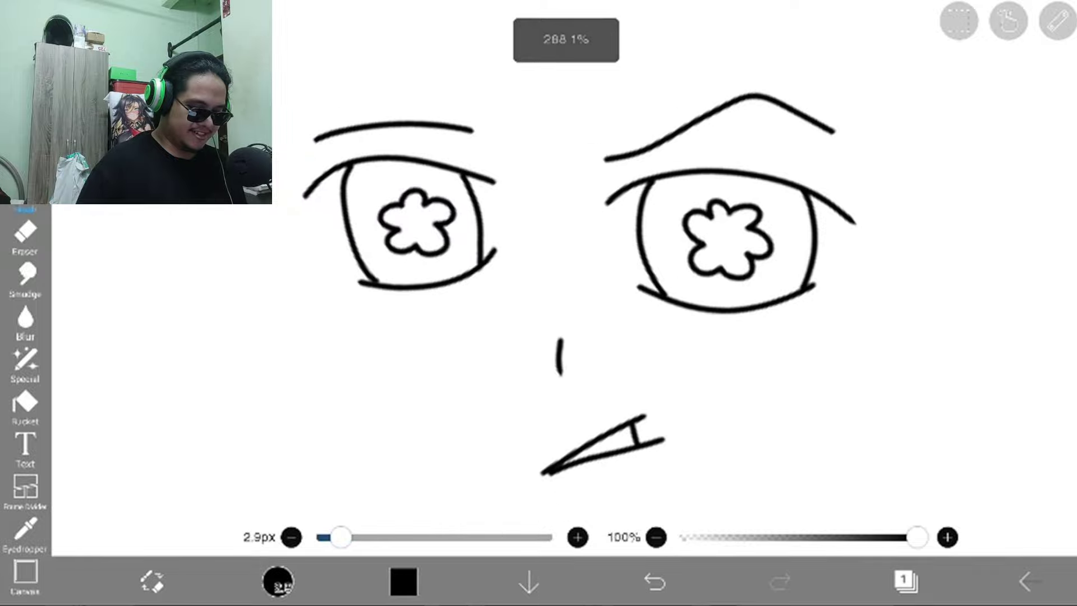
{"action": "scroll", "coordinate": [538, 253], "scroll_direction": "down", "scroll_amount": 1}
{"action": "scroll", "coordinate": [538, 253], "scroll_direction": "down", "scroll_amount": 1}
{"action": "scroll", "coordinate": [539, 252], "scroll_direction": "up", "scroll_amount": 2}
{"action": "scroll", "coordinate": [538, 252], "scroll_direction": "down", "scroll_amount": 1}
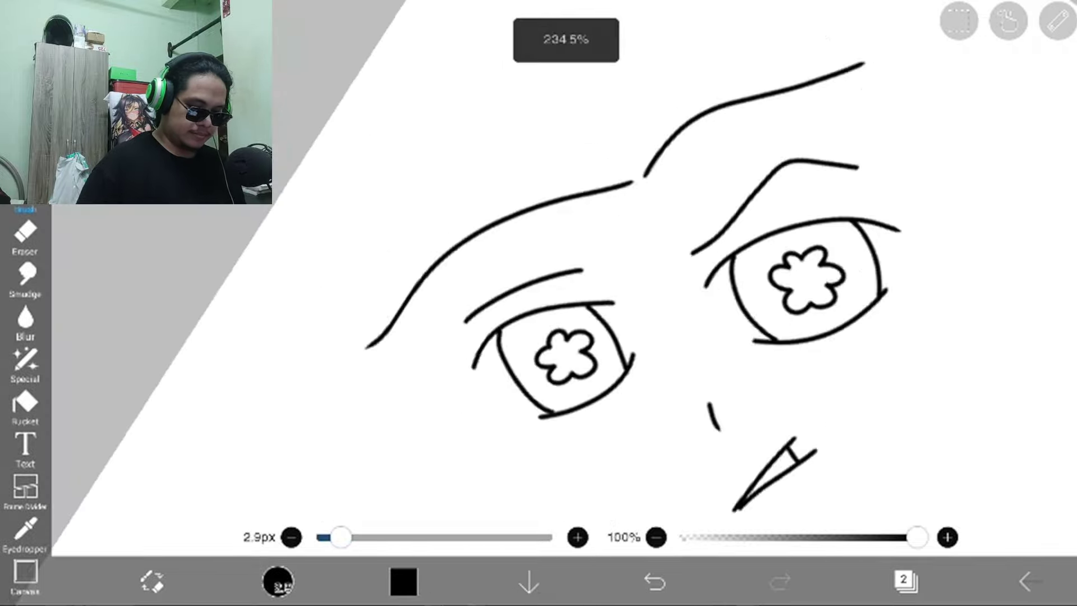
{"action": "scroll", "coordinate": [538, 252], "scroll_direction": "down", "scroll_amount": 1}
{"action": "scroll", "coordinate": [538, 253], "scroll_direction": "up", "scroll_amount": 2}
{"action": "scroll", "coordinate": [538, 253], "scroll_direction": "up", "scroll_amount": 2}
{"action": "scroll", "coordinate": [538, 252], "scroll_direction": "up", "scroll_amount": 3}
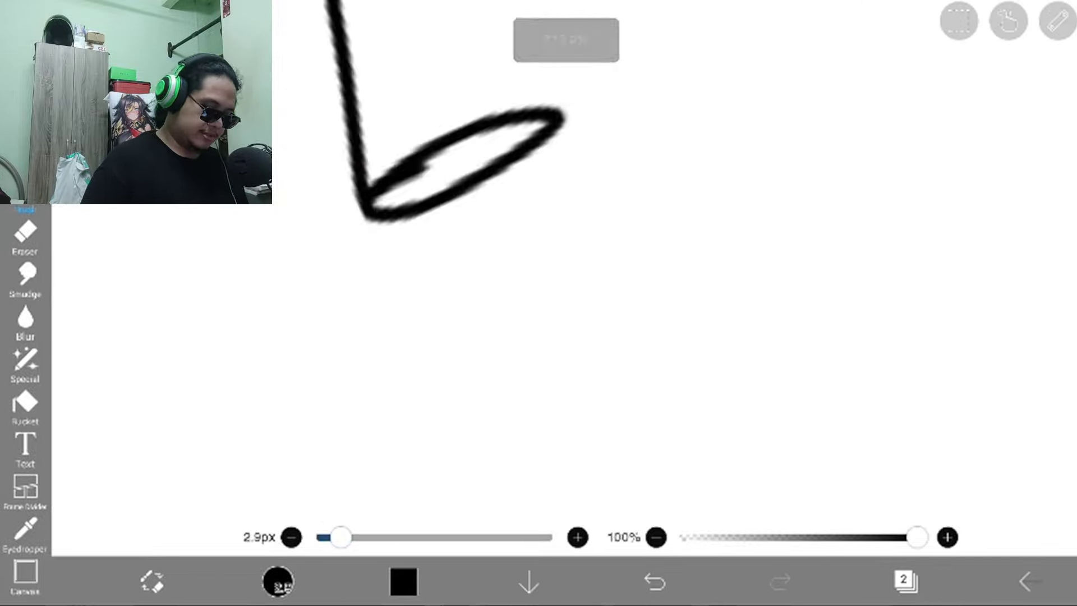
{"action": "scroll", "coordinate": [538, 252], "scroll_direction": "down", "scroll_amount": 2}
{"action": "scroll", "coordinate": [538, 252], "scroll_direction": "down", "scroll_amount": 2}
{"action": "scroll", "coordinate": [538, 253], "scroll_direction": "up", "scroll_amount": 1}
{"action": "scroll", "coordinate": [538, 252], "scroll_direction": "up", "scroll_amount": 1}
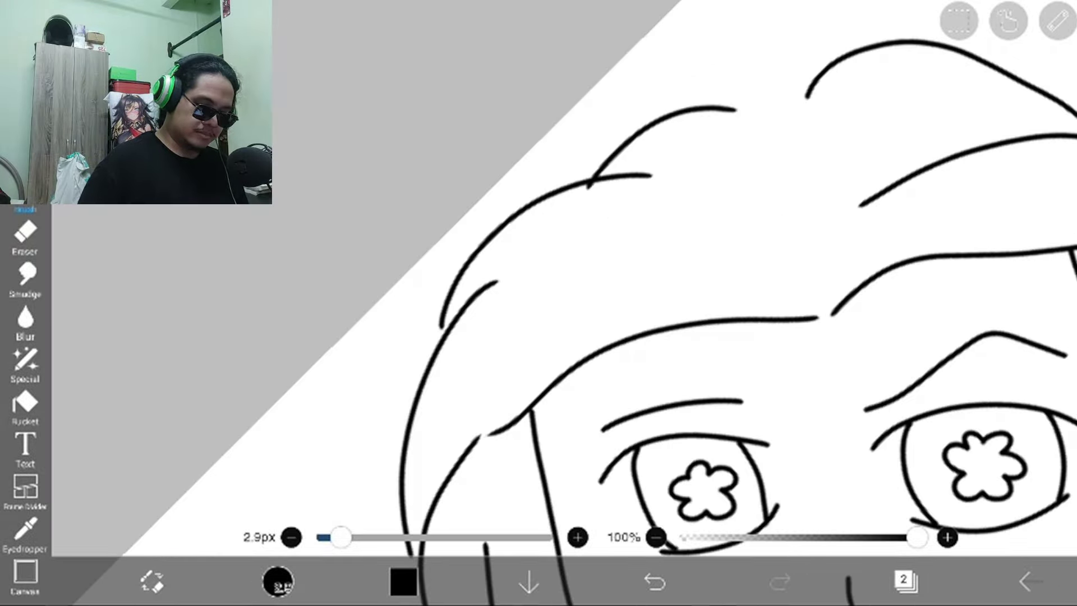
{"action": "scroll", "coordinate": [539, 252], "scroll_direction": "down", "scroll_amount": 2}
{"action": "scroll", "coordinate": [538, 252], "scroll_direction": "down", "scroll_amount": 3}
{"action": "scroll", "coordinate": [539, 253], "scroll_direction": "up", "scroll_amount": 3}
{"action": "scroll", "coordinate": [538, 253], "scroll_direction": "up", "scroll_amount": 1}
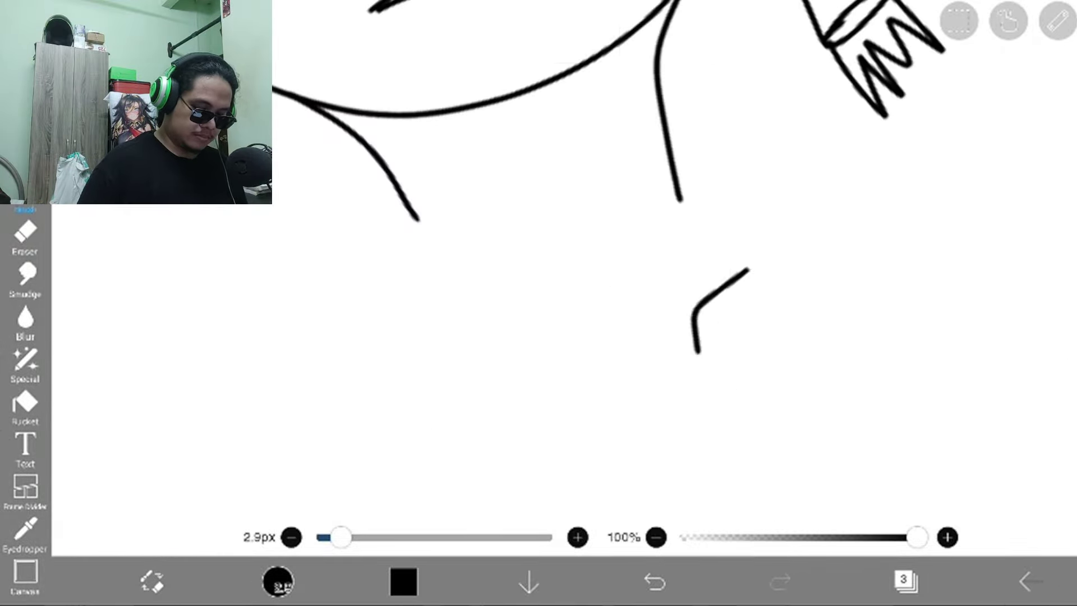
{"action": "scroll", "coordinate": [539, 253], "scroll_direction": "down", "scroll_amount": 2}
{"action": "scroll", "coordinate": [538, 252], "scroll_direction": "up", "scroll_amount": 1}
{"action": "scroll", "coordinate": [538, 252], "scroll_direction": "down", "scroll_amount": 3}
{"action": "scroll", "coordinate": [539, 252], "scroll_direction": "up", "scroll_amount": 2}
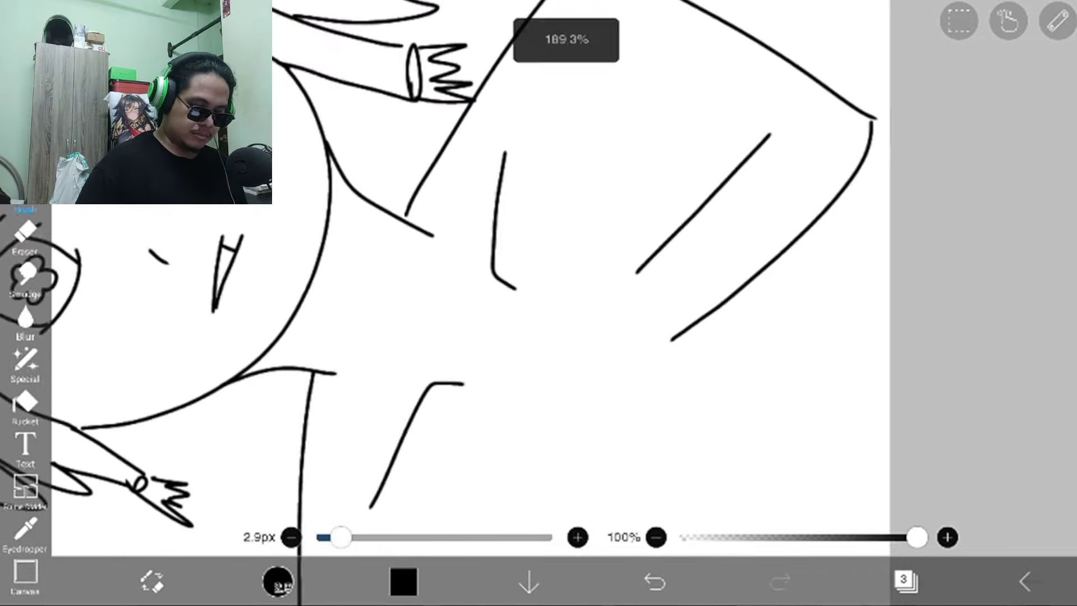
{"action": "scroll", "coordinate": [539, 252], "scroll_direction": "up", "scroll_amount": 2}
{"action": "scroll", "coordinate": [539, 252], "scroll_direction": "up", "scroll_amount": 4}
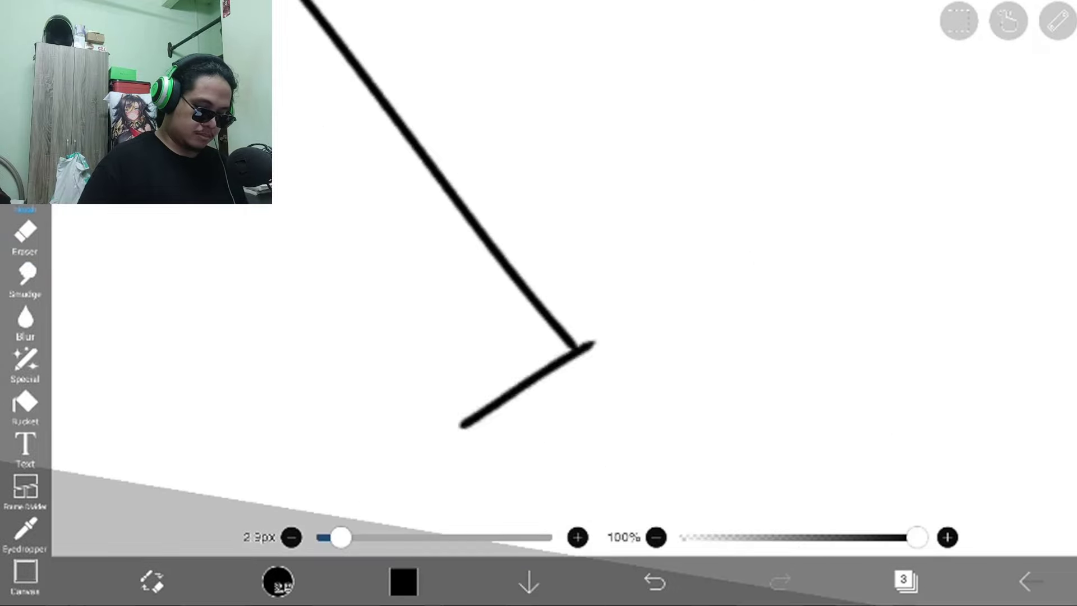
{"action": "scroll", "coordinate": [538, 253], "scroll_direction": "down", "scroll_amount": 2}
{"action": "scroll", "coordinate": [539, 253], "scroll_direction": "down", "scroll_amount": 2}
{"action": "scroll", "coordinate": [538, 252], "scroll_direction": "down", "scroll_amount": 3}
{"action": "scroll", "coordinate": [538, 253], "scroll_direction": "up", "scroll_amount": 1}
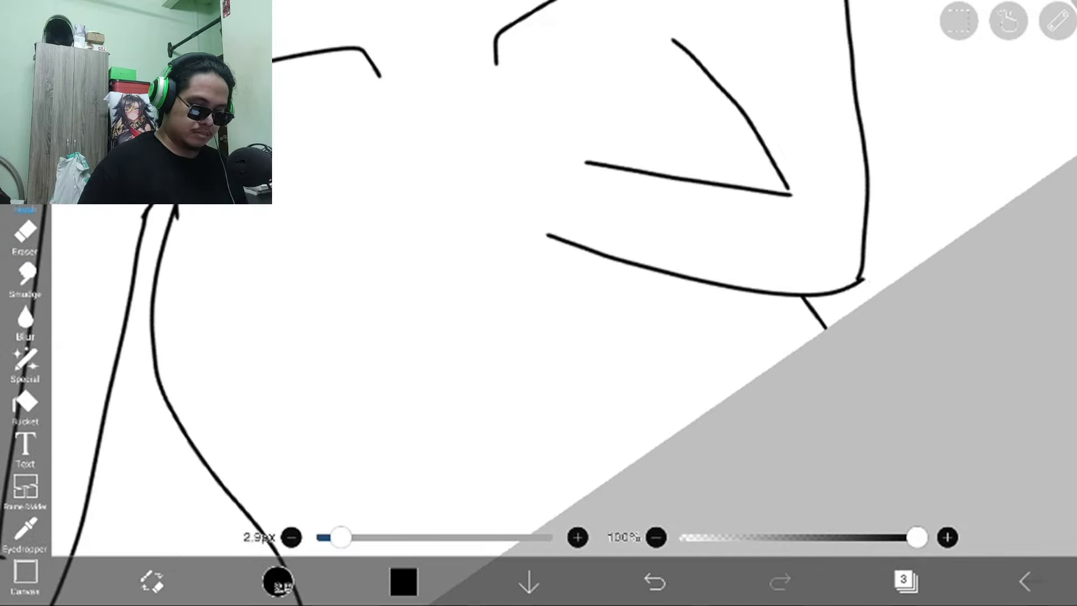
{"action": "scroll", "coordinate": [538, 252], "scroll_direction": "down", "scroll_amount": 3}
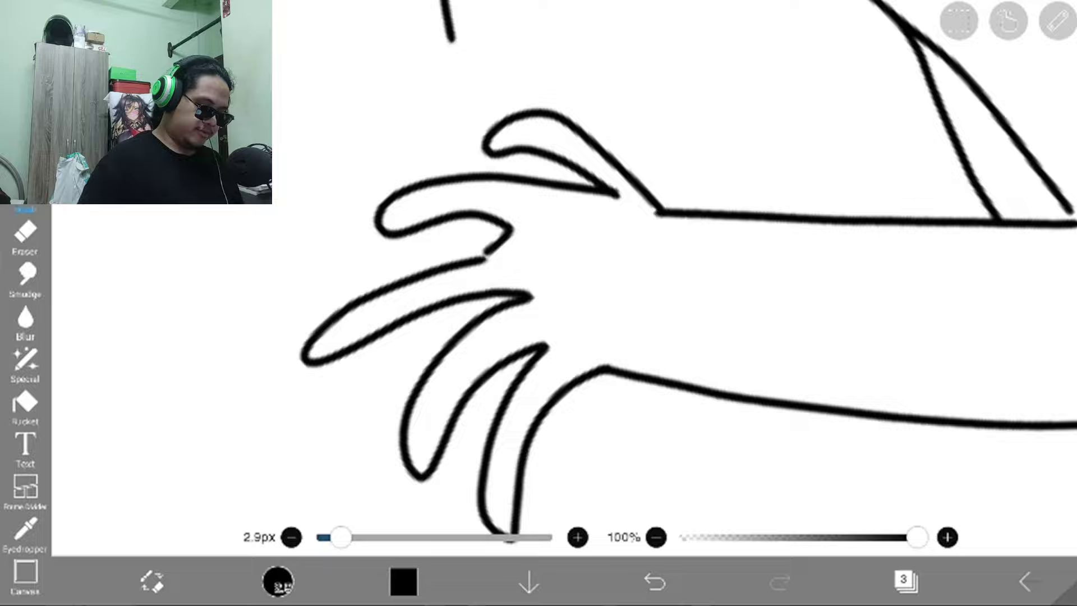
{"action": "scroll", "coordinate": [539, 253], "scroll_direction": "down", "scroll_amount": 3}
{"action": "scroll", "coordinate": [539, 252], "scroll_direction": "up", "scroll_amount": 1}
{"action": "scroll", "coordinate": [539, 253], "scroll_direction": "down", "scroll_amount": 3}
{"action": "scroll", "coordinate": [538, 252], "scroll_direction": "up", "scroll_amount": 1}
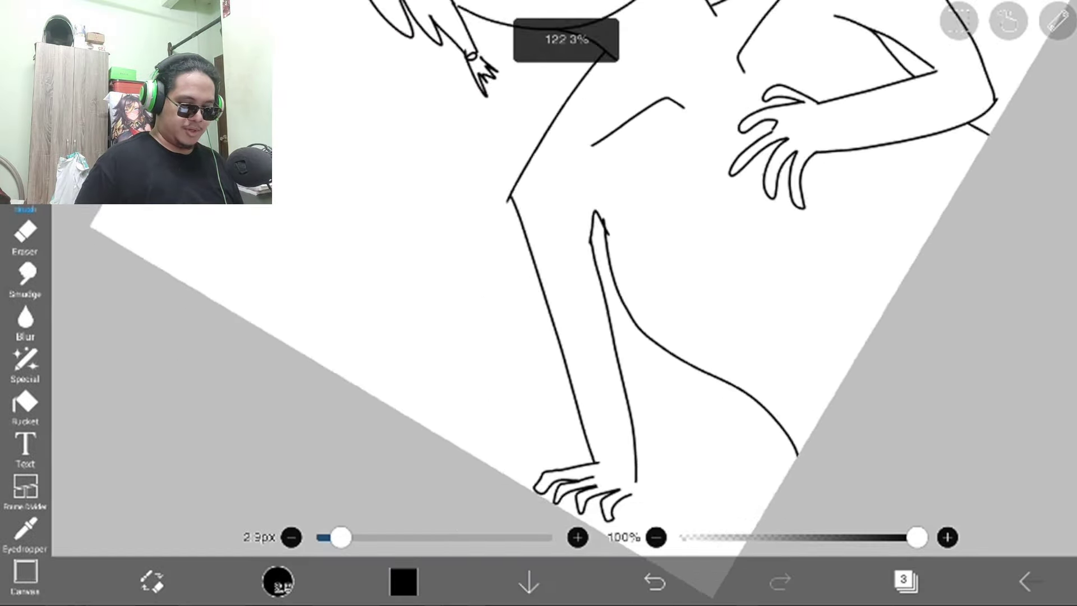
{"action": "scroll", "coordinate": [539, 253], "scroll_direction": "up", "scroll_amount": 2}
{"action": "scroll", "coordinate": [538, 253], "scroll_direction": "down", "scroll_amount": 1}
{"action": "scroll", "coordinate": [538, 253], "scroll_direction": "up", "scroll_amount": 2}
{"action": "scroll", "coordinate": [538, 253], "scroll_direction": "up", "scroll_amount": 2}
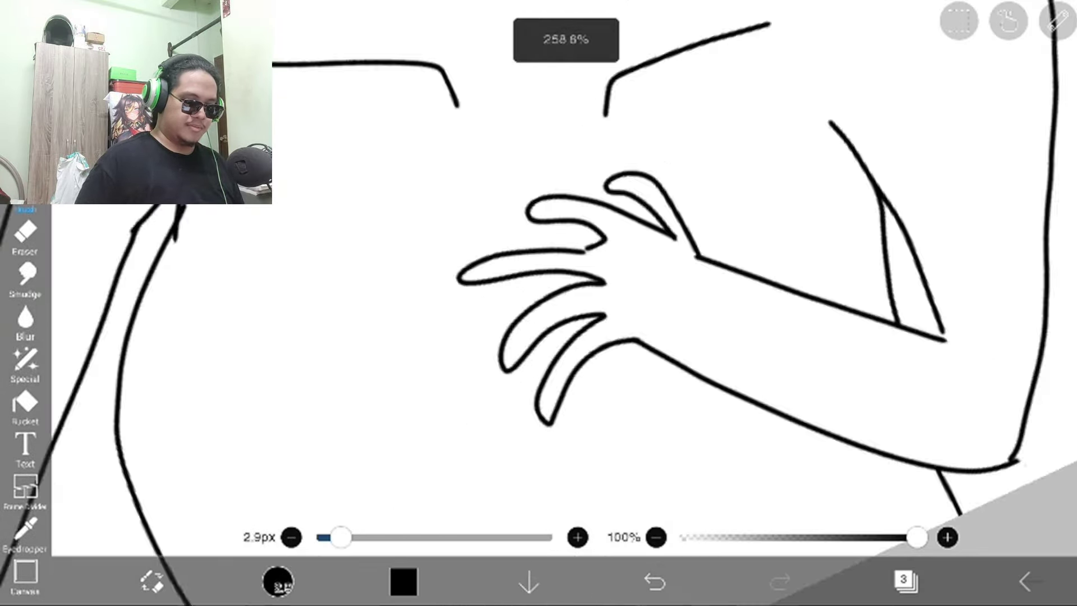
{"action": "scroll", "coordinate": [538, 253], "scroll_direction": "down", "scroll_amount": 3}
{"action": "scroll", "coordinate": [538, 252], "scroll_direction": "down", "scroll_amount": 2}
{"action": "scroll", "coordinate": [538, 252], "scroll_direction": "up", "scroll_amount": 4}
{"action": "scroll", "coordinate": [539, 252], "scroll_direction": "up", "scroll_amount": 1}
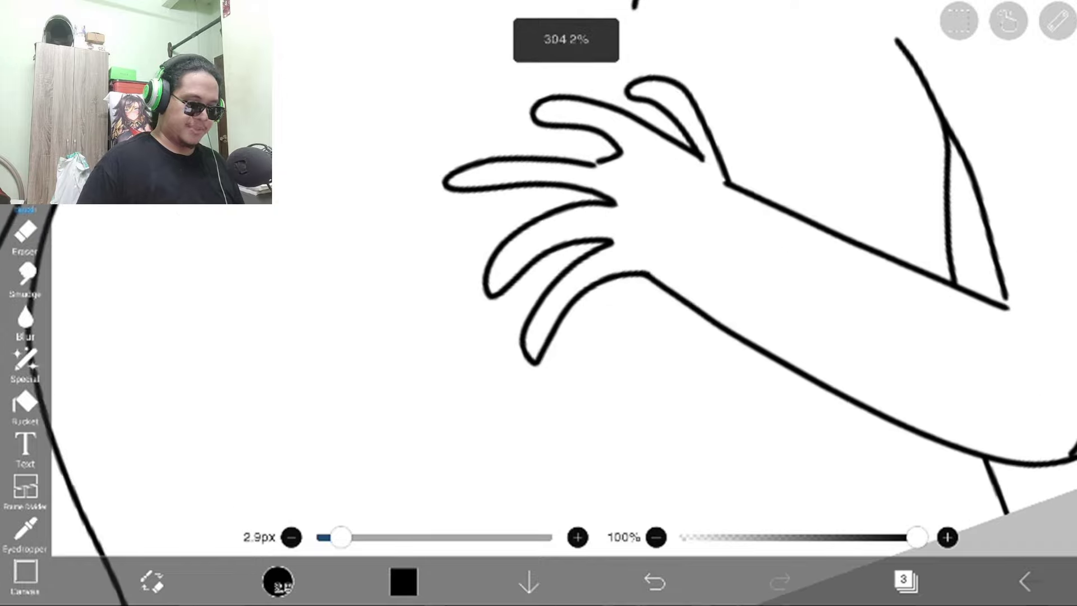
{"action": "scroll", "coordinate": [539, 253], "scroll_direction": "down", "scroll_amount": 2}
{"action": "scroll", "coordinate": [539, 253], "scroll_direction": "up", "scroll_amount": 4}
{"action": "scroll", "coordinate": [538, 253], "scroll_direction": "down", "scroll_amount": 3}
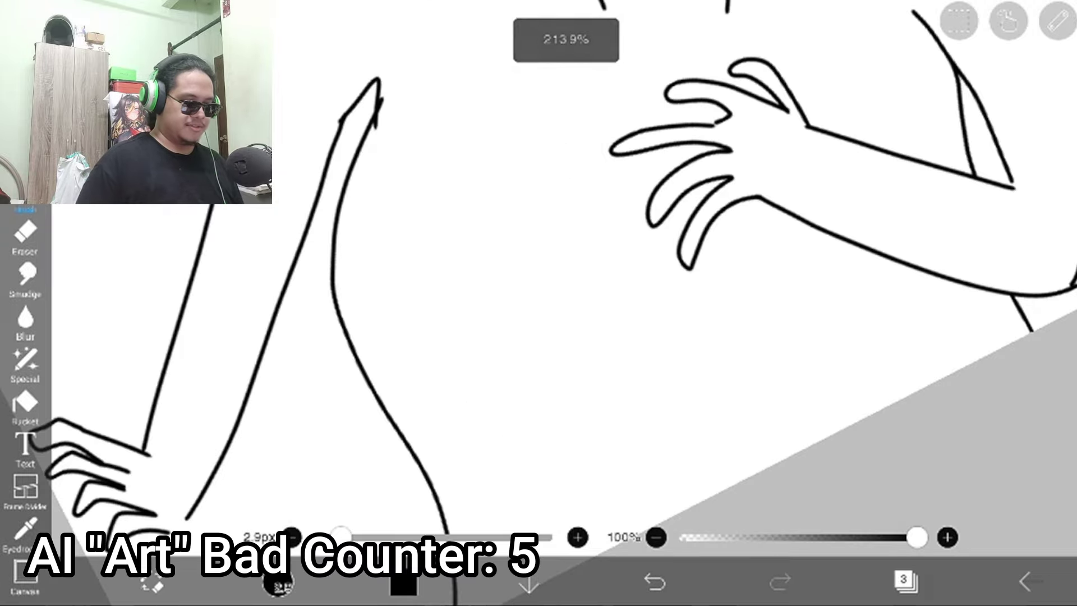
{"action": "scroll", "coordinate": [539, 252], "scroll_direction": "down", "scroll_amount": 1}
Add layer 4 for the new outfit lines.
{"action": "left_click", "coordinate": [903, 580]}
{"action": "left_click", "coordinate": [648, 472]}
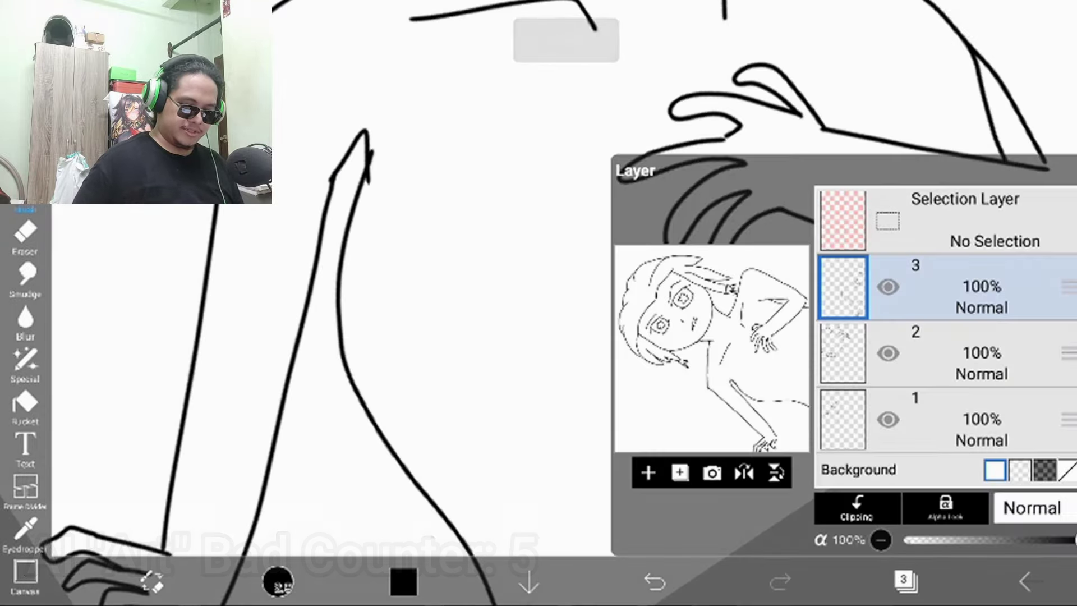
{"action": "left_click", "coordinate": [336, 337]}
{"action": "scroll", "coordinate": [539, 252], "scroll_direction": "up", "scroll_amount": 3}
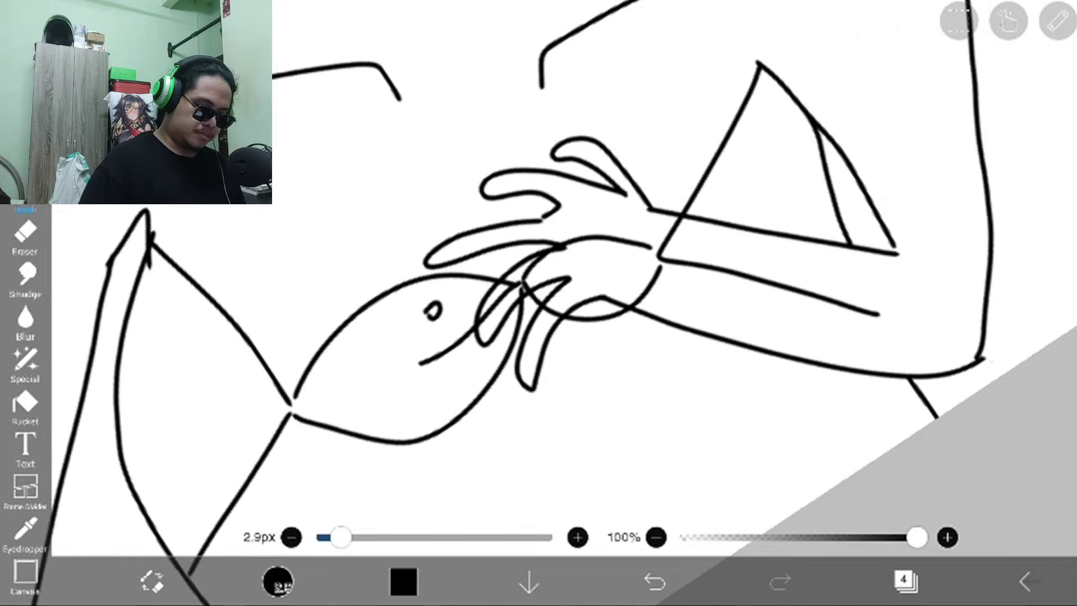
Draw two straight lines across the torso, one downward and one toward the right.
{"action": "left_click_drag", "start_coordinate": [538, 378], "coordinate": [539, 126]}
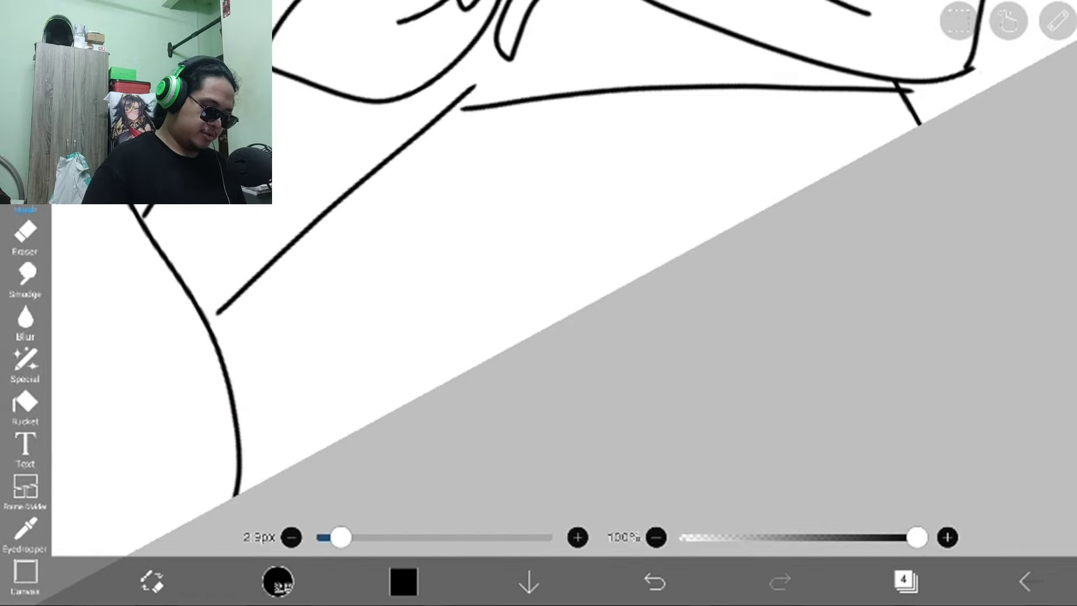
{"action": "left_click_drag", "start_coordinate": [465, 108], "coordinate": [370, 421]}
{"action": "left_click_drag", "start_coordinate": [464, 108], "coordinate": [690, 253]}
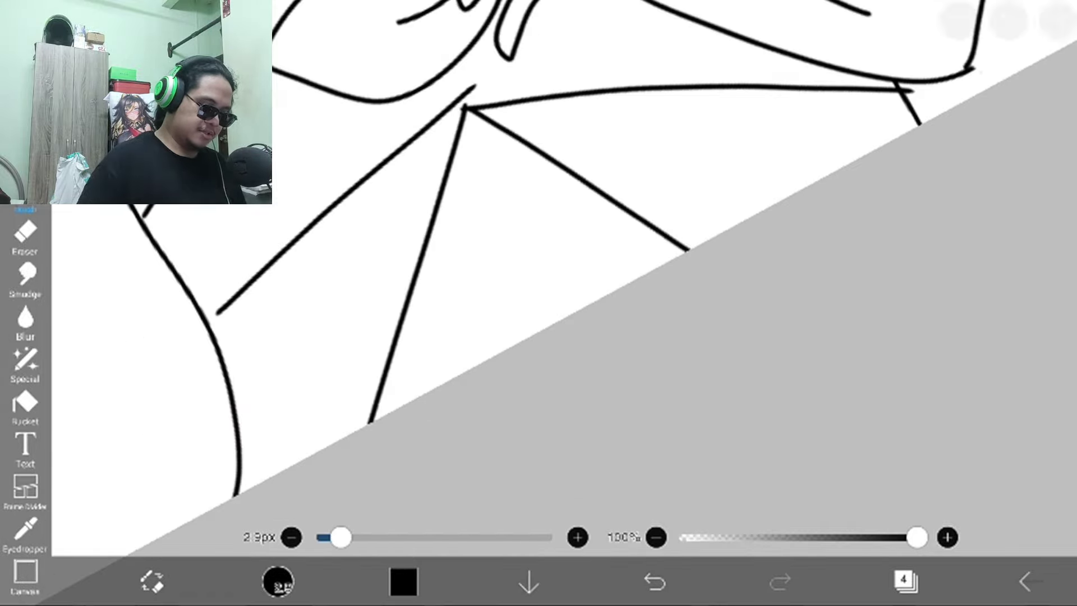
{"action": "left_click_drag", "start_coordinate": [538, 337], "coordinate": [539, 253]}
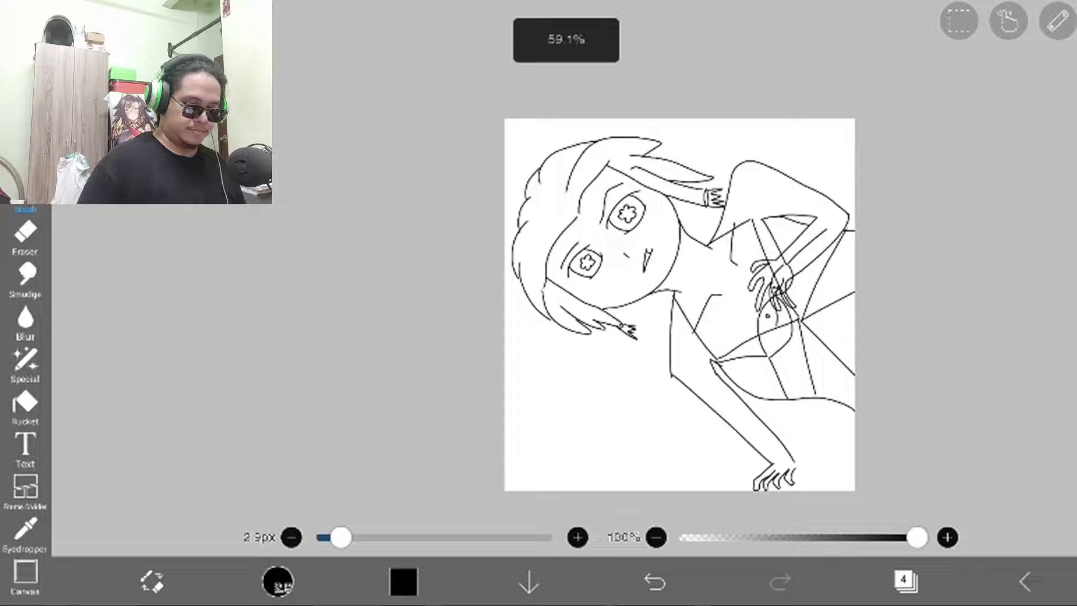
Open and close the layer list on layer 3.
{"action": "left_click", "coordinate": [904, 581]}
{"action": "left_click", "coordinate": [539, 337]}
{"action": "scroll", "coordinate": [538, 252], "scroll_direction": "up", "scroll_amount": 5}
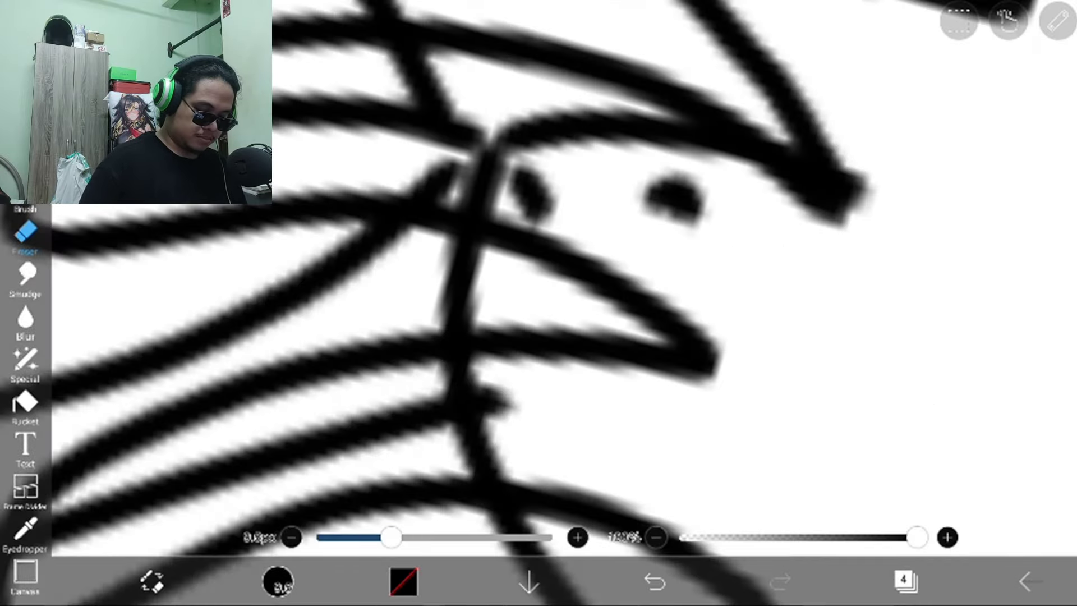
{"action": "scroll", "coordinate": [538, 253], "scroll_direction": "down", "scroll_amount": 10}
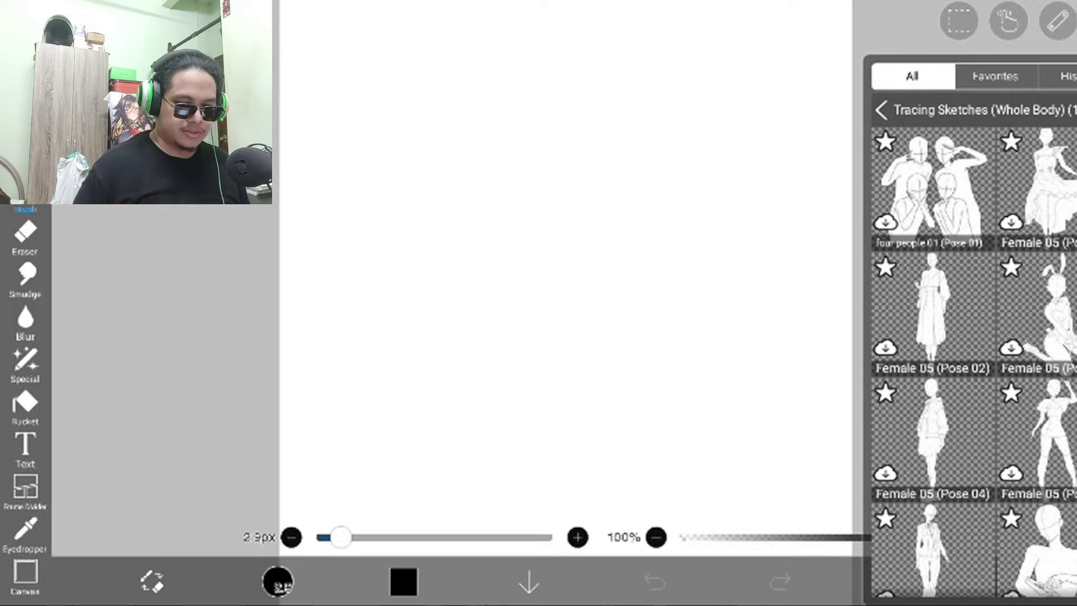
{"action": "scroll", "coordinate": [973, 336], "scroll_direction": "down", "scroll_amount": 3}
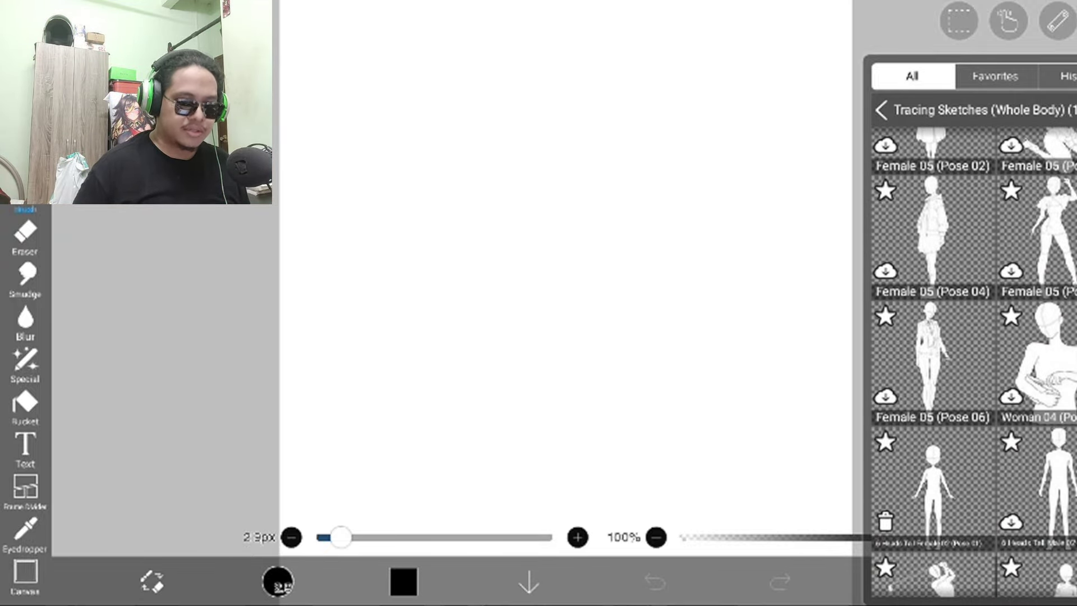
{"action": "scroll", "coordinate": [973, 337], "scroll_direction": "down", "scroll_amount": 3}
{"action": "scroll", "coordinate": [973, 337], "scroll_direction": "down", "scroll_amount": 3}
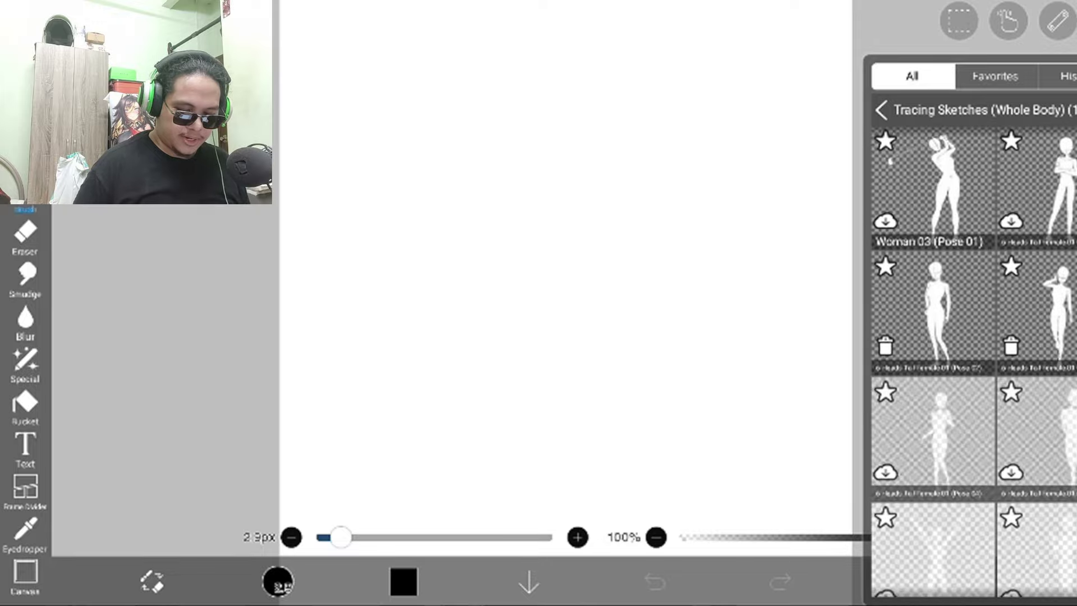
{"action": "scroll", "coordinate": [973, 337], "scroll_direction": "down", "scroll_amount": 3}
{"action": "scroll", "coordinate": [973, 336], "scroll_direction": "down", "scroll_amount": 3}
{"action": "scroll", "coordinate": [973, 337], "scroll_direction": "down", "scroll_amount": 3}
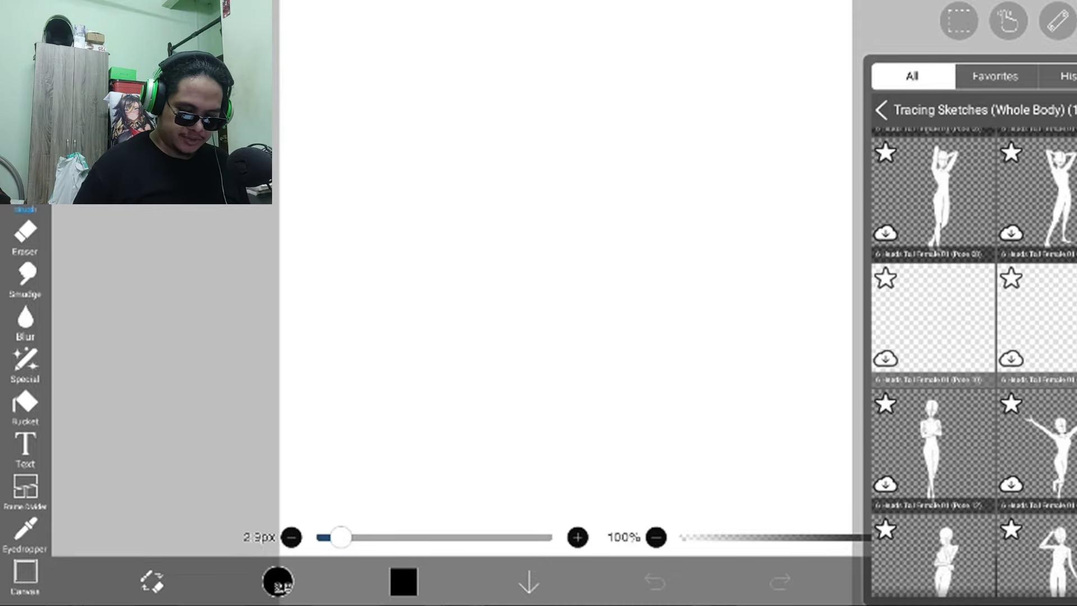
{"action": "scroll", "coordinate": [974, 336], "scroll_direction": "down", "scroll_amount": 3}
{"action": "scroll", "coordinate": [973, 336], "scroll_direction": "down", "scroll_amount": 3}
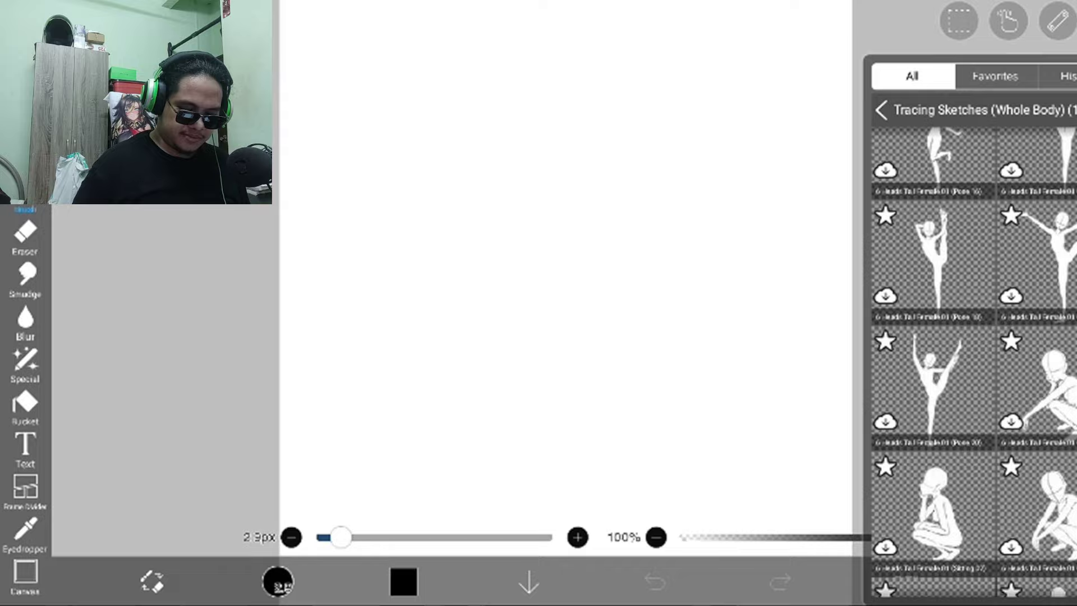
{"action": "scroll", "coordinate": [973, 337], "scroll_direction": "down", "scroll_amount": 3}
{"action": "scroll", "coordinate": [973, 337], "scroll_direction": "down", "scroll_amount": 3}
{"action": "scroll", "coordinate": [974, 337], "scroll_direction": "down", "scroll_amount": 3}
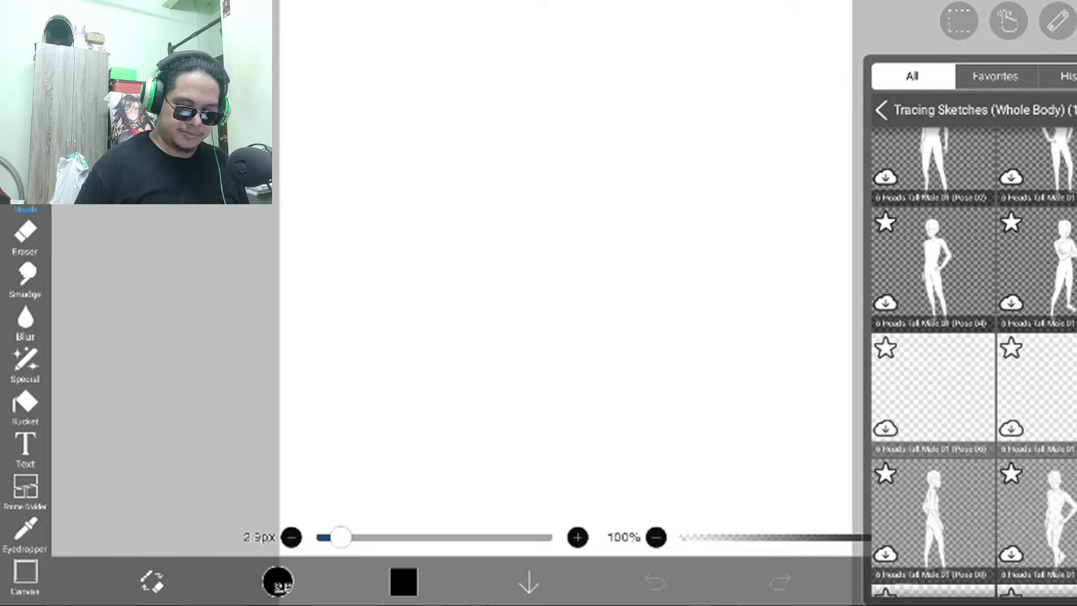
{"action": "scroll", "coordinate": [973, 336], "scroll_direction": "down", "scroll_amount": 3}
{"action": "scroll", "coordinate": [973, 337], "scroll_direction": "down", "scroll_amount": 3}
{"action": "scroll", "coordinate": [974, 337], "scroll_direction": "down", "scroll_amount": 3}
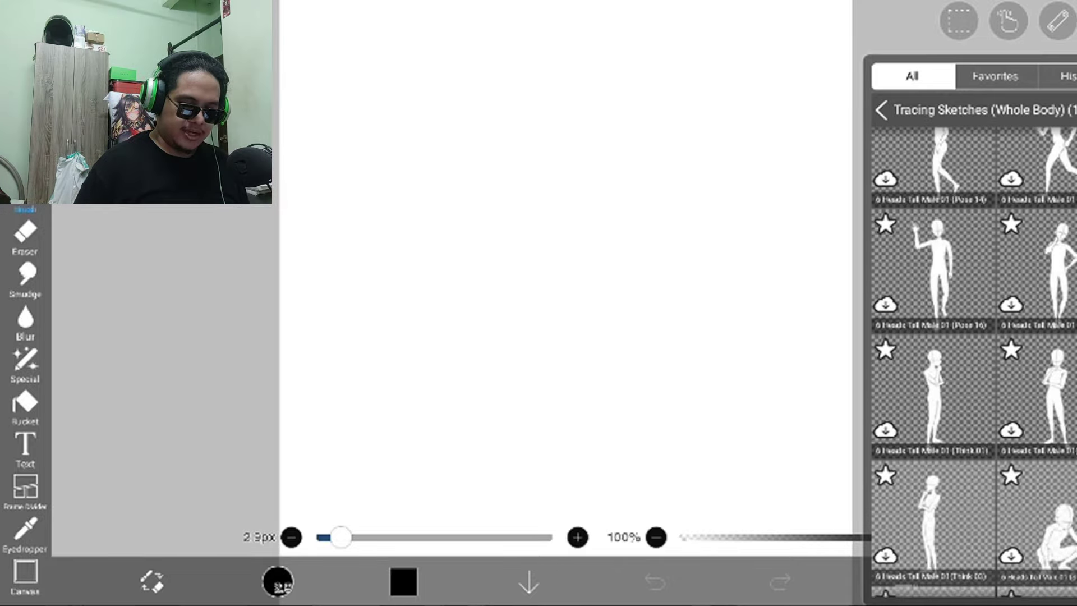
{"action": "scroll", "coordinate": [973, 337], "scroll_direction": "down", "scroll_amount": 3}
{"action": "scroll", "coordinate": [973, 336], "scroll_direction": "down", "scroll_amount": 3}
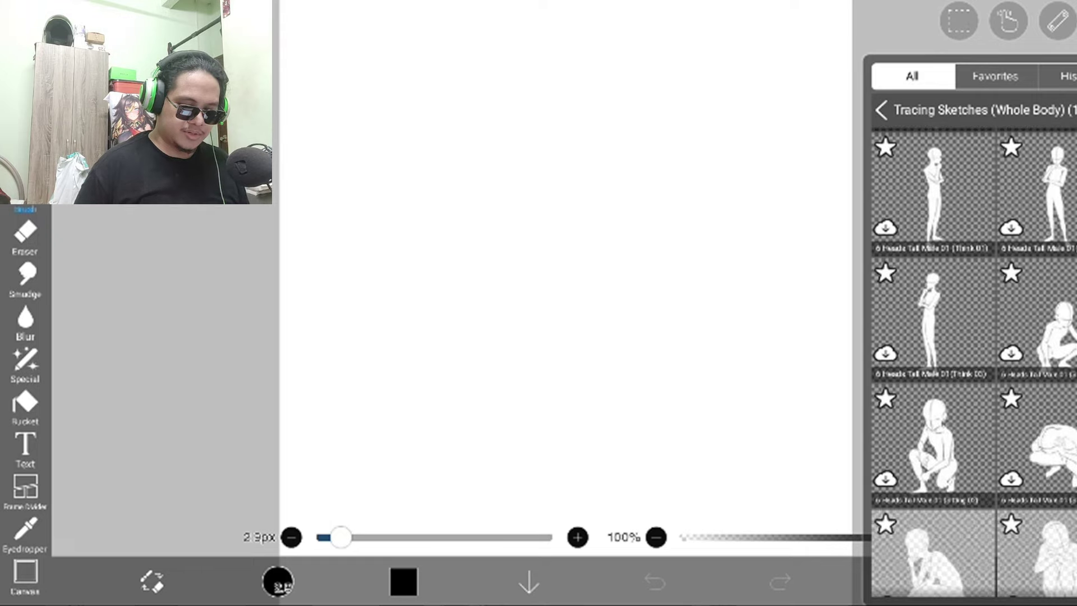
{"action": "scroll", "coordinate": [973, 336], "scroll_direction": "down", "scroll_amount": 3}
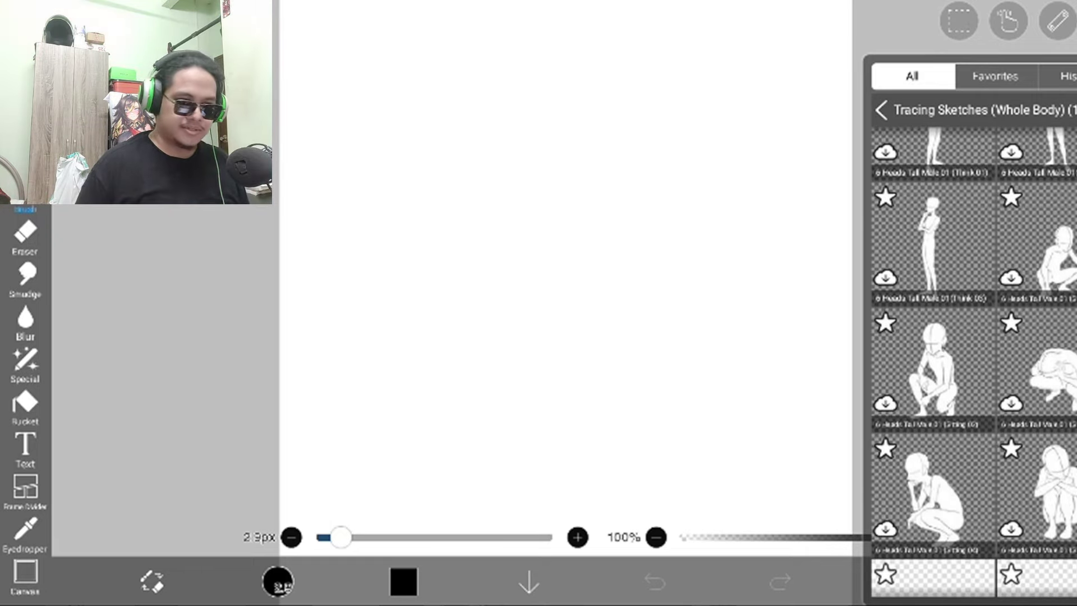